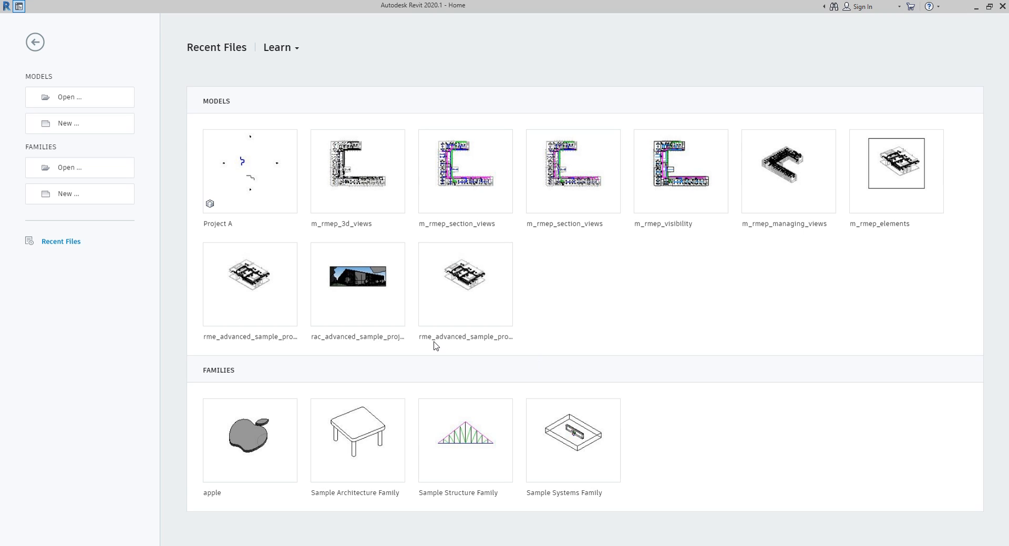
Step: Create a new project from the Mechanical Template
{"action": "left_click", "coordinate": [84, 130]}
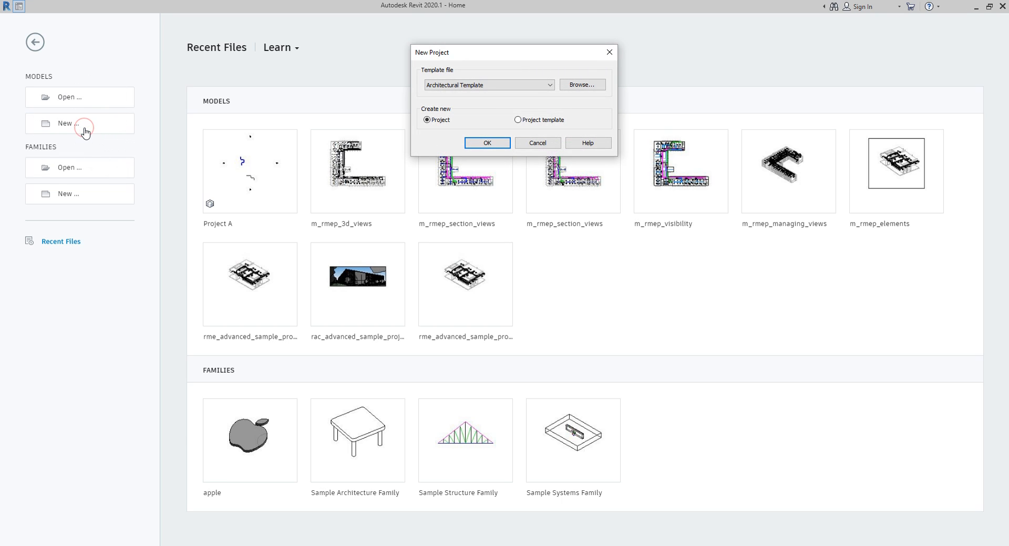
{"action": "left_click", "coordinate": [458, 85]}
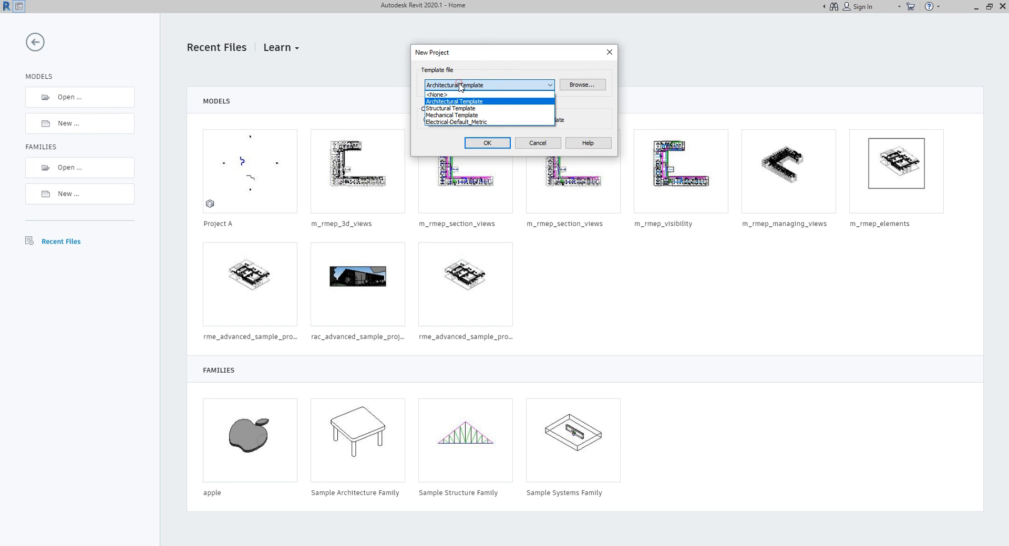
{"action": "left_click", "coordinate": [452, 115]}
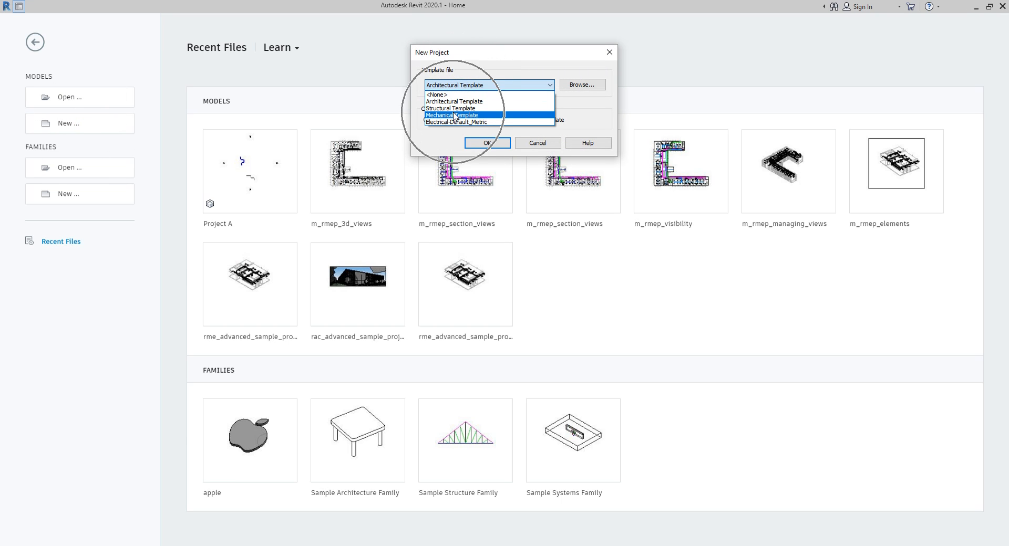
{"action": "left_click", "coordinate": [485, 142]}
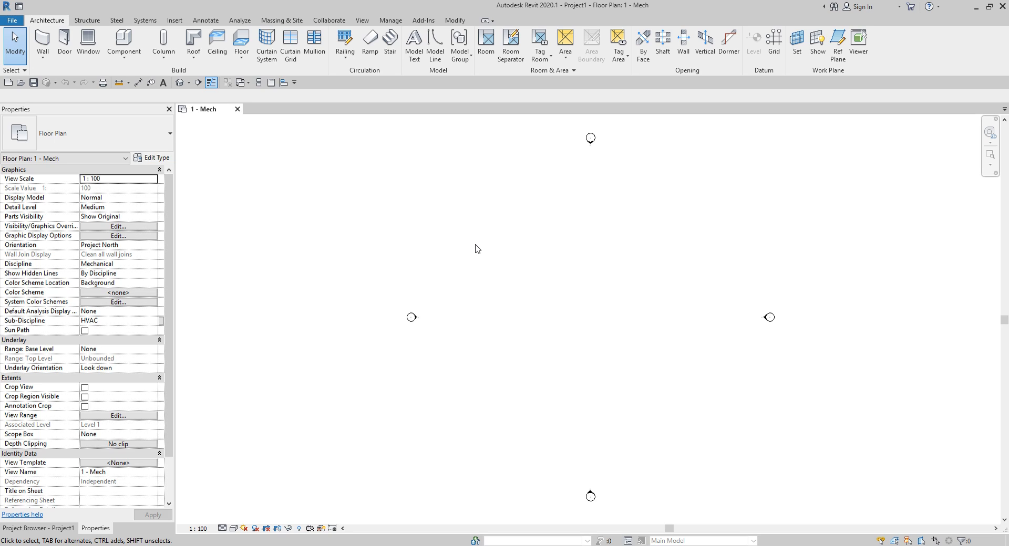
Step: Create a drafting view named HVAC Curb Detail at 1 : 10 scale
{"action": "left_click", "coordinate": [181, 22]}
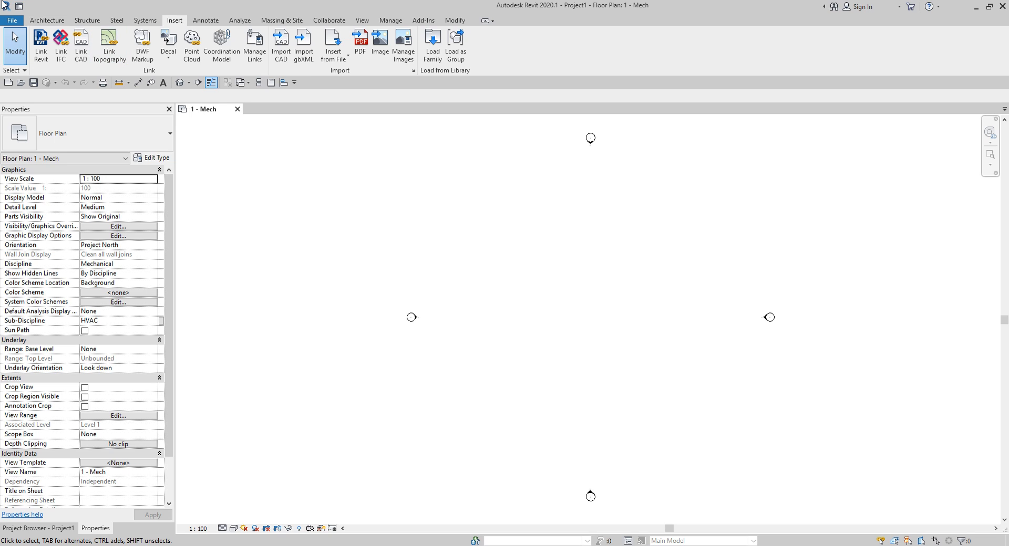
{"action": "left_click", "coordinate": [362, 21]}
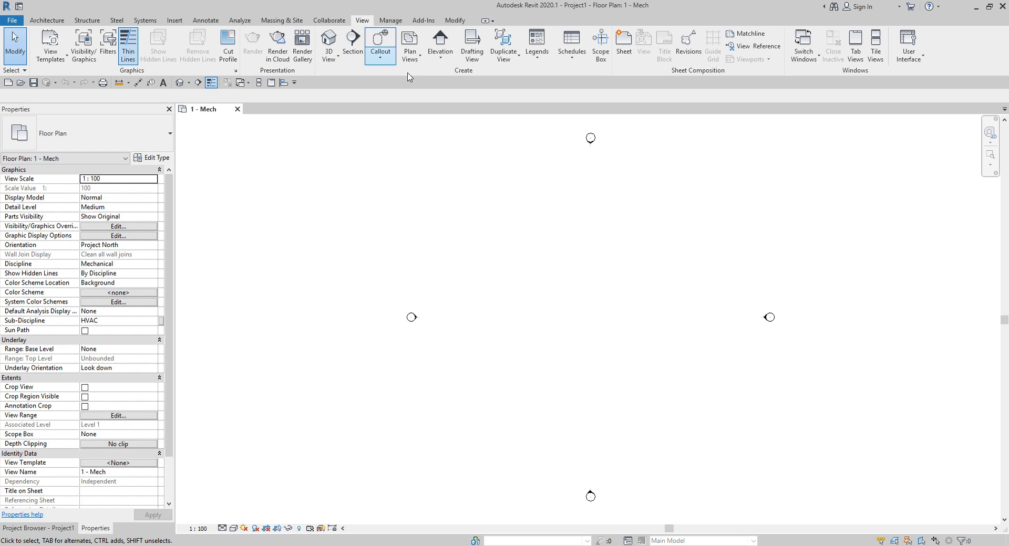
{"action": "left_click", "coordinate": [468, 55]}
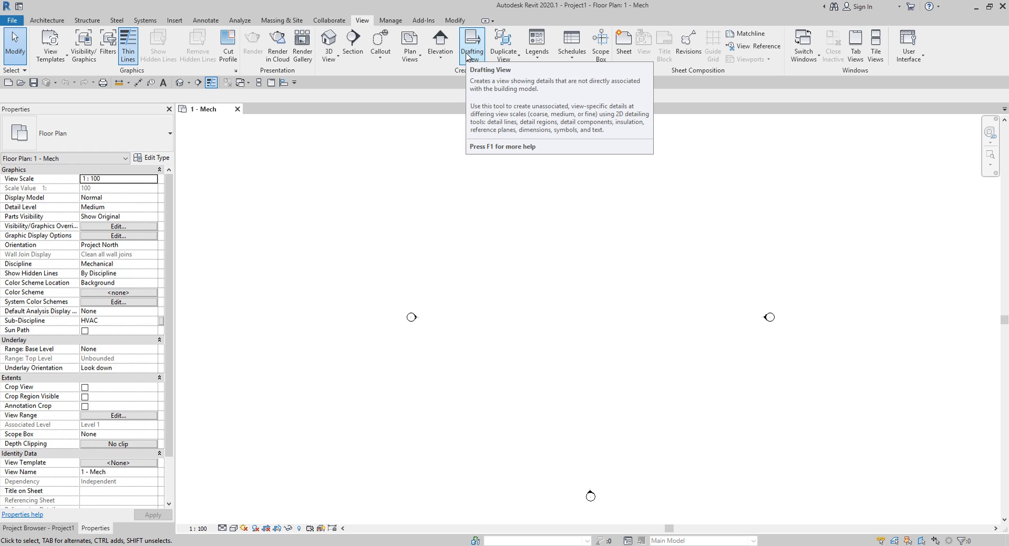
{"action": "left_click", "coordinate": [467, 52]}
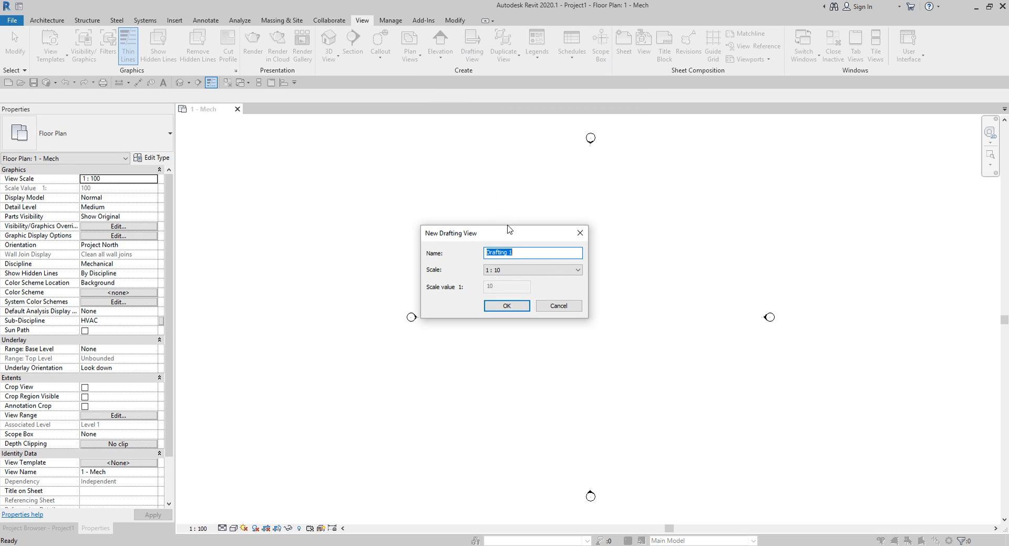
{"action": "type", "text": "HVAC Curb Detail"}
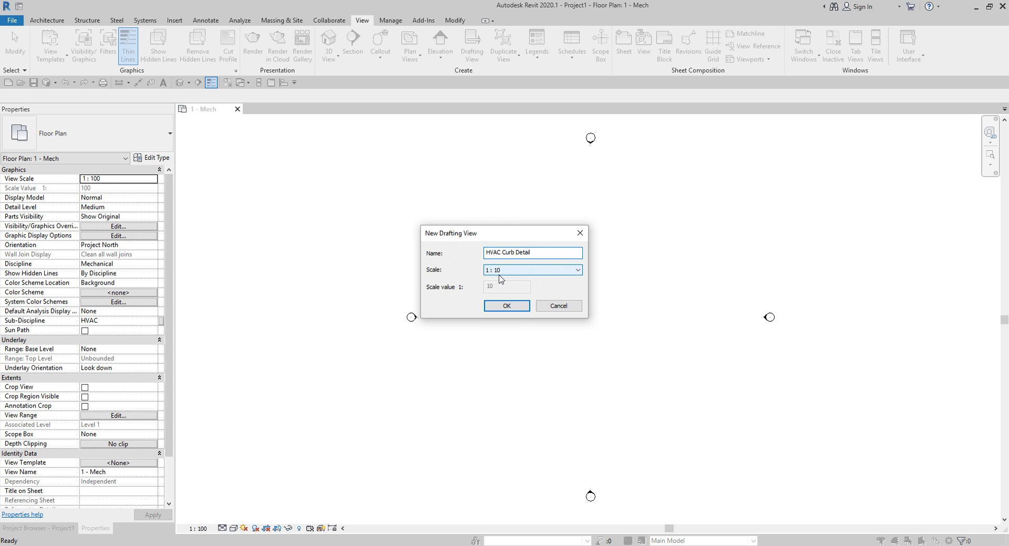
{"action": "left_click", "coordinate": [518, 309]}
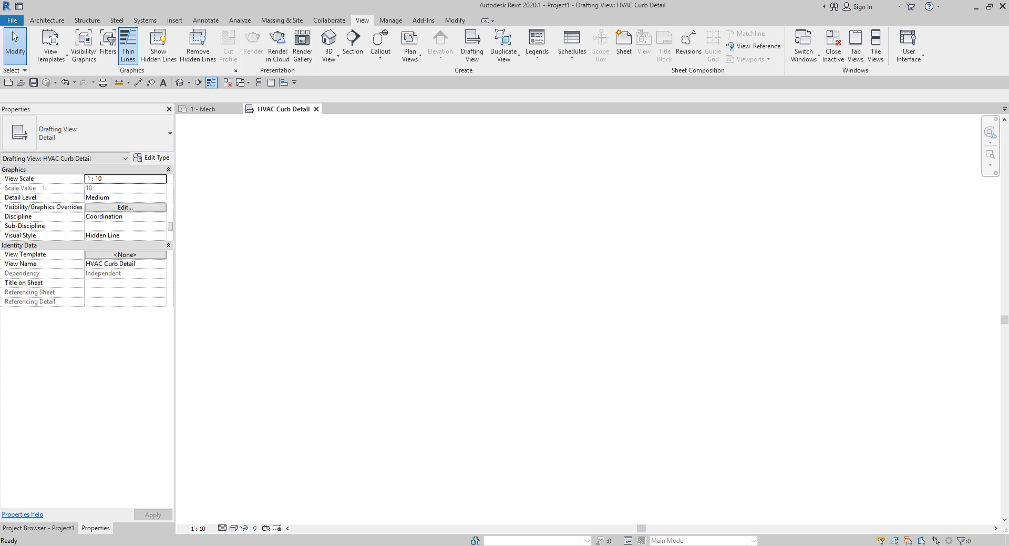
Step: Show the Project Browser and expand the Coordination discipline down to its drafting views to locate HVAC Curb Detail
{"action": "left_click", "coordinate": [45, 530]}
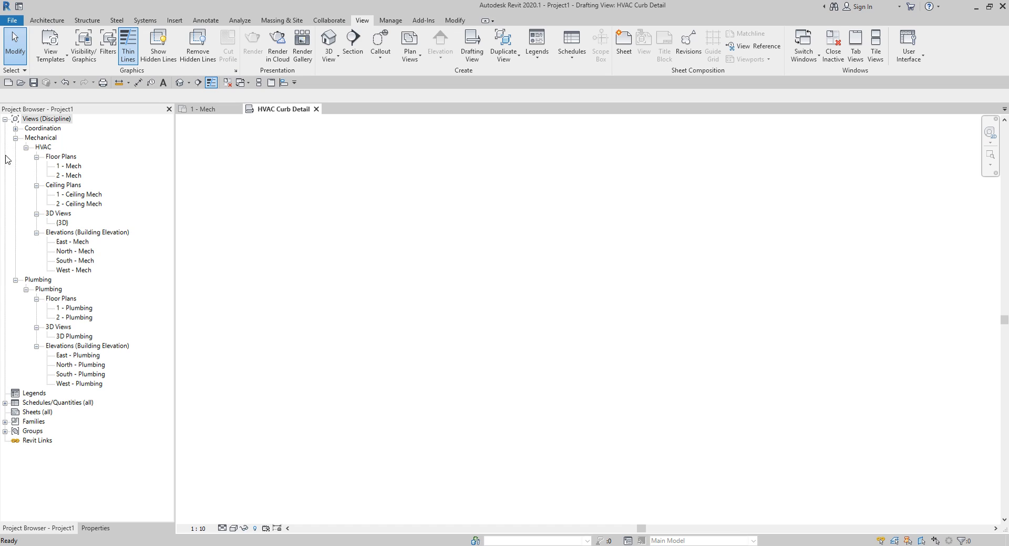
{"action": "left_click", "coordinate": [16, 129]}
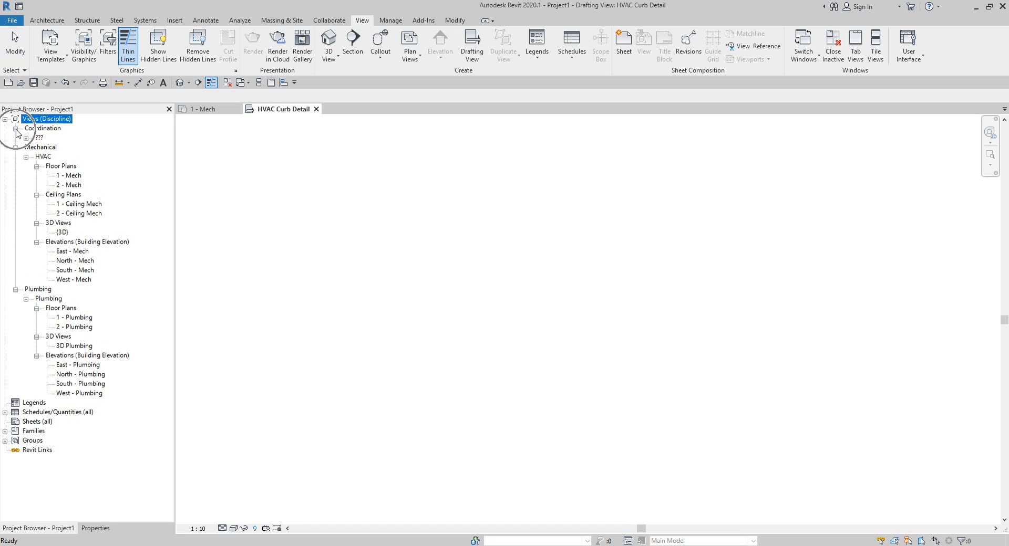
{"action": "left_click", "coordinate": [26, 138]}
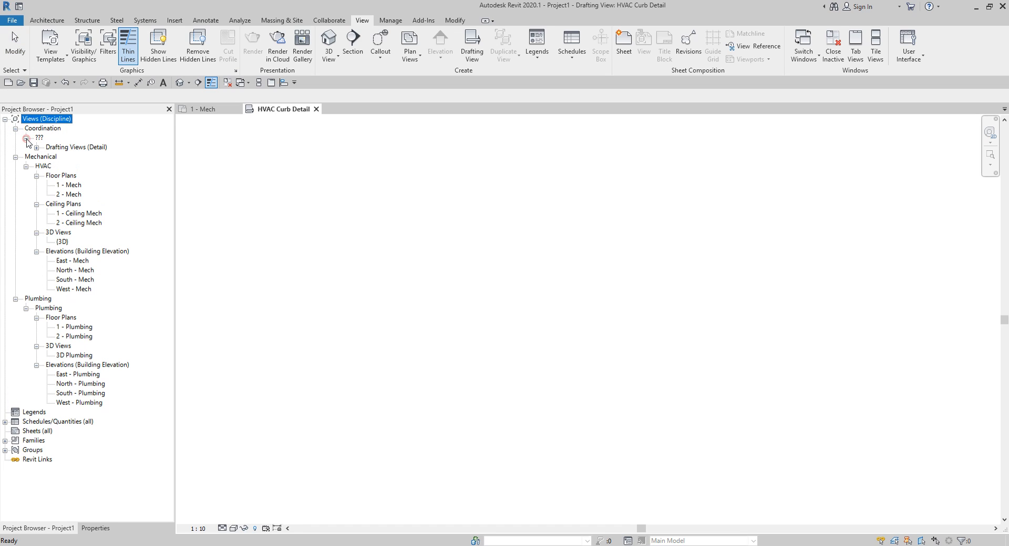
{"action": "left_click", "coordinate": [36, 148]}
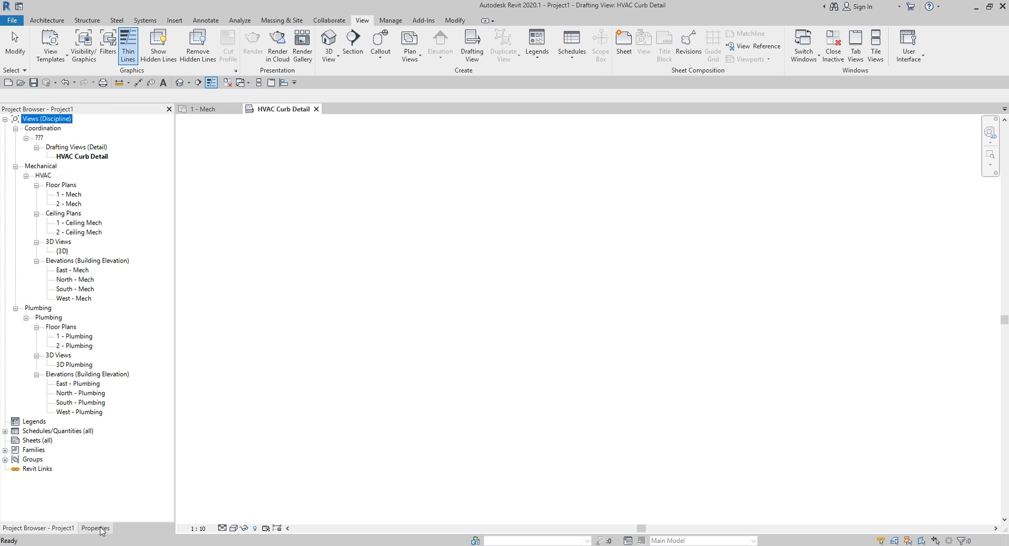
Step: Dock the Properties palette across the drawing area from the Project Browser and show the drafting view's properties
{"action": "left_click", "coordinate": [101, 530]}
{"action": "left_click_drag", "start_coordinate": [100, 529], "coordinate": [1002, 336]}
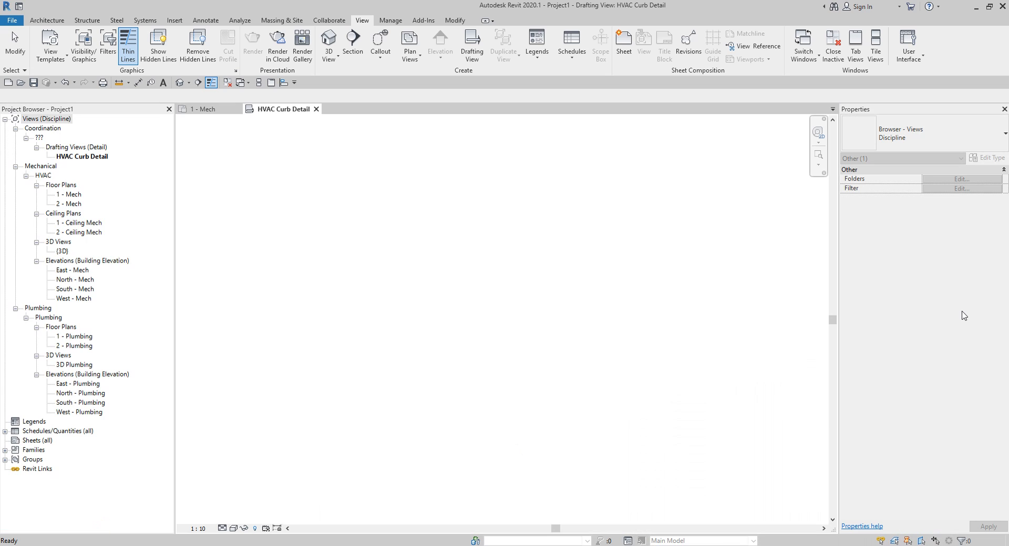
{"action": "left_click", "coordinate": [657, 293]}
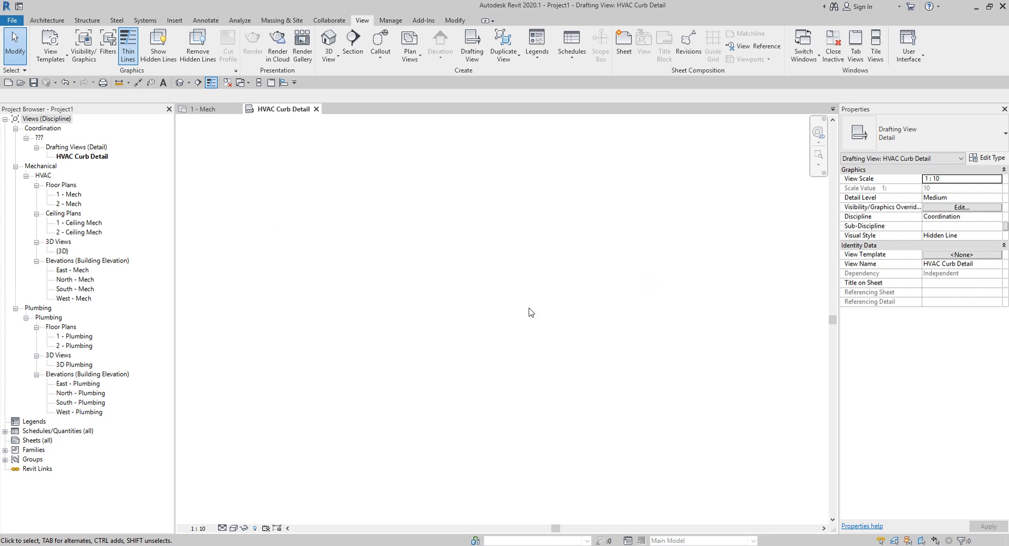
{"action": "key", "text": "ctrl"}
{"action": "key", "text": "ctrl"}
{"action": "key", "text": "ctrl"}
{"action": "key", "text": "ctrl"}
{"action": "key", "text": "ctrl"}
{"action": "key", "text": "ctrl"}
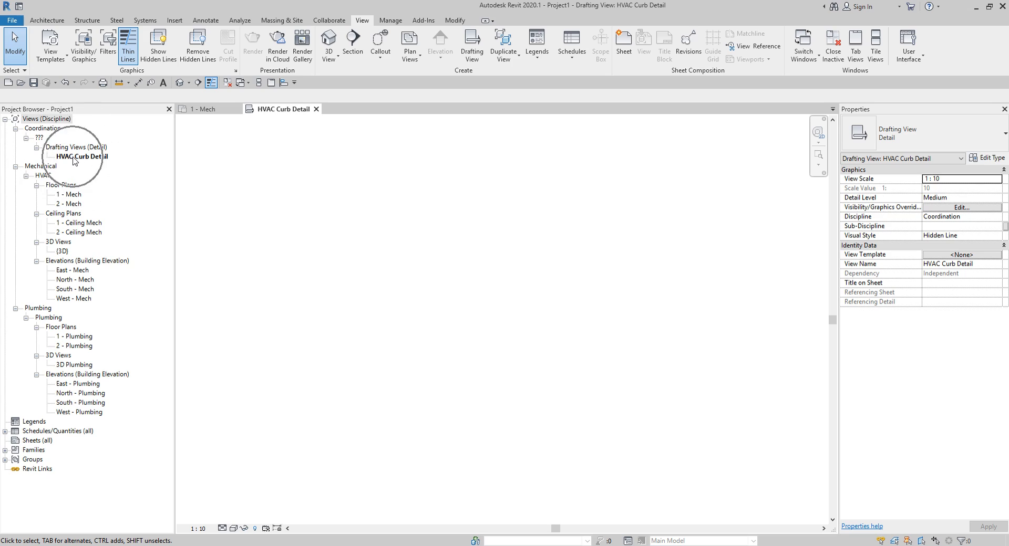
{"action": "key", "text": "ctrl"}
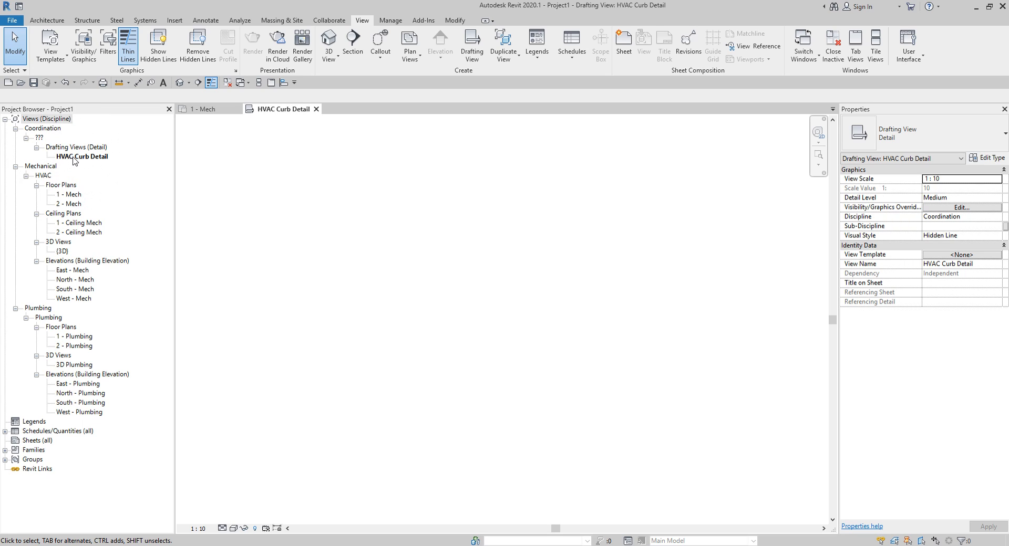
{"action": "key", "text": "ctrl"}
{"action": "key", "text": "ctrl"}
{"action": "key", "text": "ctrl"}
{"action": "key", "text": "ctrl"}
{"action": "key", "text": "ctrl"}
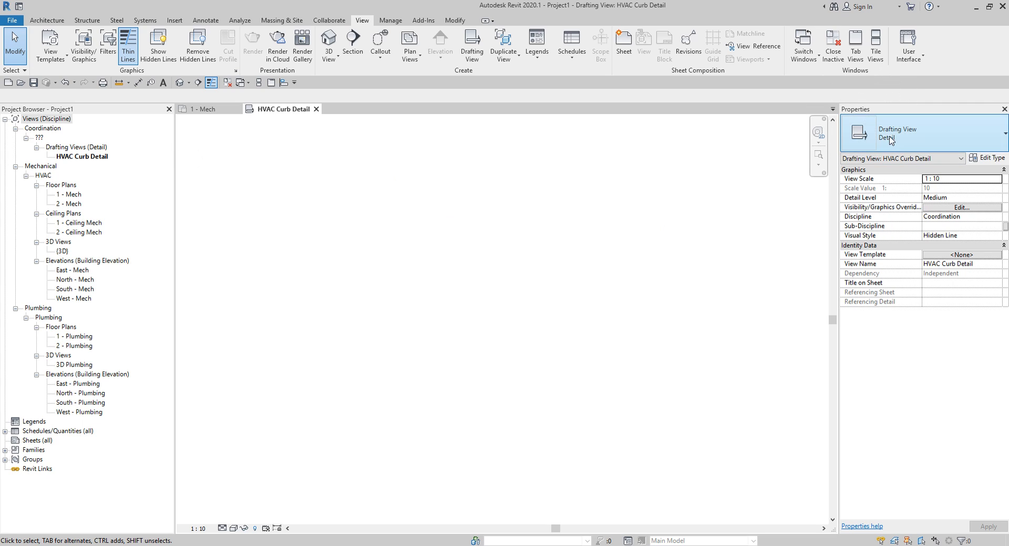
{"action": "key", "text": "ctrl"}
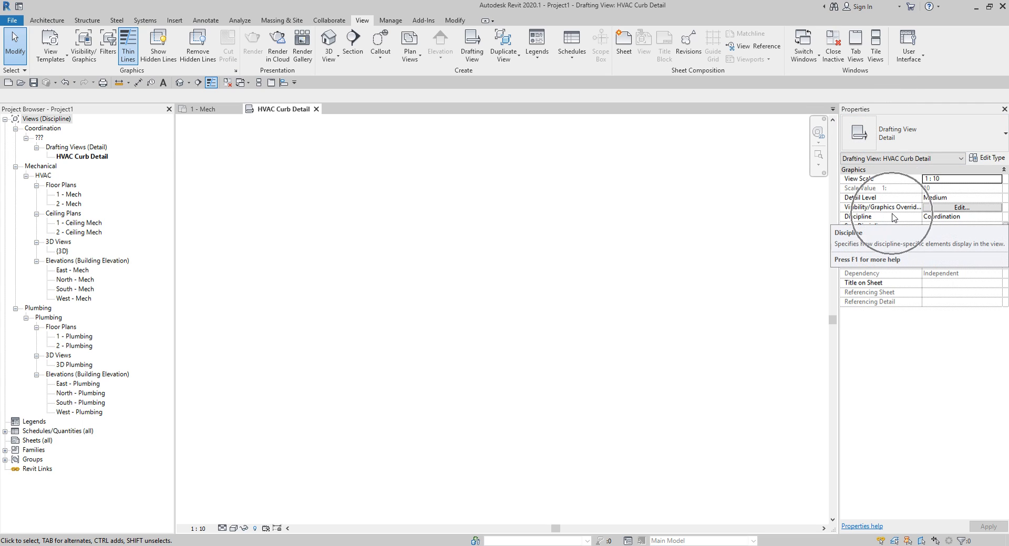
Step: Set the HVAC Curb Detail view's discipline to Mechanical and its sub-discipline to HVAC, and apply the changes
{"action": "left_click", "coordinate": [993, 217]}
{"action": "key", "text": "ctrl"}
{"action": "left_click", "coordinate": [997, 217]}
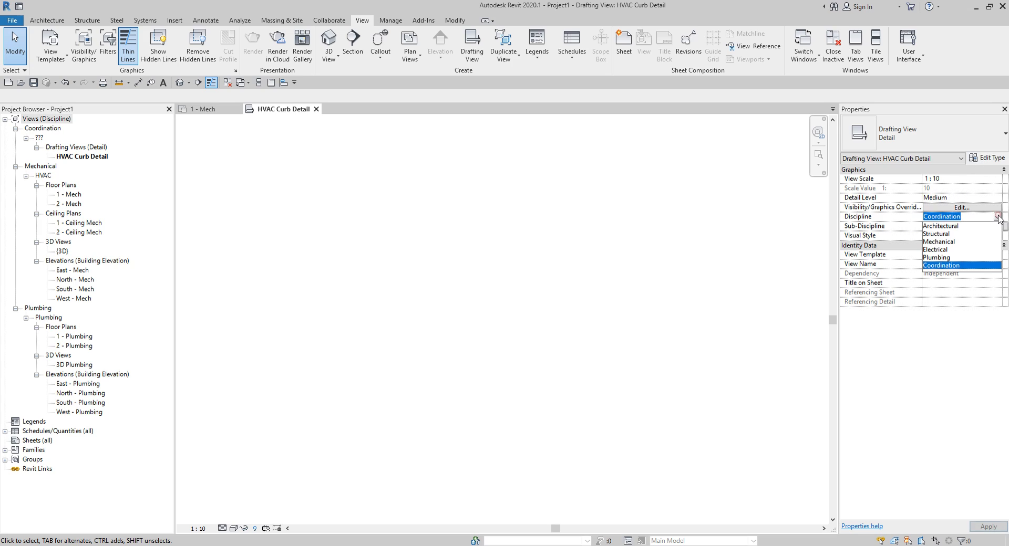
{"action": "key", "text": "ctrl"}
{"action": "key", "text": "ctrl"}
{"action": "left_click", "coordinate": [953, 242]}
{"action": "left_click", "coordinate": [996, 227]}
{"action": "key", "text": "ctrl"}
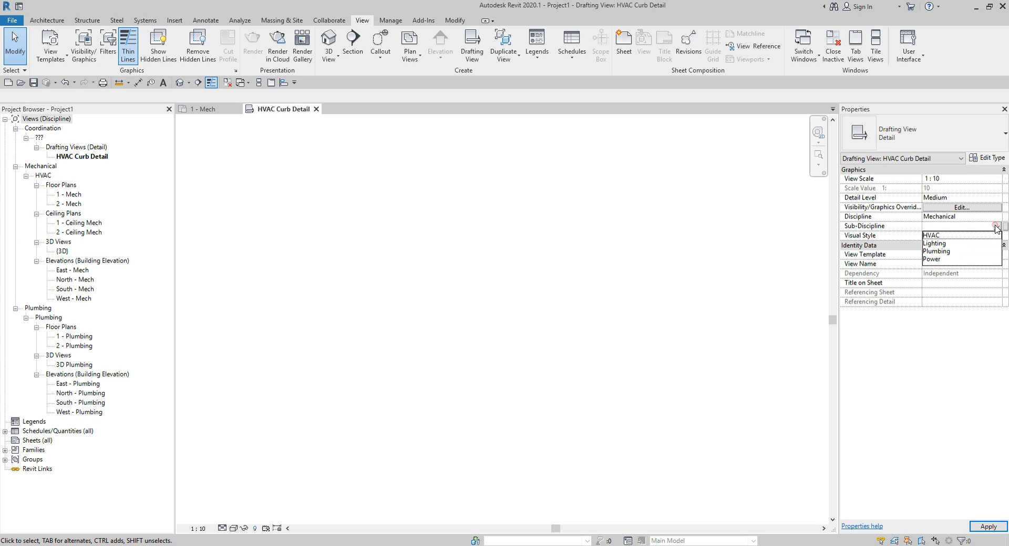
{"action": "key", "text": "ctrl"}
{"action": "key", "text": "ctrl"}
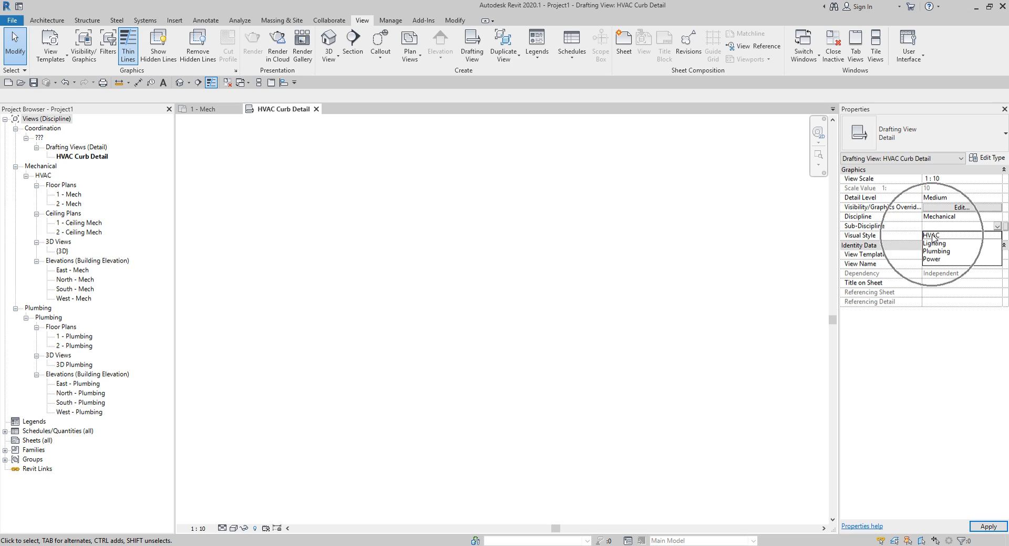
{"action": "key", "text": "ctrl"}
{"action": "left_click", "coordinate": [933, 237]}
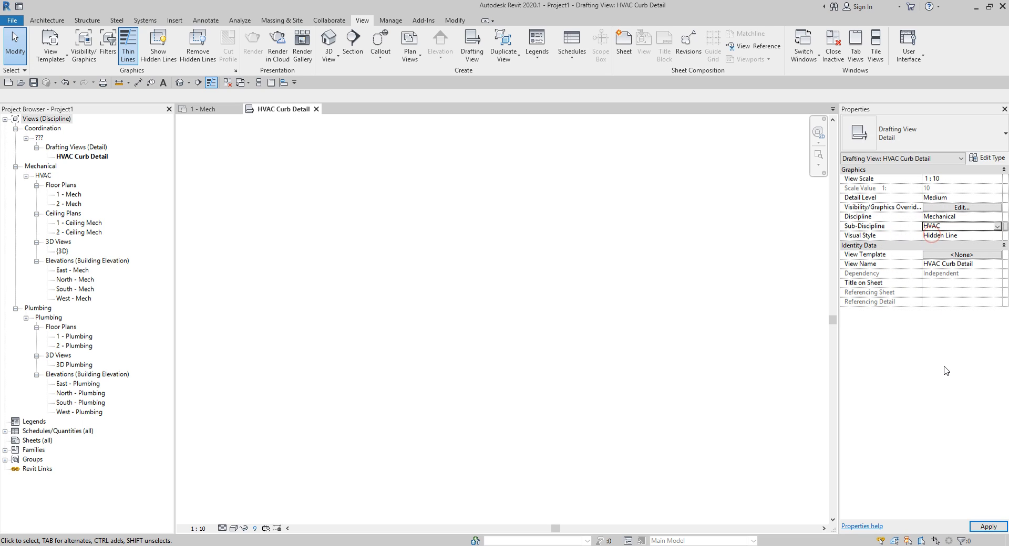
{"action": "left_click", "coordinate": [988, 527]}
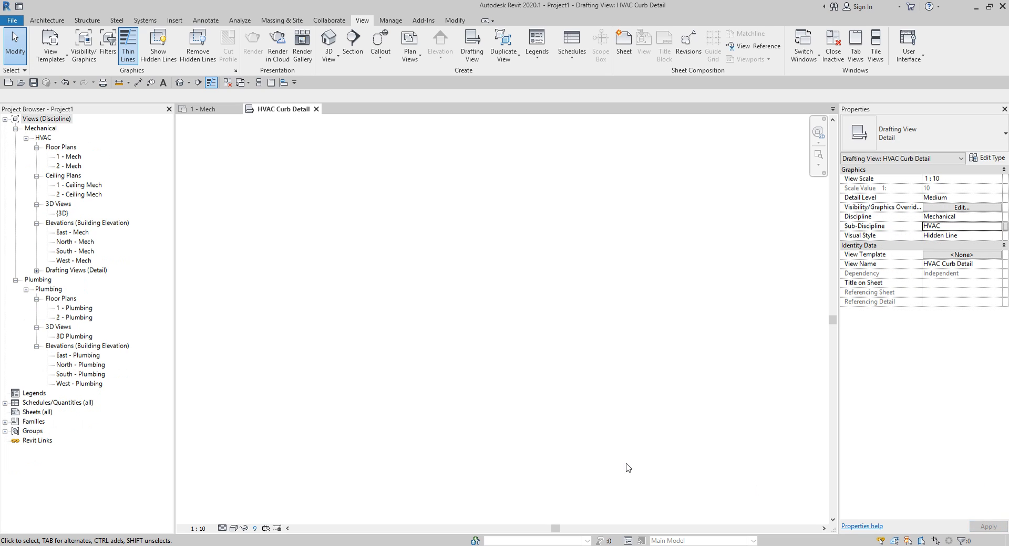
Step: Expand the Drafting Views (Detail) group under Mechanical HVAC in the Project Browser
{"action": "key", "text": "ctrl"}
{"action": "key", "text": "ctrl"}
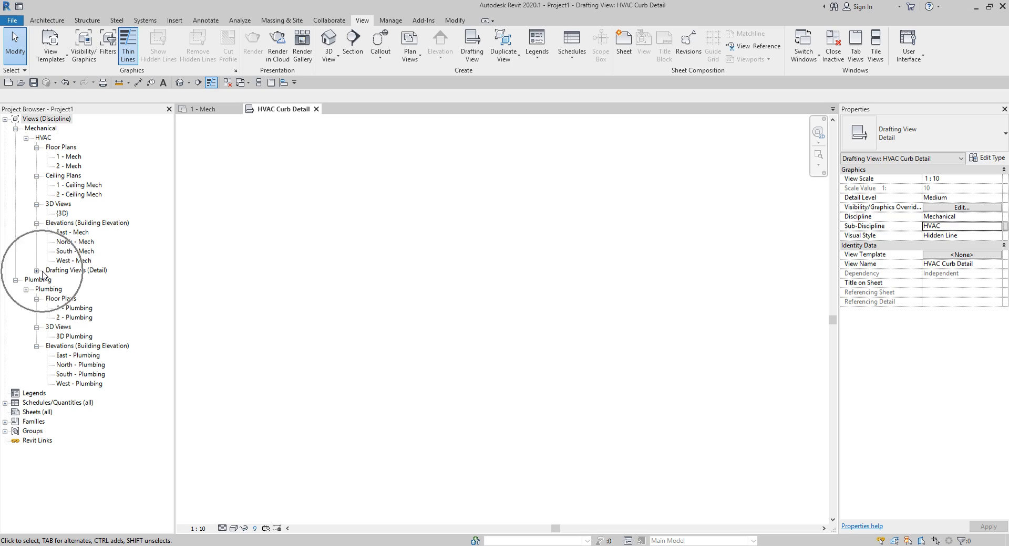
{"action": "left_click", "coordinate": [36, 271]}
{"action": "left_click", "coordinate": [37, 271]}
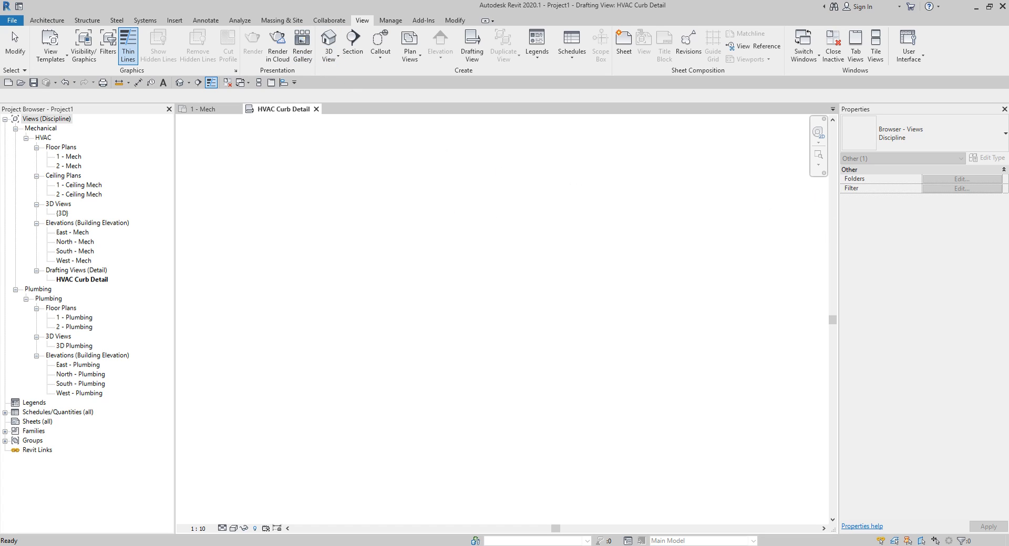
Step: Open the Import Line Weights settings for DWG/DXF files
{"action": "left_click", "coordinate": [178, 21]}
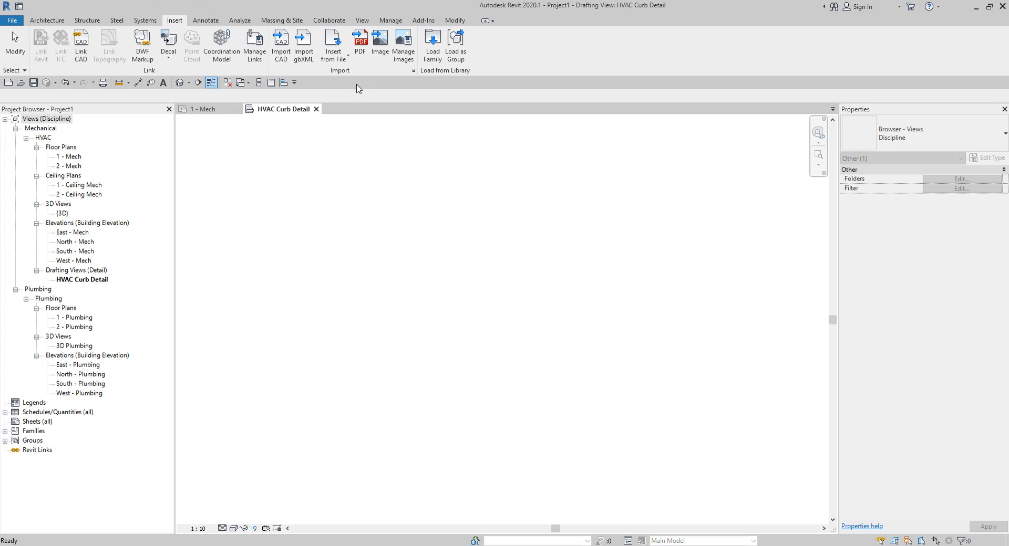
{"action": "key", "text": "ctrl"}
{"action": "key", "text": "ctrl"}
{"action": "key", "text": "ctrl"}
{"action": "key", "text": "ctrl"}
{"action": "key", "text": "ctrl"}
{"action": "key", "text": "ctrl"}
{"action": "key", "text": "ctrl"}
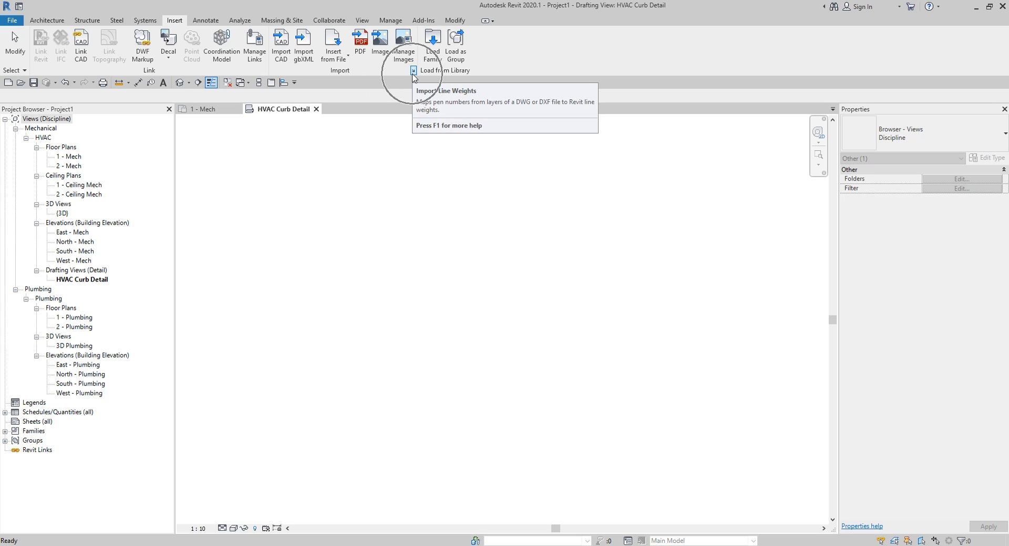
{"action": "key", "text": "ctrl"}
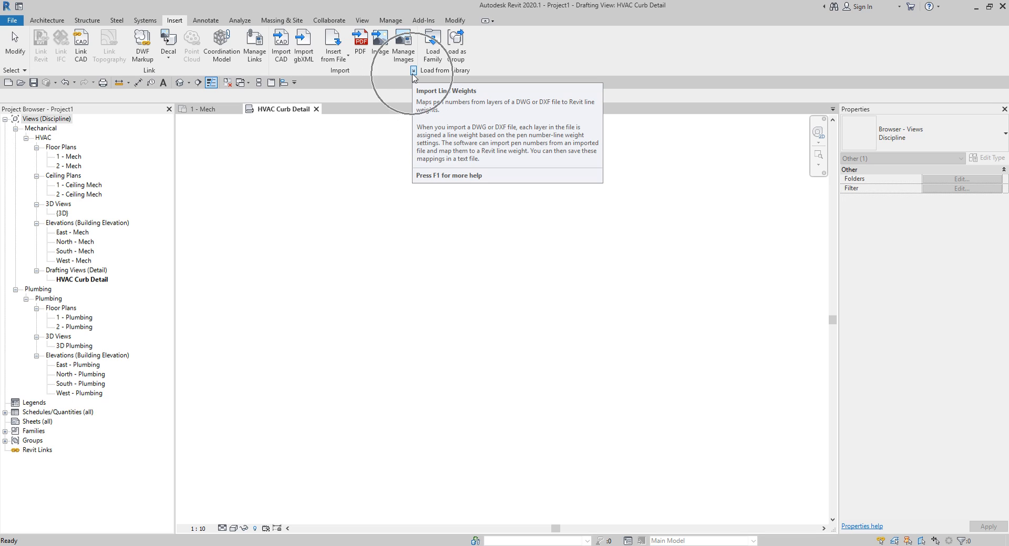
{"action": "left_click", "coordinate": [414, 72]}
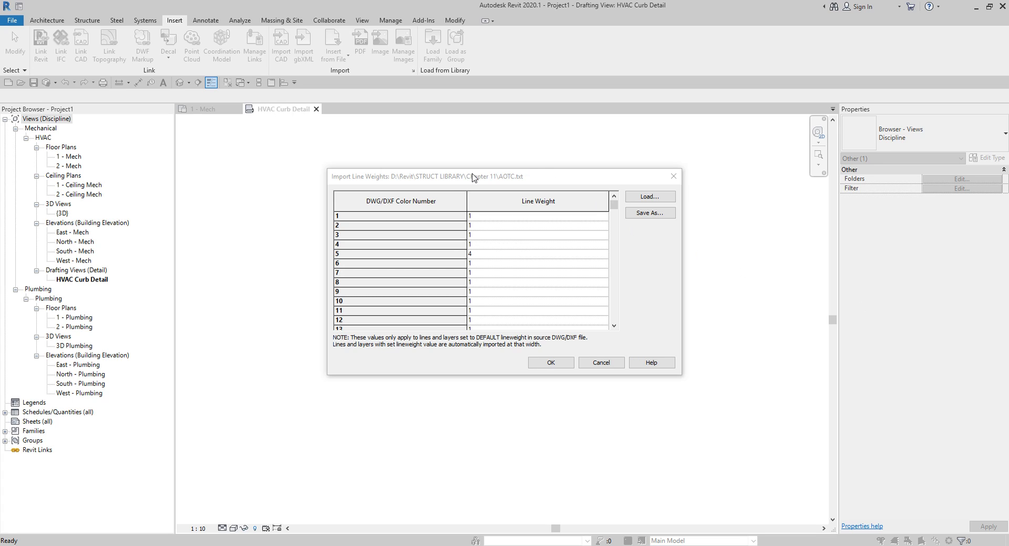
{"action": "left_click", "coordinate": [450, 178]}
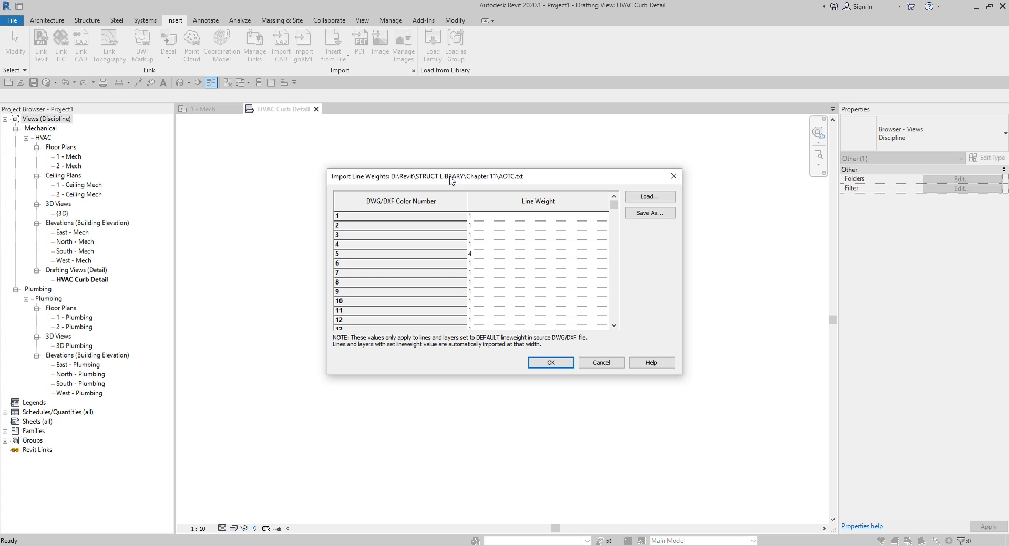
Step: Set the line weight for DWG/DXF color number 5 to 5 and accept the import line weight settings
{"action": "key", "text": "ctrl"}
{"action": "key", "text": "ctrl"}
{"action": "key", "text": "ctrl"}
{"action": "key", "text": "ctrl"}
{"action": "key", "text": "ctrl"}
{"action": "key", "text": "ctrl"}
{"action": "key", "text": "ctrl"}
{"action": "double_click", "coordinate": [474, 254]}
{"action": "left_click", "coordinate": [417, 256]}
{"action": "left_click", "coordinate": [491, 255]}
{"action": "left_click", "coordinate": [641, 201]}
{"action": "left_click", "coordinate": [655, 214]}
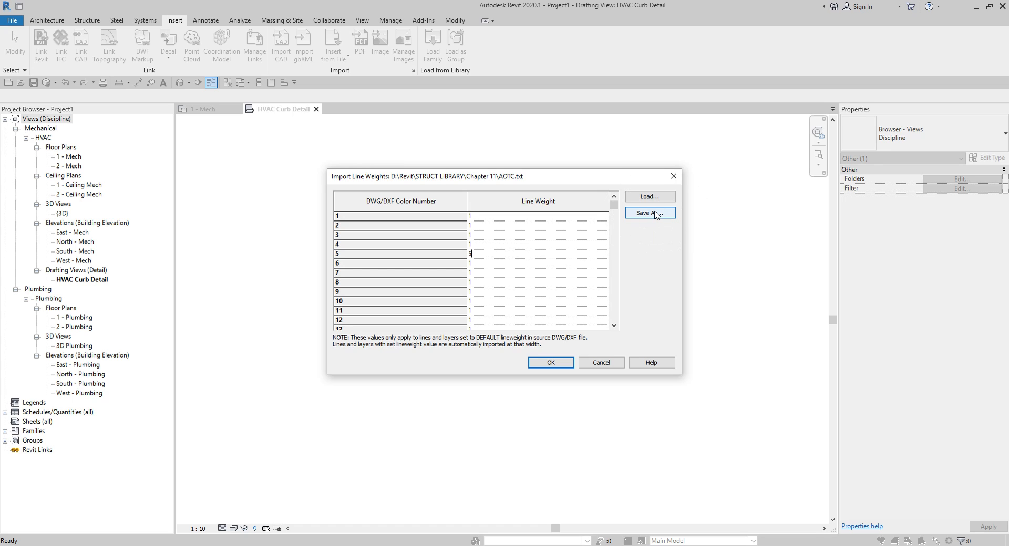
{"action": "left_click", "coordinate": [476, 257]}
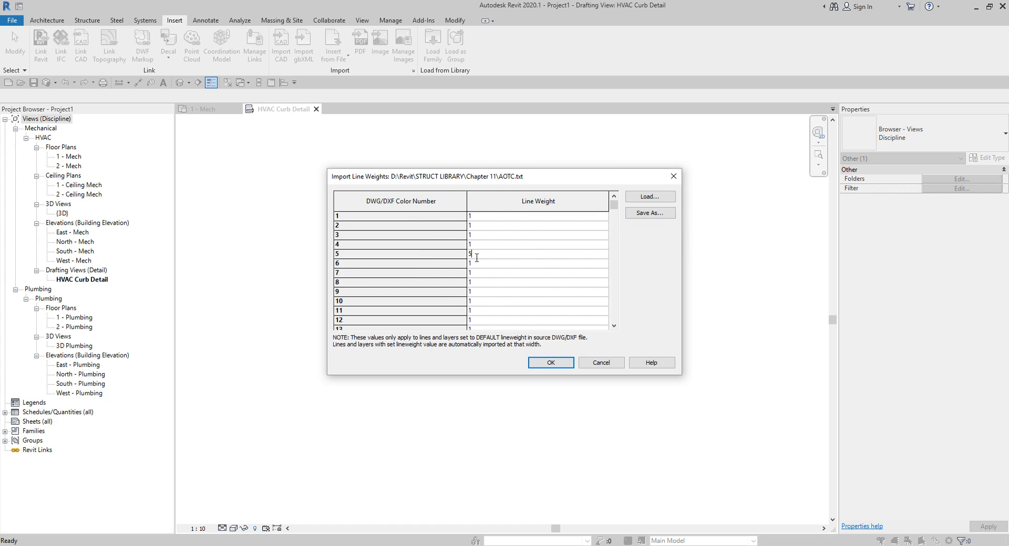
{"action": "left_click", "coordinate": [476, 257]}
{"action": "left_click", "coordinate": [550, 364]}
{"action": "left_click", "coordinate": [550, 364]}
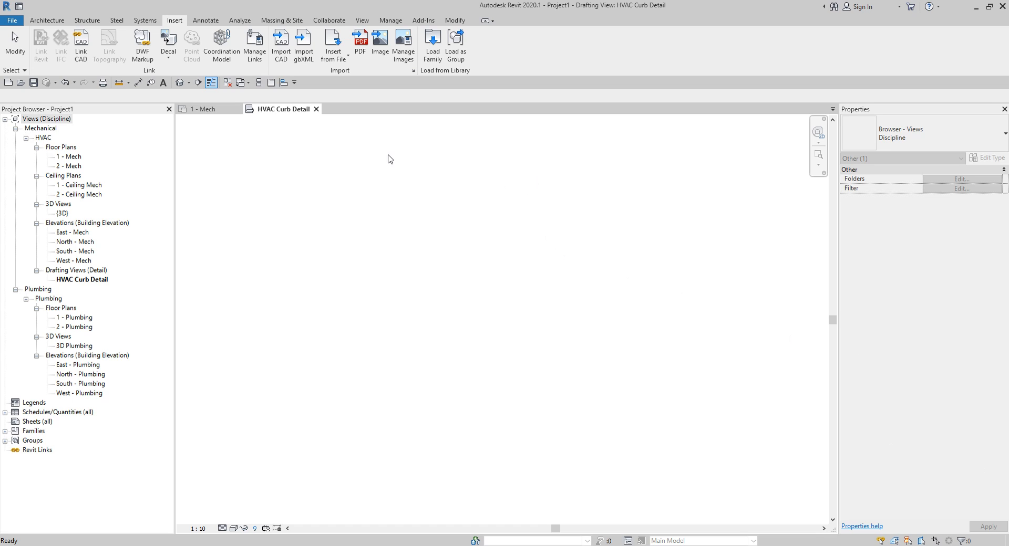
Step: Start Import CAD and select Detail - Mechanical Curb.dwg from the Learning library's Chapter 4, Importing and Editing DWG Details folder
{"action": "left_click", "coordinate": [175, 24]}
{"action": "left_click", "coordinate": [281, 52]}
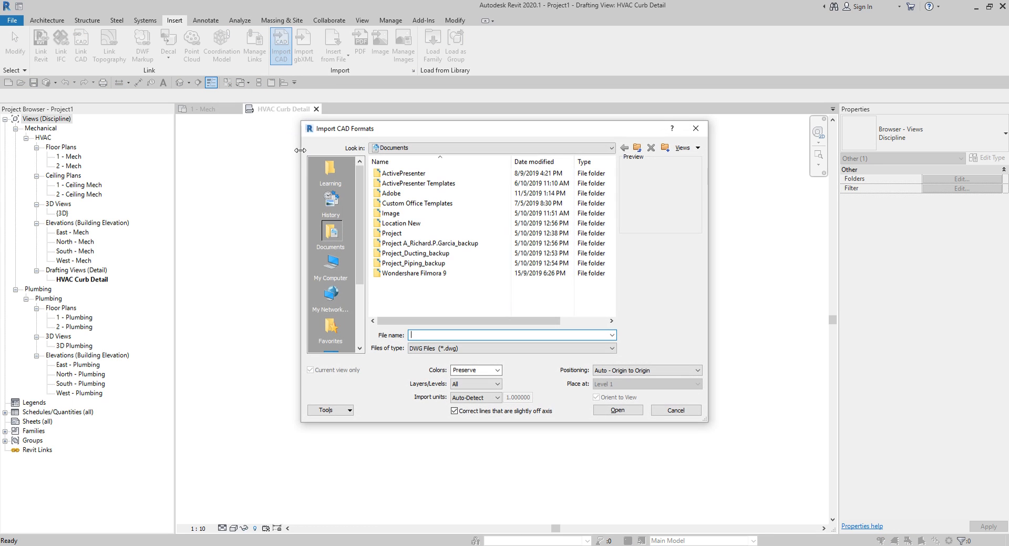
{"action": "left_click", "coordinate": [330, 170]}
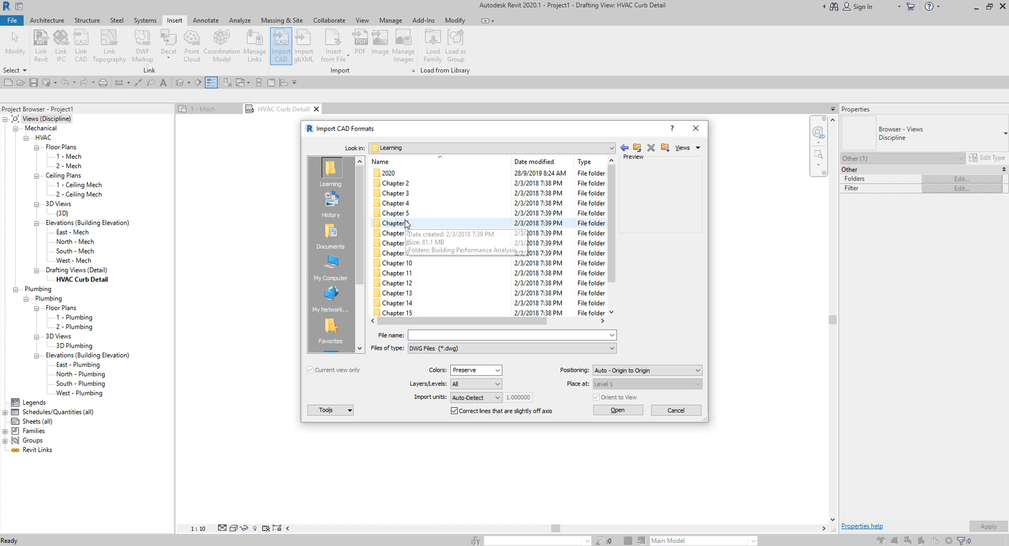
{"action": "double_click", "coordinate": [404, 220]}
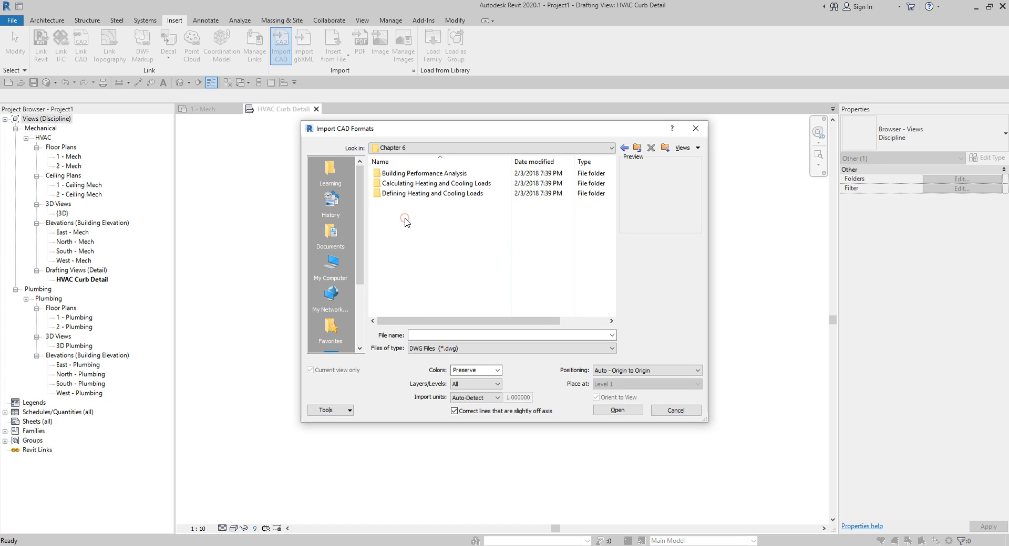
{"action": "left_click", "coordinate": [624, 148]}
{"action": "double_click", "coordinate": [407, 202]}
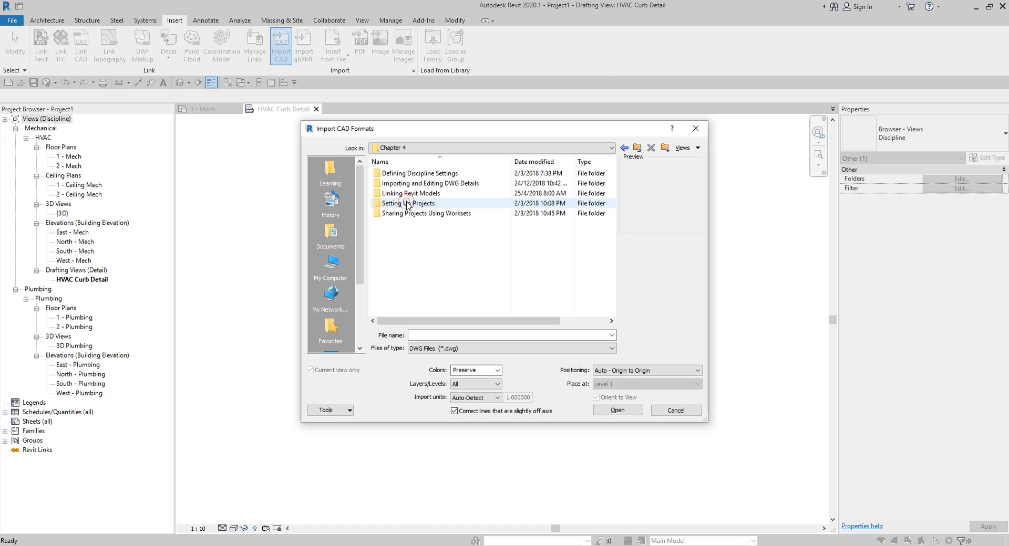
{"action": "double_click", "coordinate": [376, 184]}
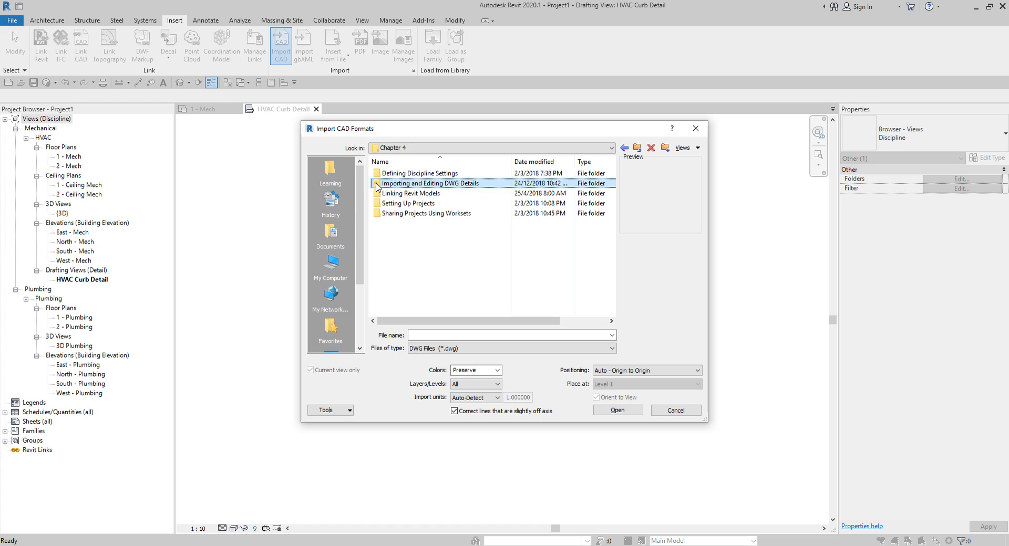
{"action": "left_click", "coordinate": [376, 174]}
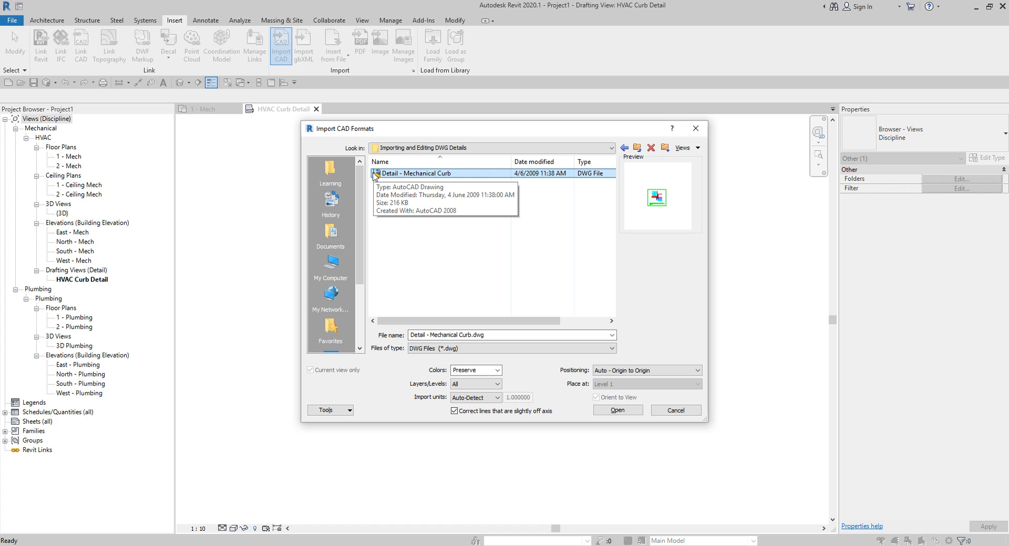
Step: Set the CAD import colors to Black and White and the import units to millimeter
{"action": "left_click", "coordinate": [497, 371]}
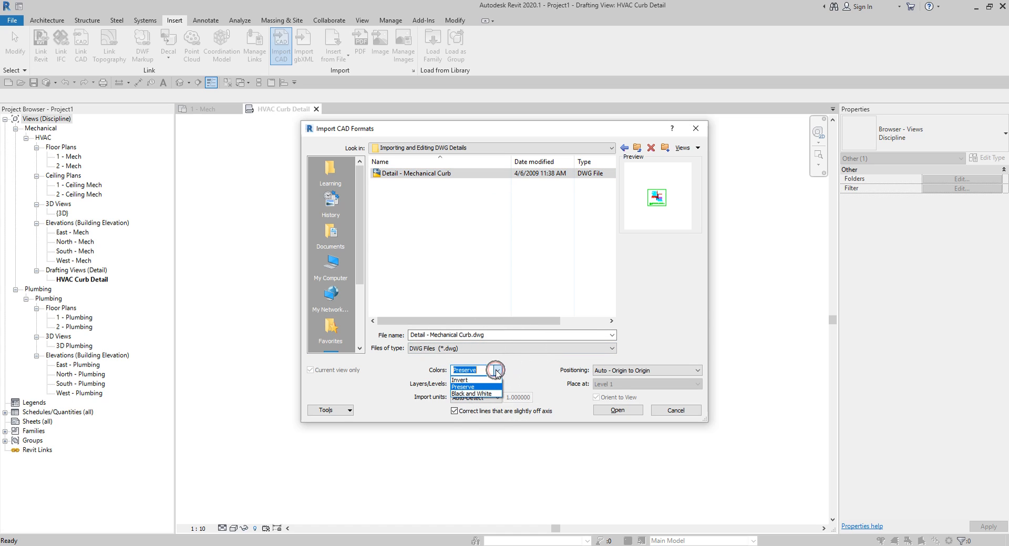
{"action": "left_click", "coordinate": [489, 394]}
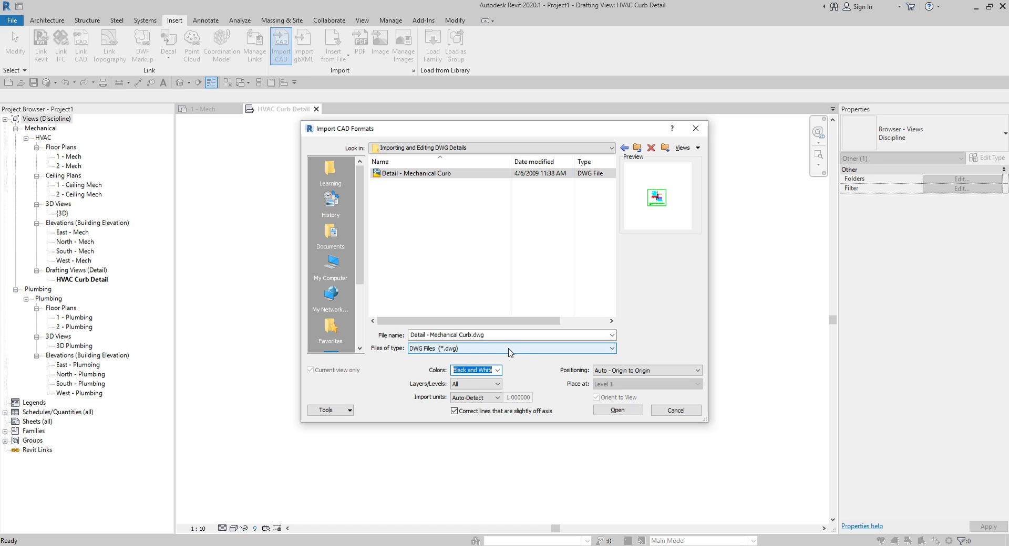
{"action": "left_click", "coordinate": [475, 388]}
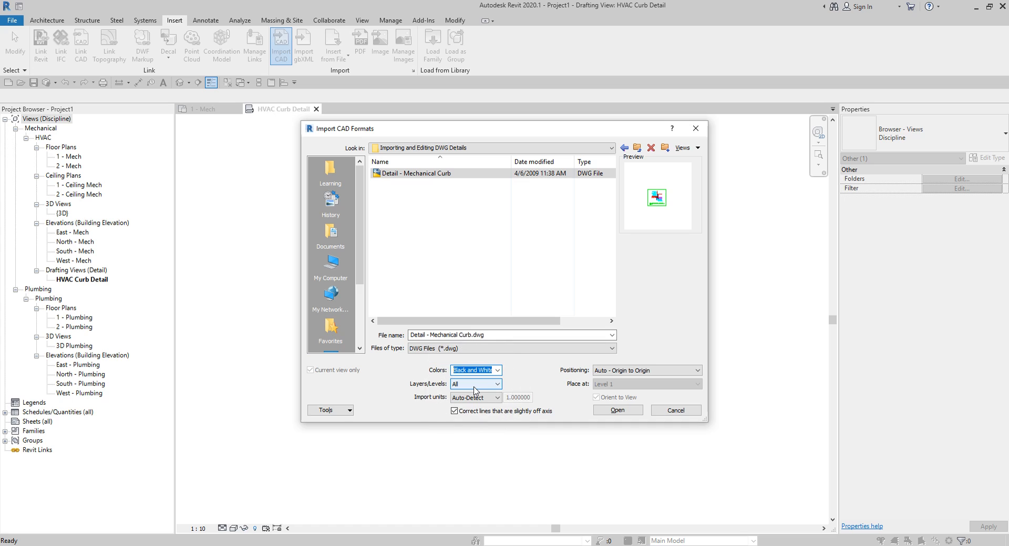
{"action": "key", "text": "ctrl"}
{"action": "key", "text": "ctrl"}
{"action": "left_click", "coordinate": [476, 398]}
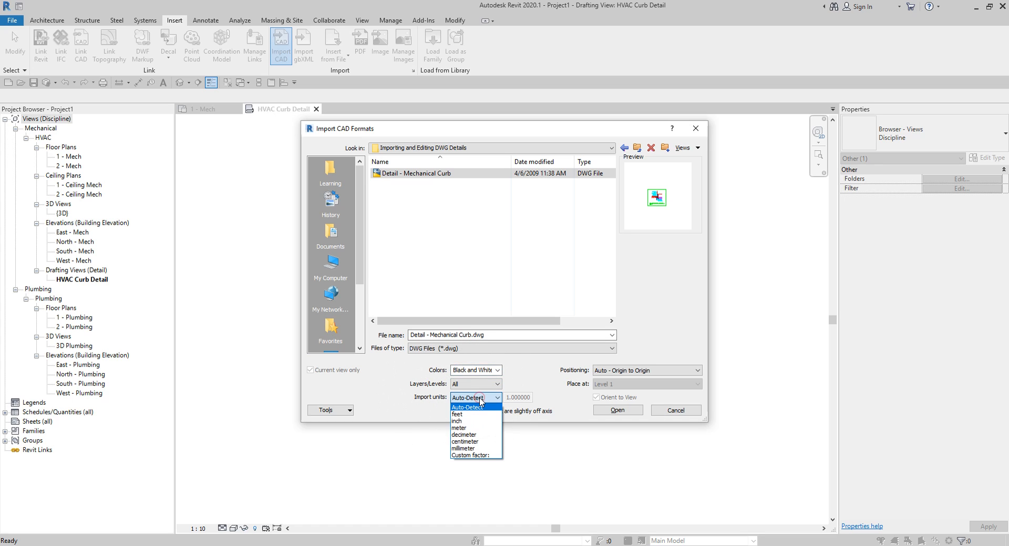
{"action": "left_click", "coordinate": [470, 448]}
{"action": "key", "text": "ctrl"}
{"action": "key", "text": "ctrl"}
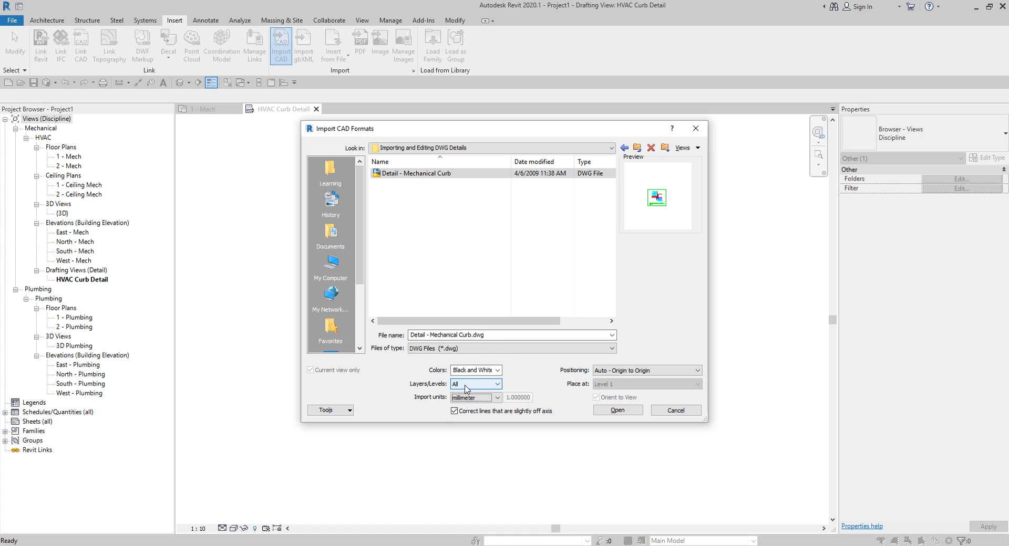
{"action": "key", "text": "ctrl"}
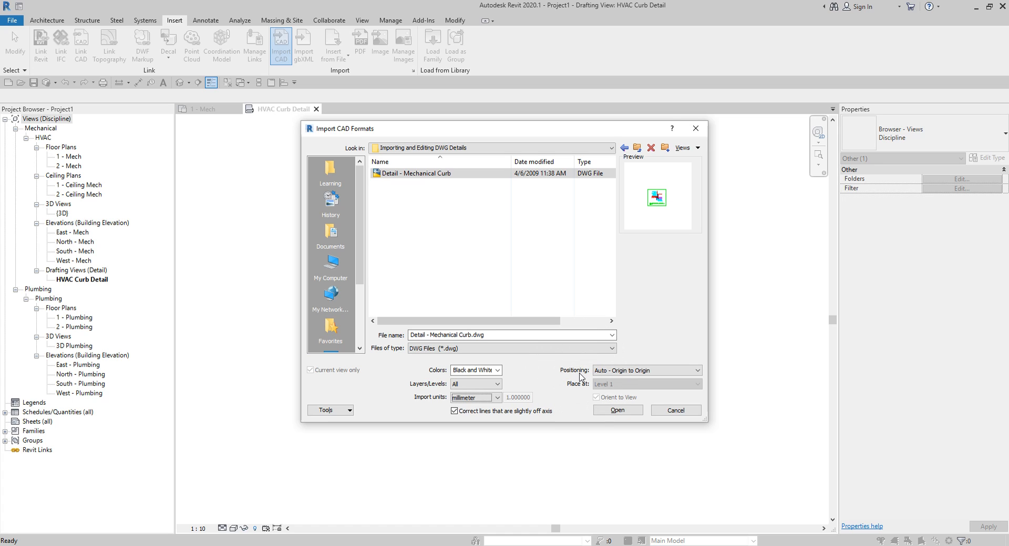
Step: Set the positioning to Auto - Center to Center, import the DWG, and fit the drafting view to the detail
{"action": "left_click", "coordinate": [626, 373]}
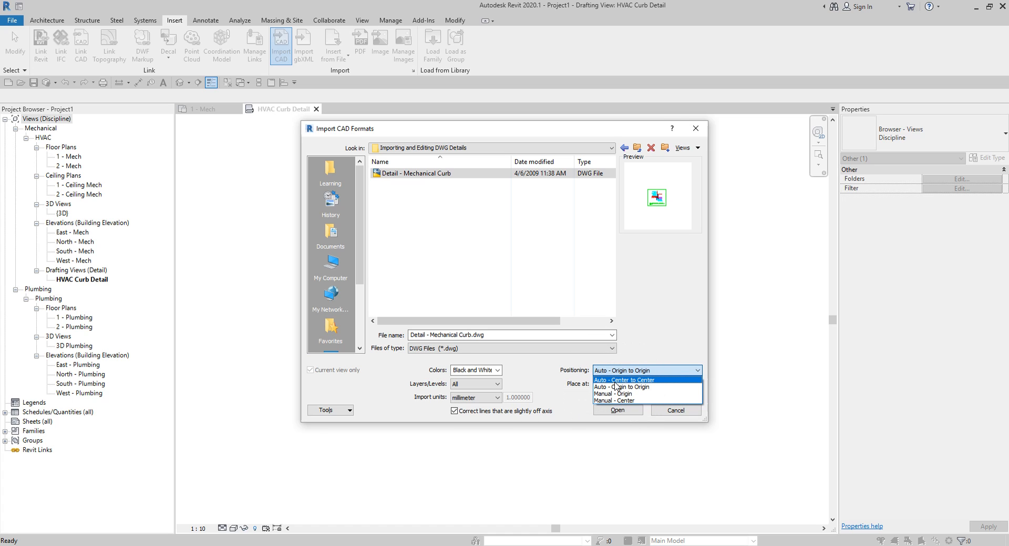
{"action": "left_click", "coordinate": [615, 381]}
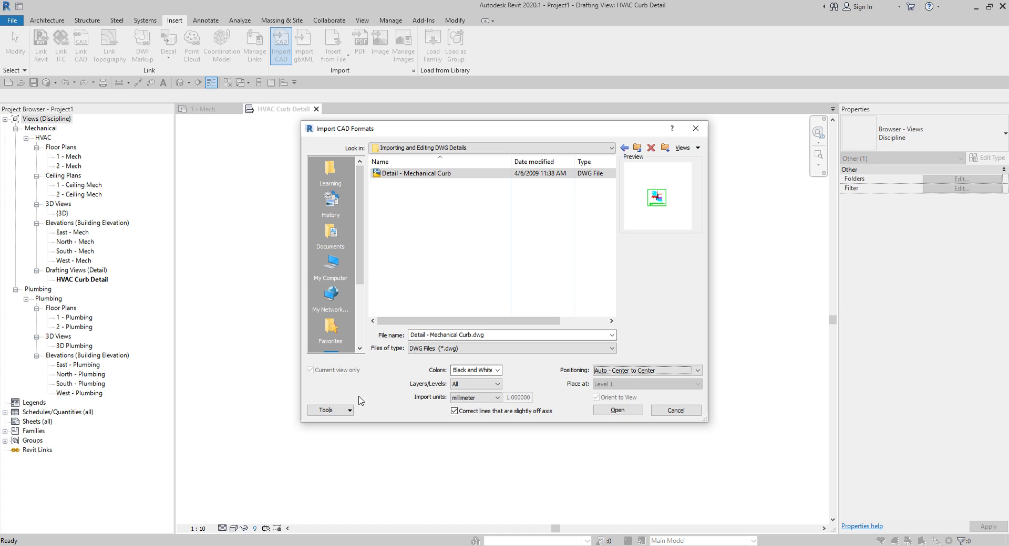
{"action": "left_click", "coordinate": [635, 413]}
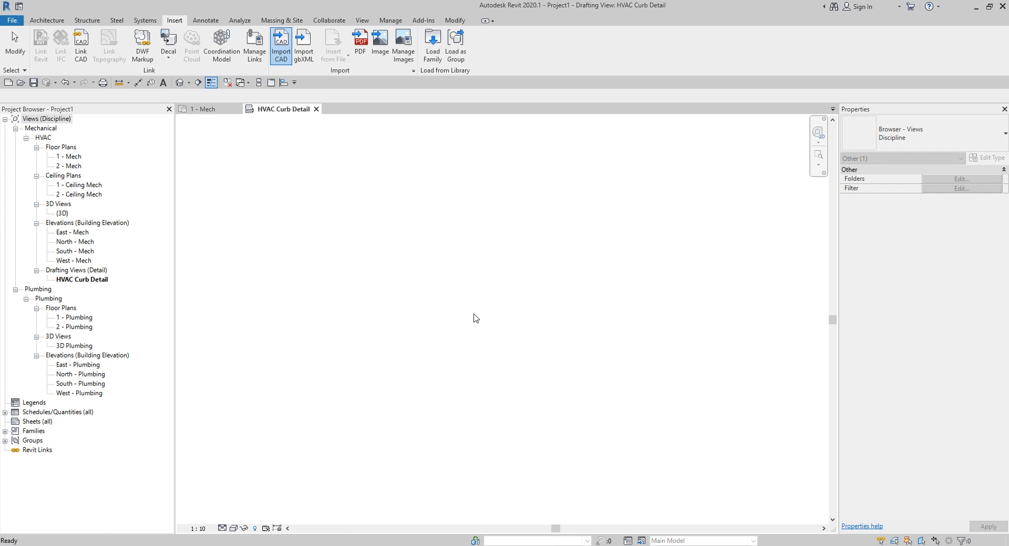
{"action": "right_click", "coordinate": [442, 262]}
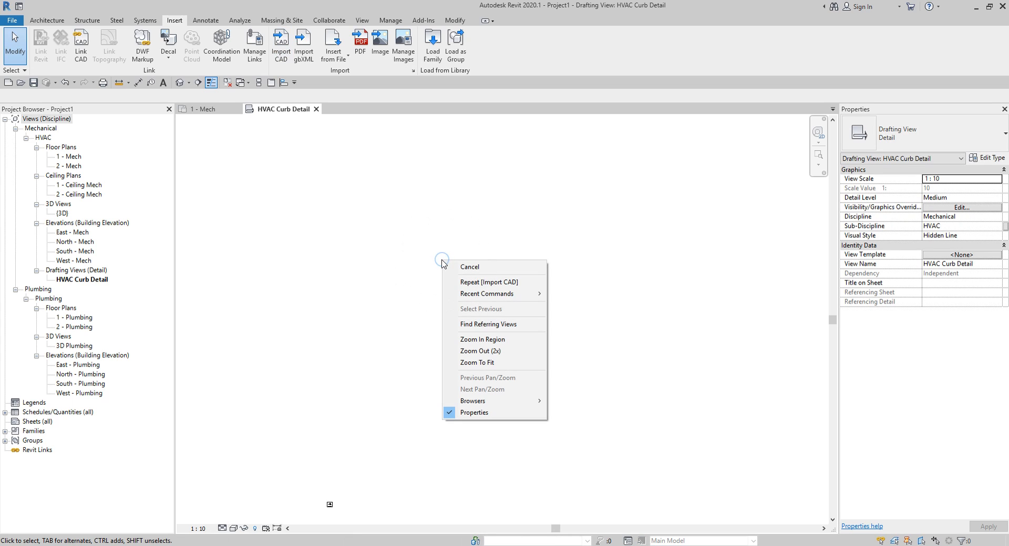
{"action": "left_click", "coordinate": [494, 364]}
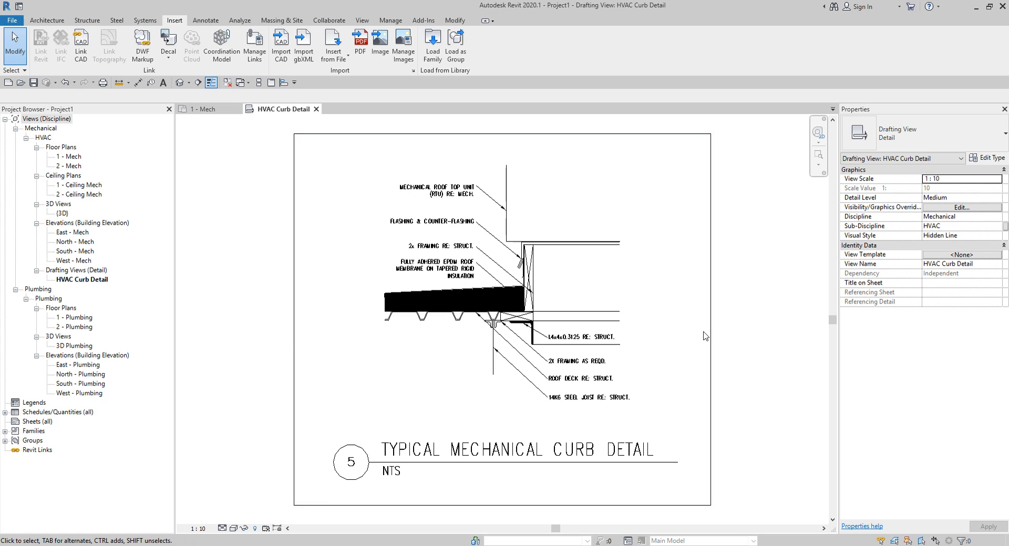
Step: Turn off Thin Lines to display the imported curb detail with its true line weights
{"action": "scroll", "coordinate": [515, 321], "scroll_direction": "up", "scroll_amount": 4}
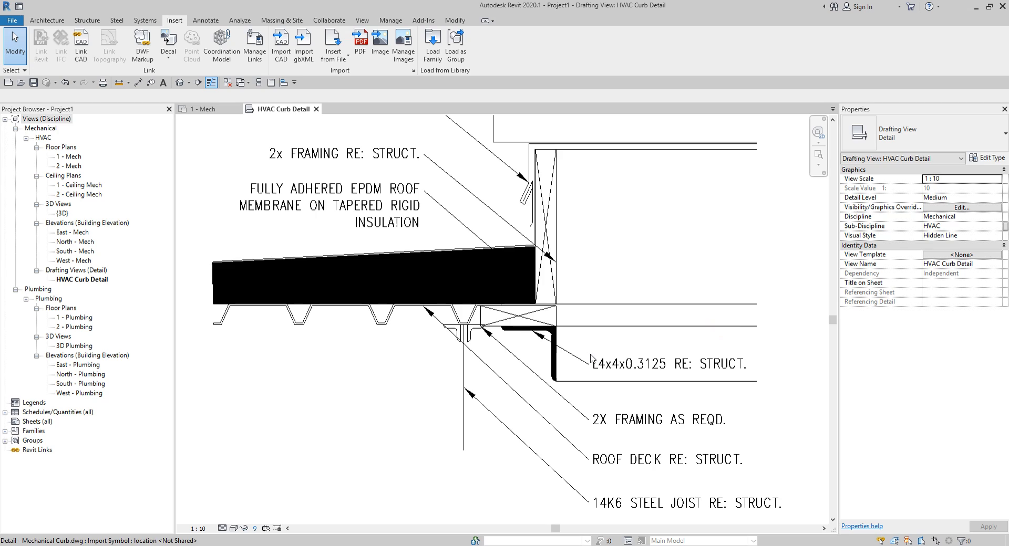
{"action": "scroll", "coordinate": [578, 350], "scroll_direction": "down", "scroll_amount": 1}
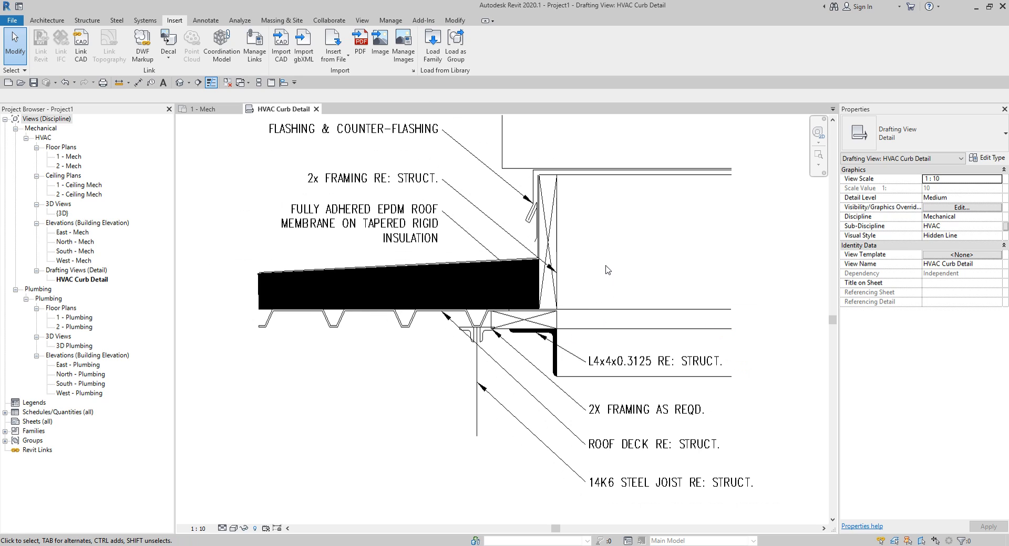
{"action": "left_click", "coordinate": [211, 83]}
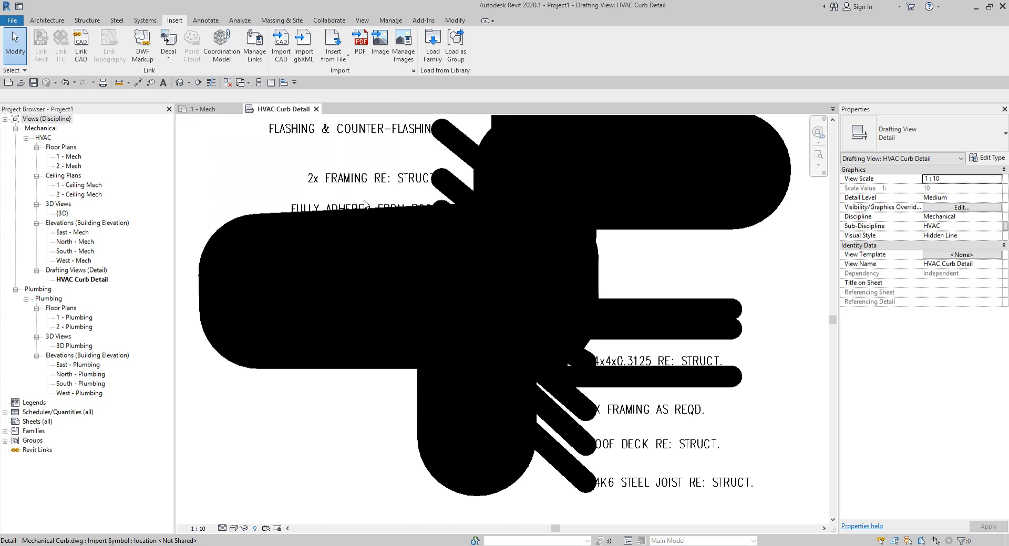
{"action": "scroll", "coordinate": [582, 310], "scroll_direction": "down", "scroll_amount": 5}
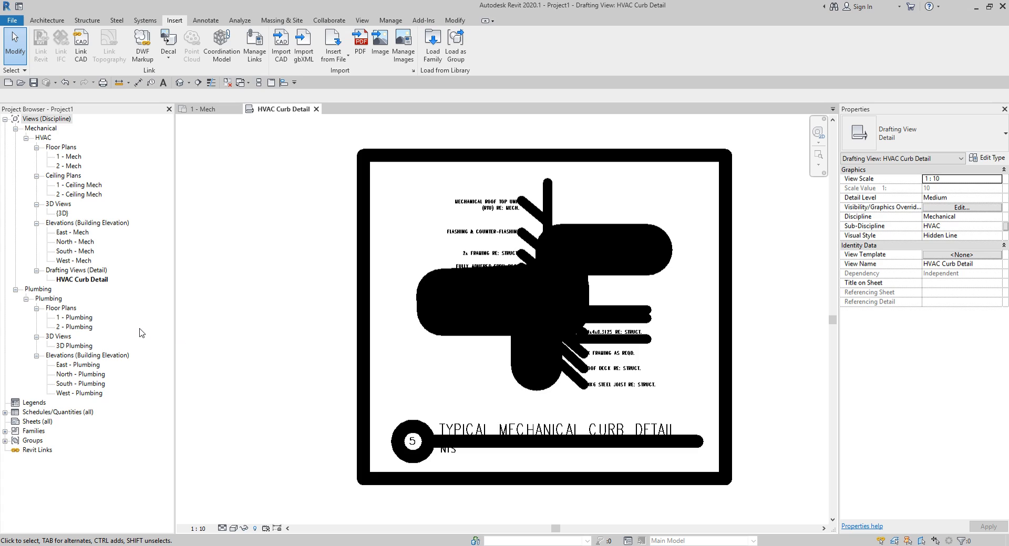
Step: Undo the CAD import and import Detail - Mechanical Curb.dwg again with units set to Auto-Detect, fitting the view to the result
{"action": "left_click", "coordinate": [74, 83]}
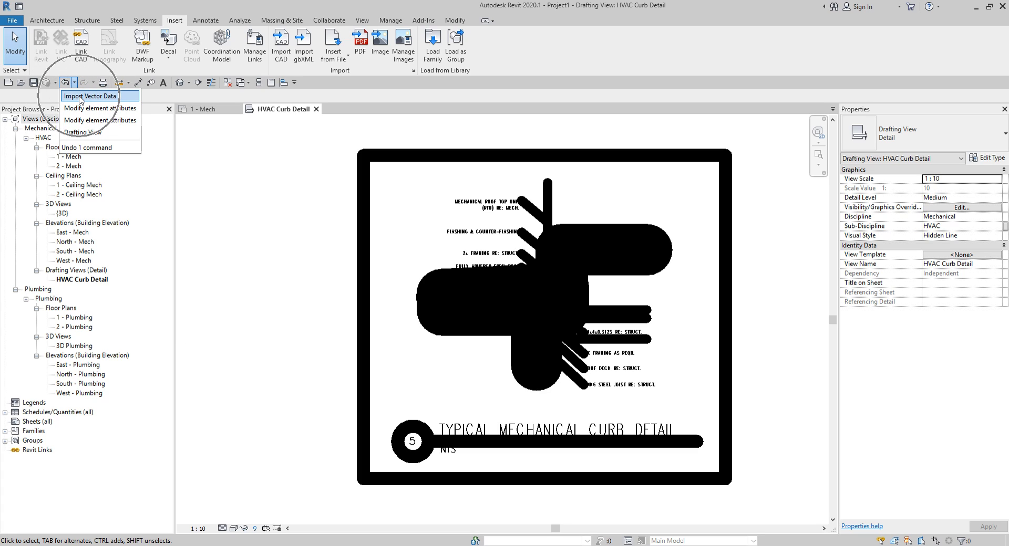
{"action": "left_click", "coordinate": [81, 98]}
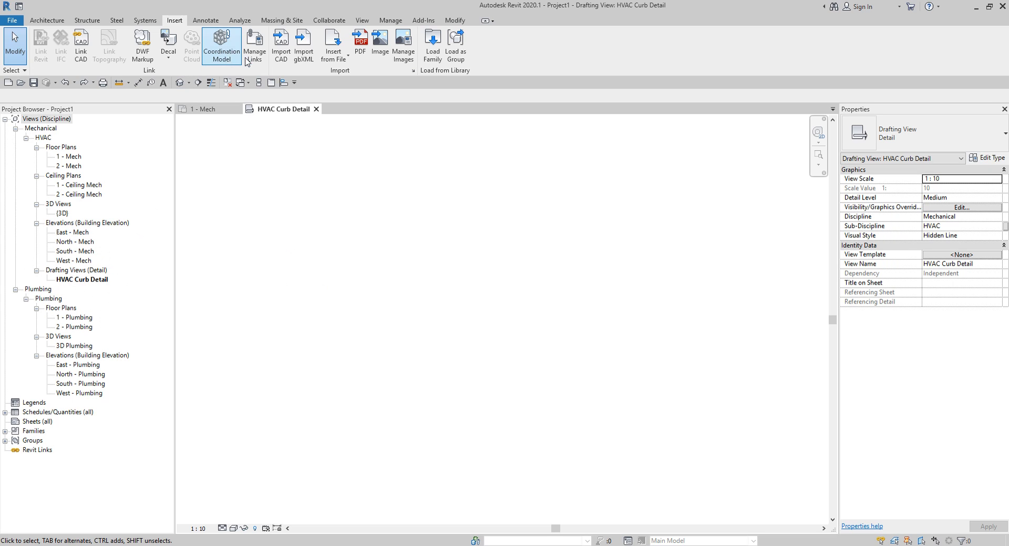
{"action": "left_click", "coordinate": [282, 44]}
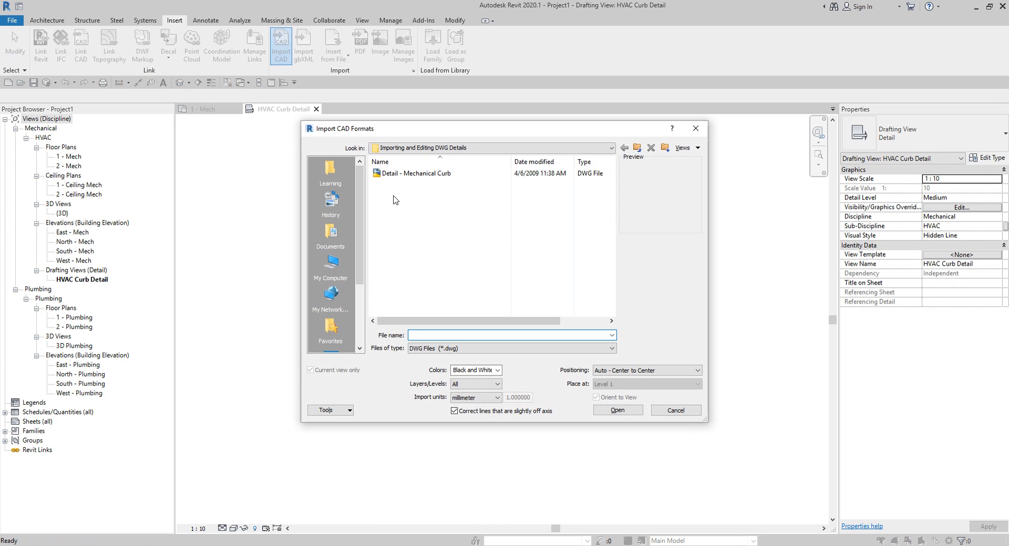
{"action": "left_click", "coordinate": [388, 174]}
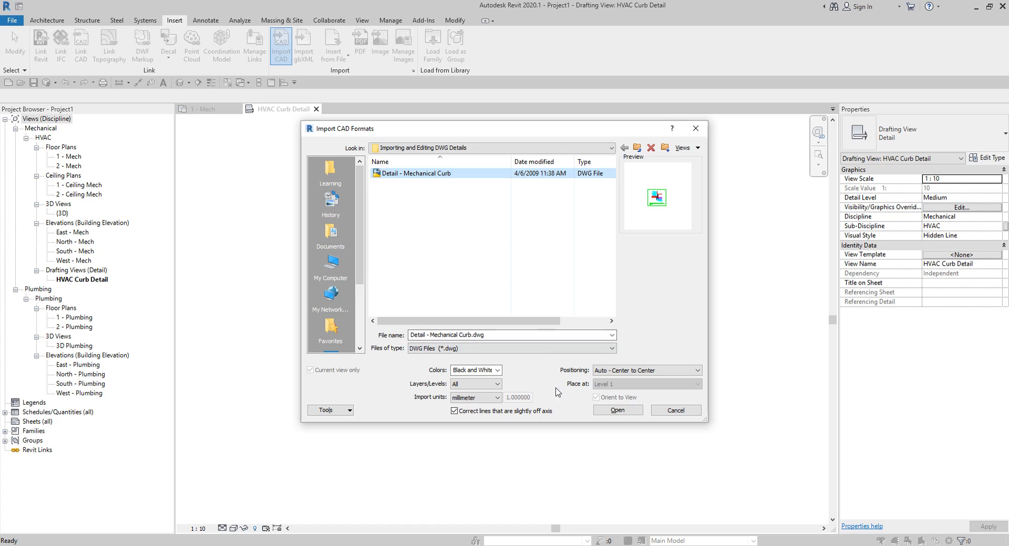
{"action": "left_click", "coordinate": [494, 398]}
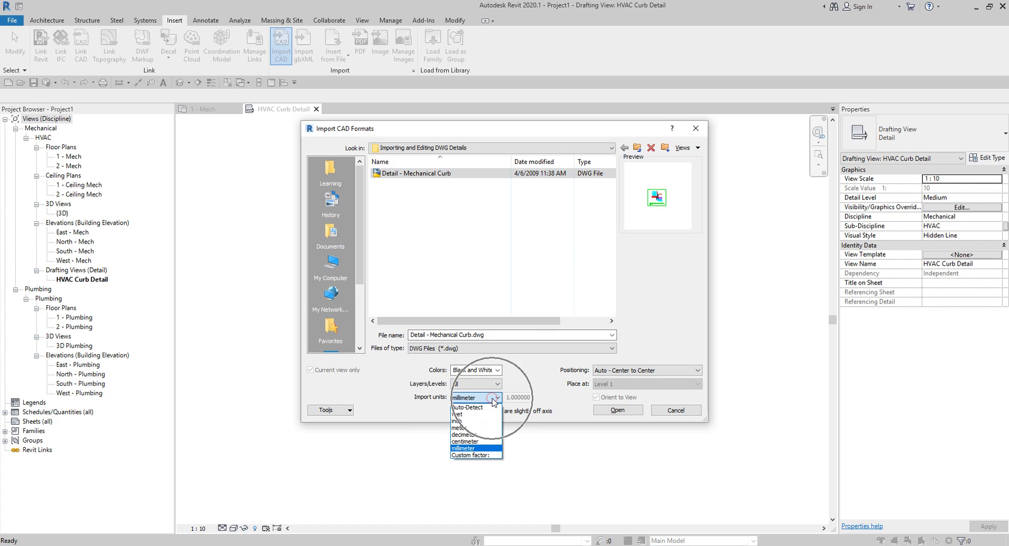
{"action": "left_click", "coordinate": [477, 408]}
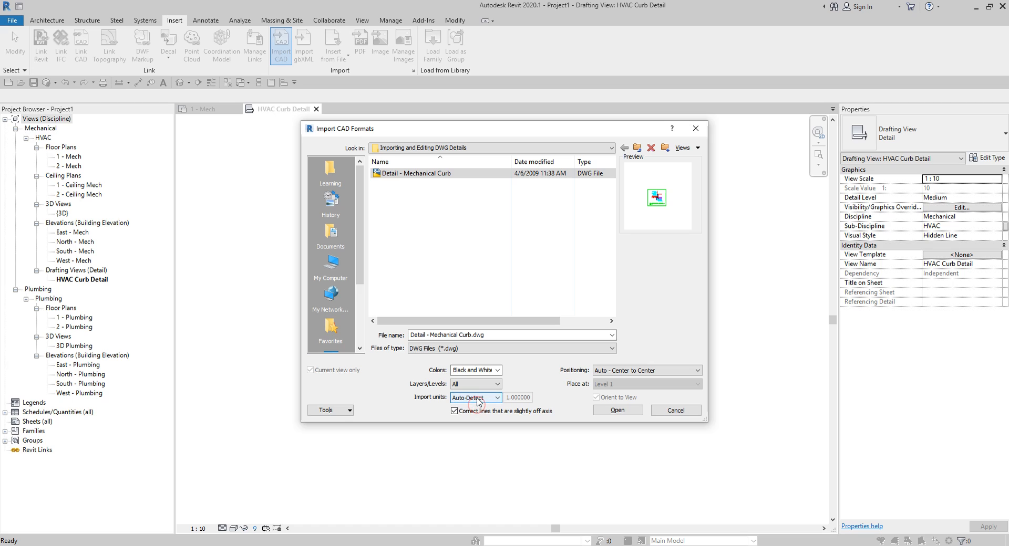
{"action": "left_click", "coordinate": [618, 412]}
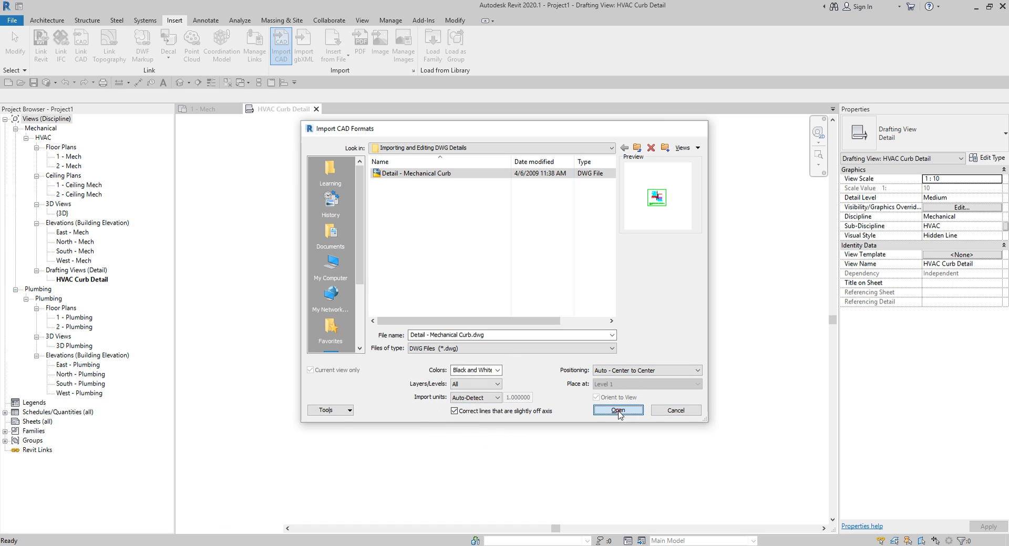
{"action": "right_click", "coordinate": [519, 288]}
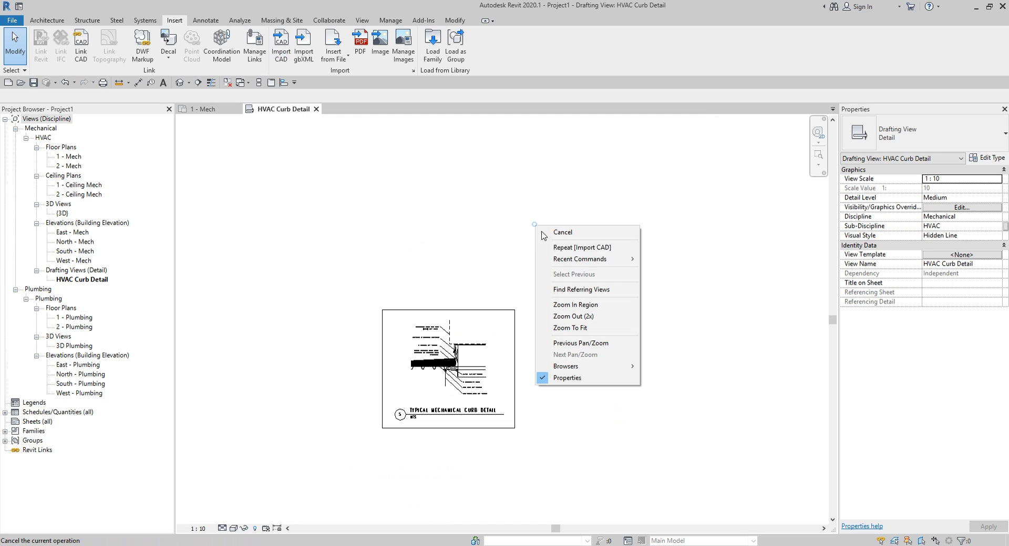
{"action": "left_click", "coordinate": [586, 328]}
Step: Examine the line weights, linetypes and notes of the imported mechanical curb detail up close
{"action": "scroll", "coordinate": [526, 279], "scroll_direction": "up", "scroll_amount": 5}
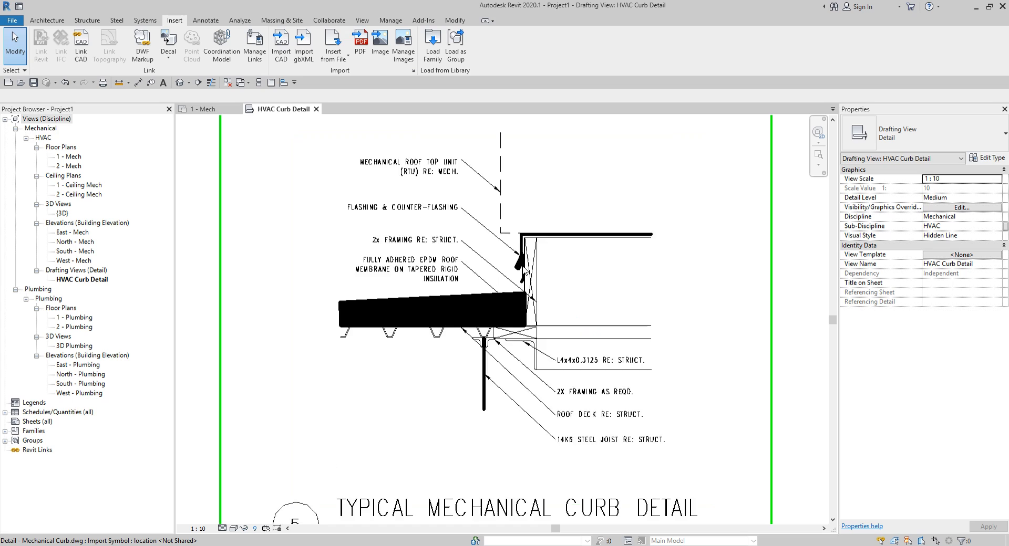
{"action": "scroll", "coordinate": [580, 284], "scroll_direction": "down", "scroll_amount": 2}
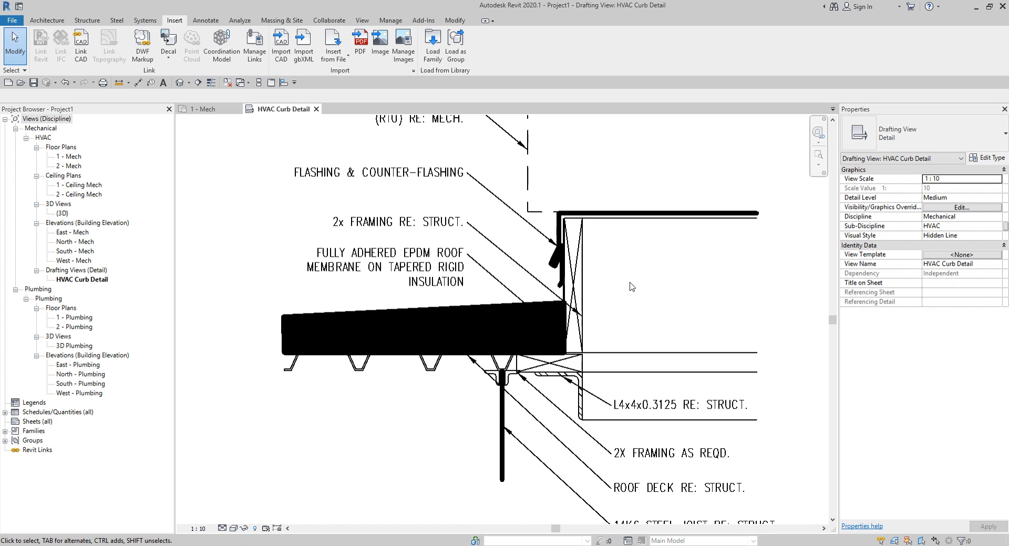
{"action": "key", "text": "z"}
{"action": "key", "text": "f"}
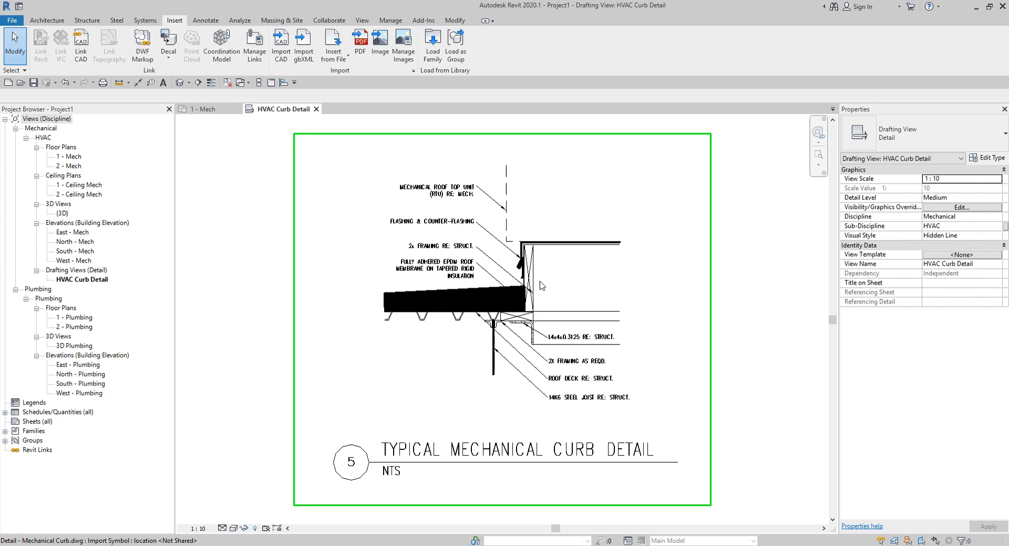
{"action": "scroll", "coordinate": [567, 236], "scroll_direction": "up", "scroll_amount": 2}
{"action": "scroll", "coordinate": [566, 233], "scroll_direction": "up", "scroll_amount": 2}
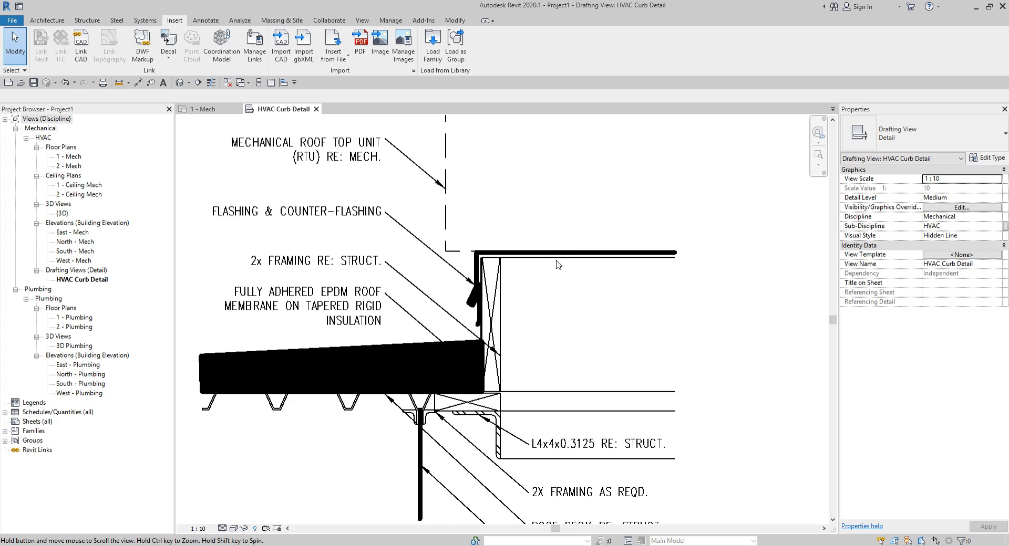
{"action": "middle_click_drag", "start_coordinate": [557, 263], "coordinate": [584, 285]}
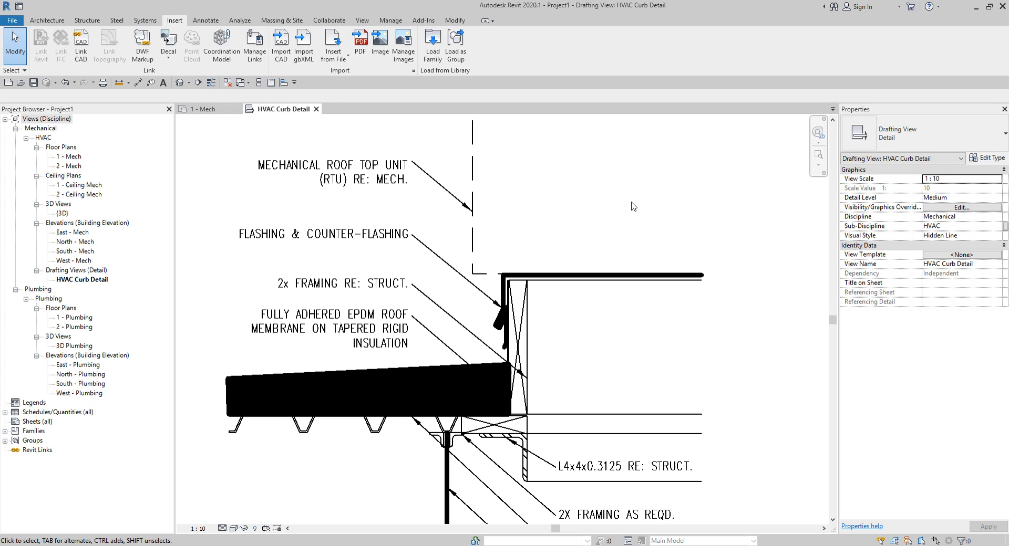
Step: Check the import line weights assigned to the DWG/DXF color numbers, then look over the whole curb detail
{"action": "left_click", "coordinate": [413, 71]}
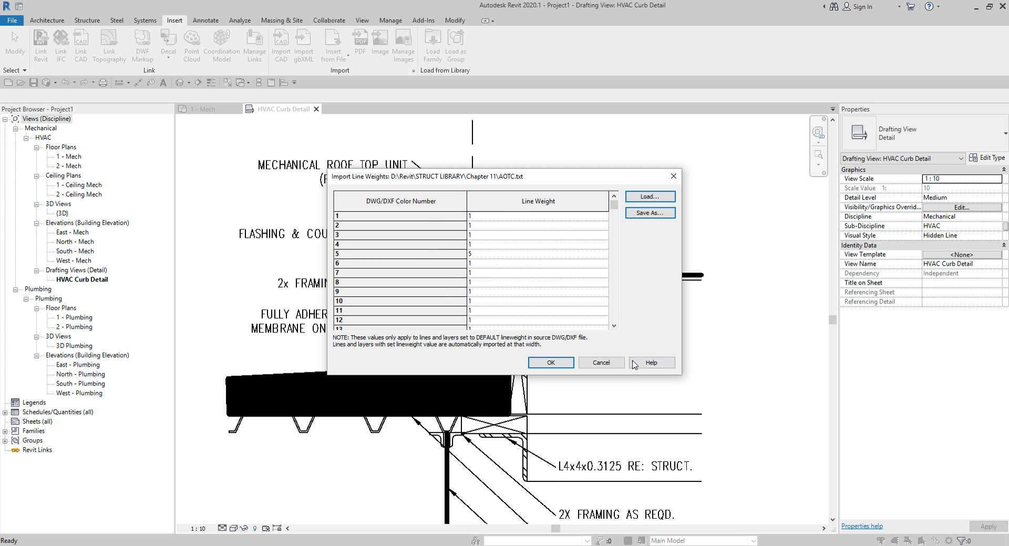
{"action": "left_click", "coordinate": [608, 363]}
{"action": "scroll", "coordinate": [604, 347], "scroll_direction": "down", "scroll_amount": 4}
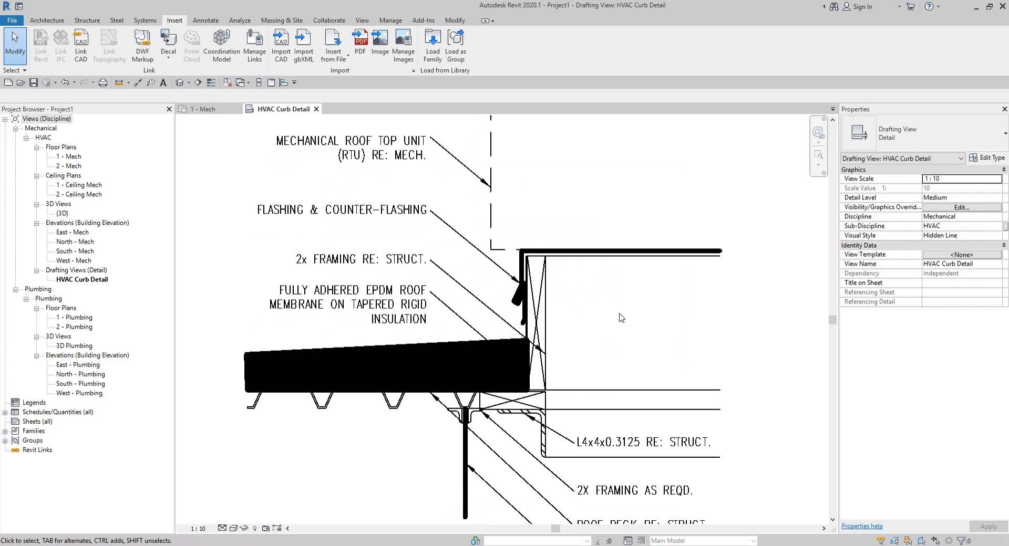
{"action": "mouse_move", "coordinate": [619, 316]}
{"action": "middle_mouse_down"}
{"action": "mouse_move", "coordinate": [627, 326]}
{"action": "mouse_move", "coordinate": [606, 309]}
{"action": "middle_mouse_up"}
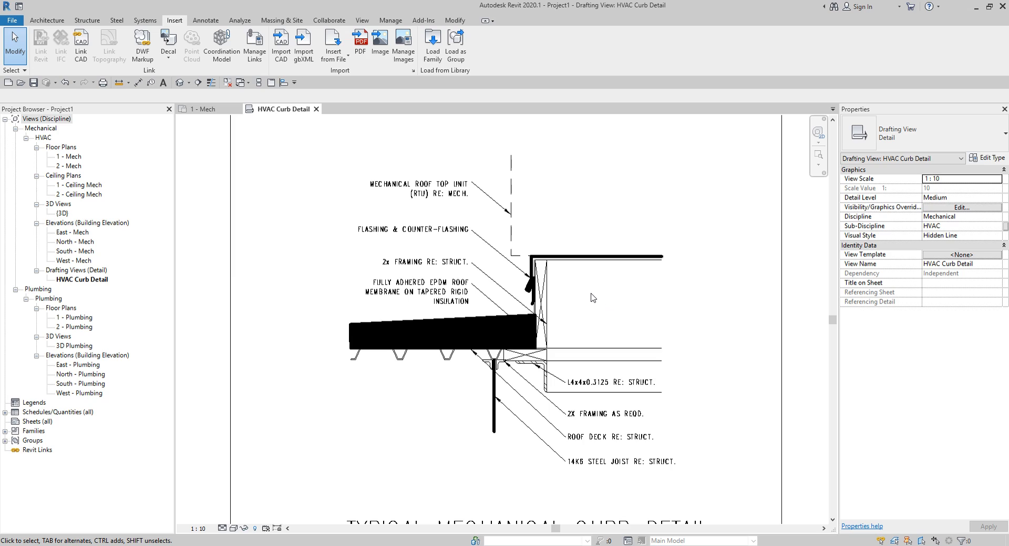
{"action": "scroll", "coordinate": [592, 298], "scroll_direction": "up", "scroll_amount": 1}
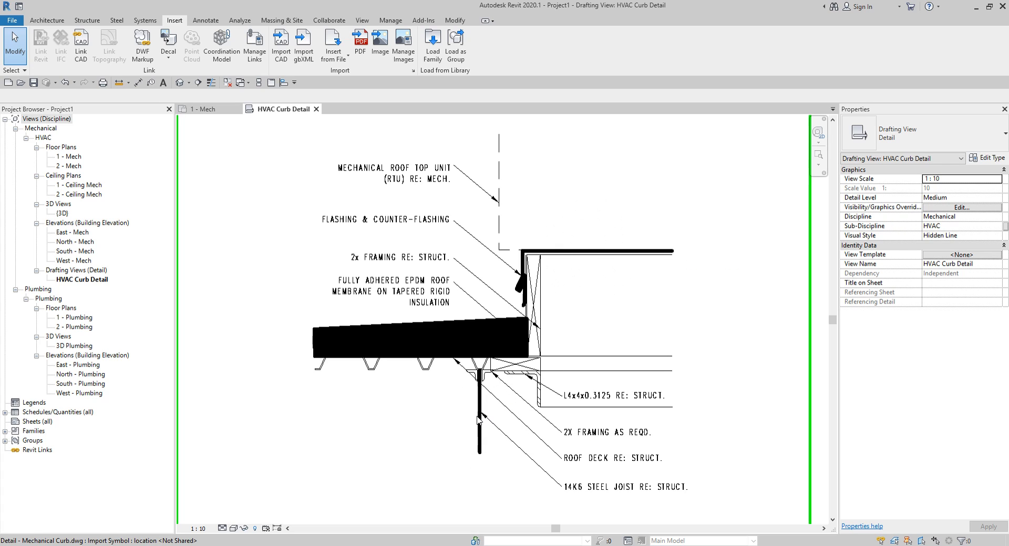
{"action": "scroll", "coordinate": [478, 419], "scroll_direction": "down", "scroll_amount": 2}
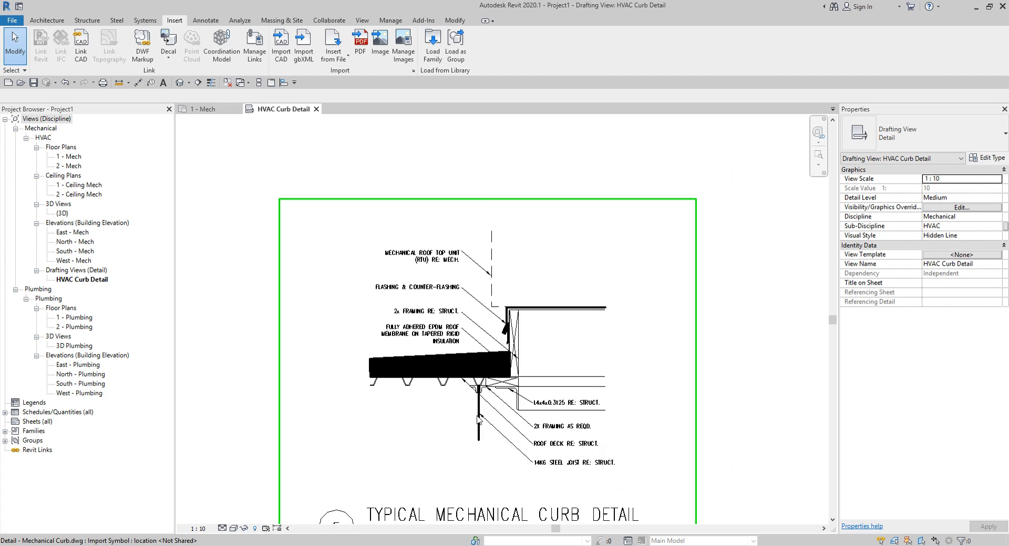
{"action": "middle_click_drag", "start_coordinate": [495, 414], "coordinate": [493, 370]}
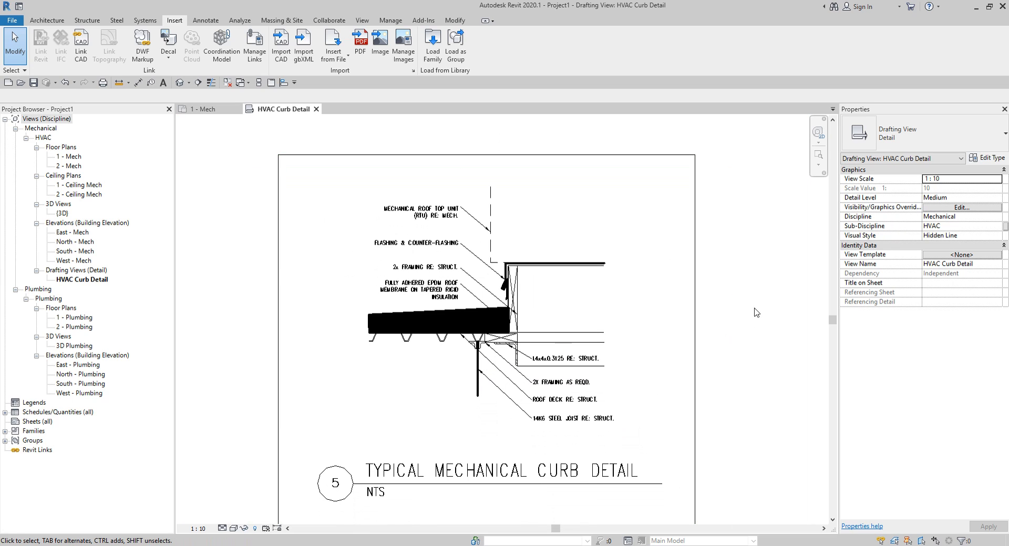
Step: Inspect the properties of the imported Detail - Mechanical Curb.dwg symbol and clear the selection
{"action": "left_click", "coordinate": [694, 265]}
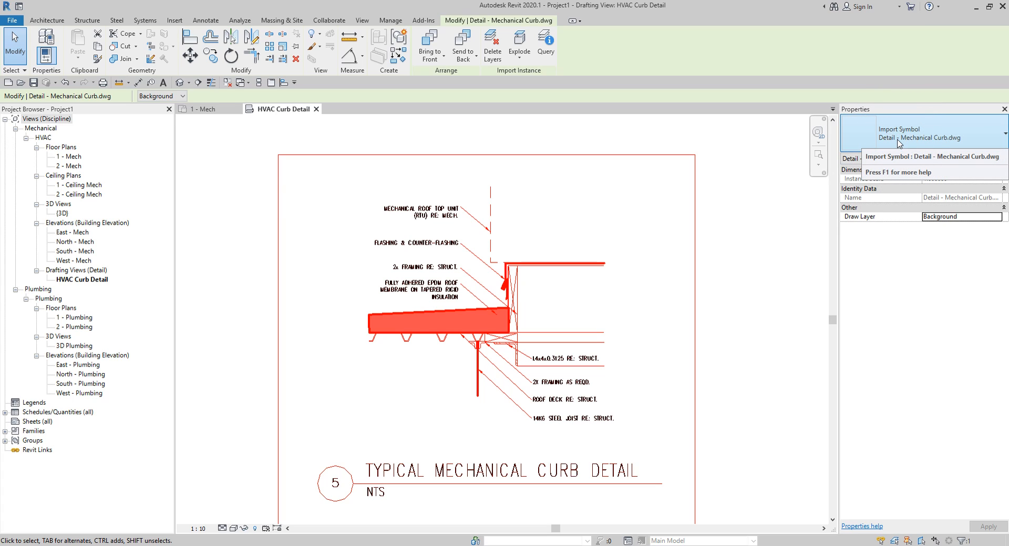
{"action": "left_click", "coordinate": [739, 303]}
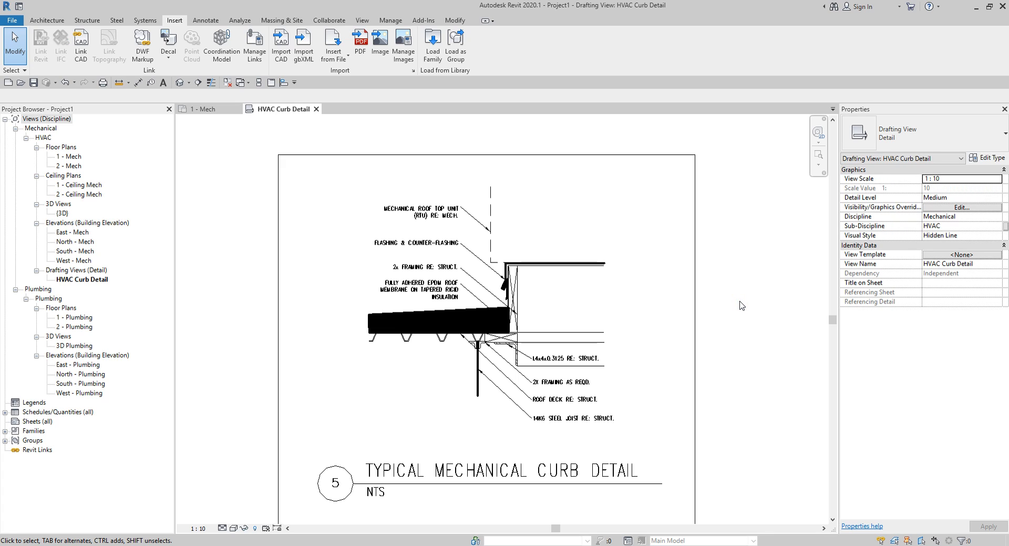
{"action": "middle_click_drag", "start_coordinate": [738, 283], "coordinate": [754, 261]}
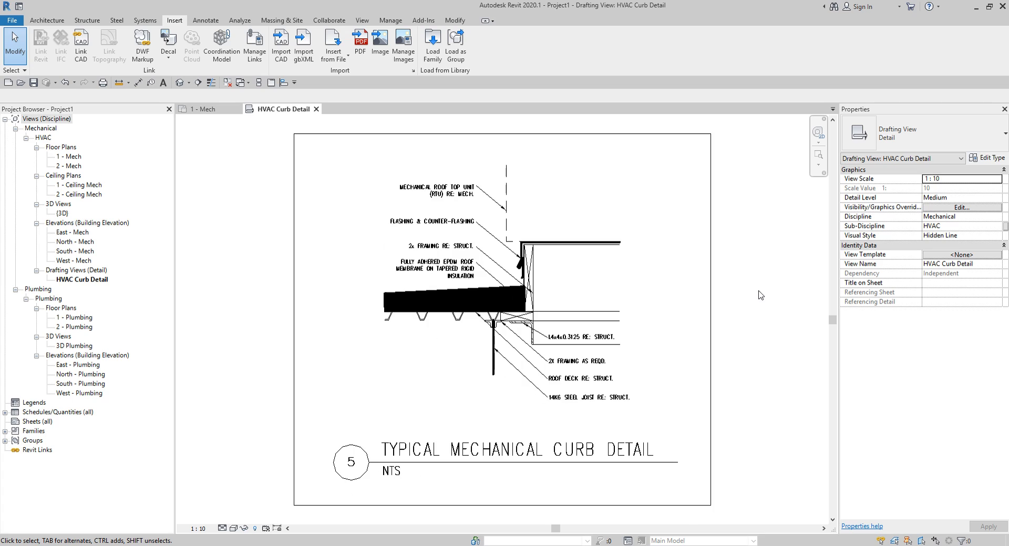
{"action": "left_click", "coordinate": [709, 292]}
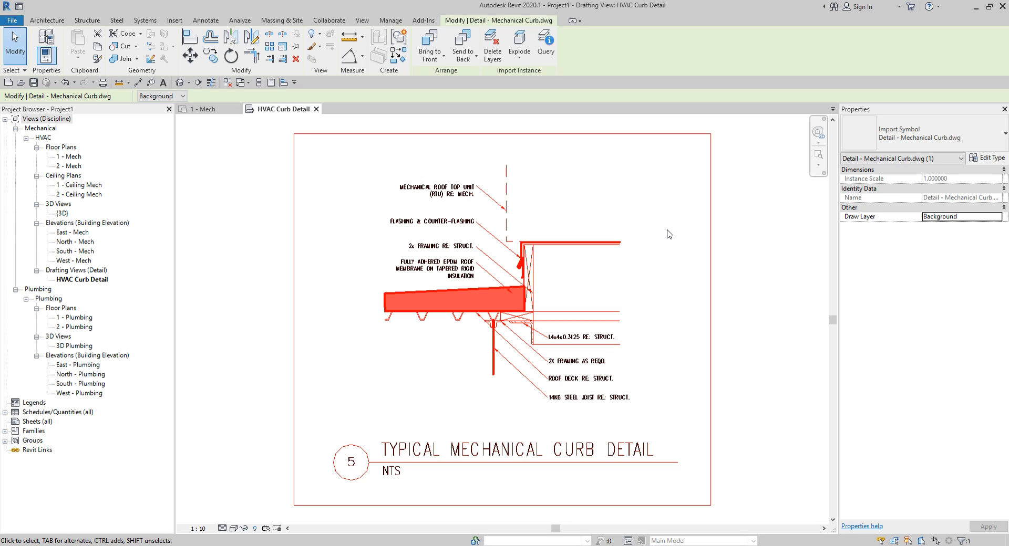
{"action": "left_click", "coordinate": [768, 233]}
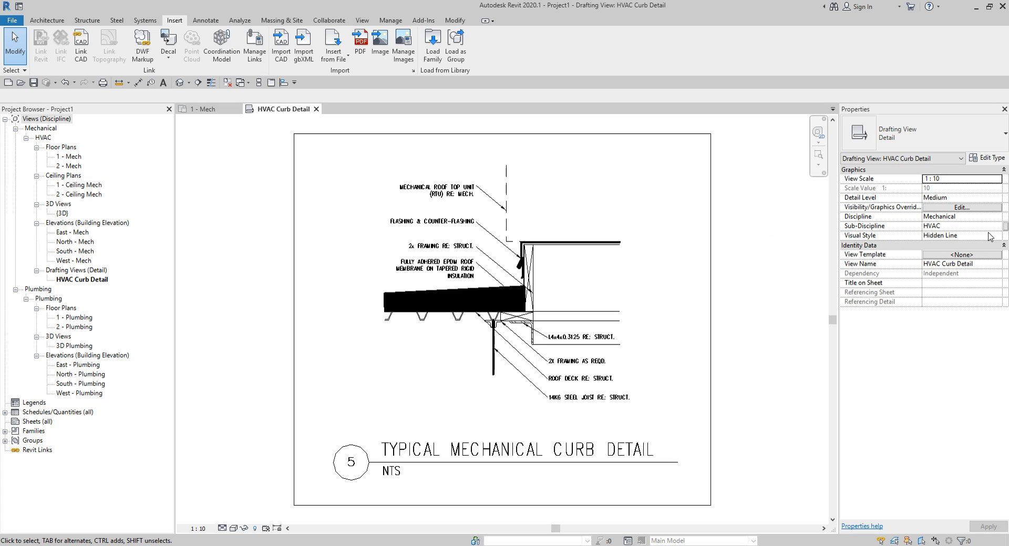
Step: Review the imported layers of Detail - Mechanical Curb.dwg in the view's Visibility/Graphic Overrides, then close them
{"action": "left_click", "coordinate": [969, 210]}
{"action": "left_click", "coordinate": [970, 211]}
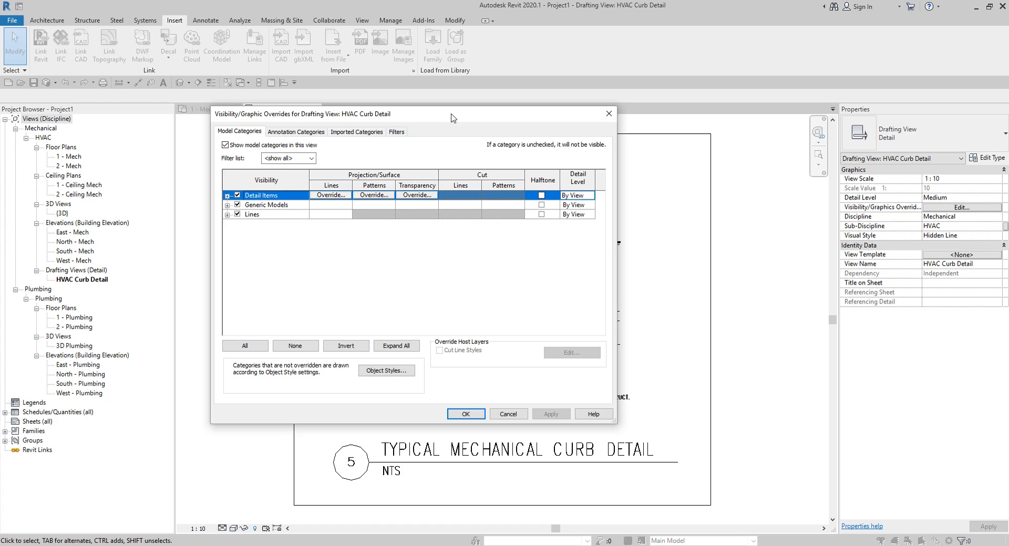
{"action": "left_click_drag", "start_coordinate": [453, 118], "coordinate": [522, 123]}
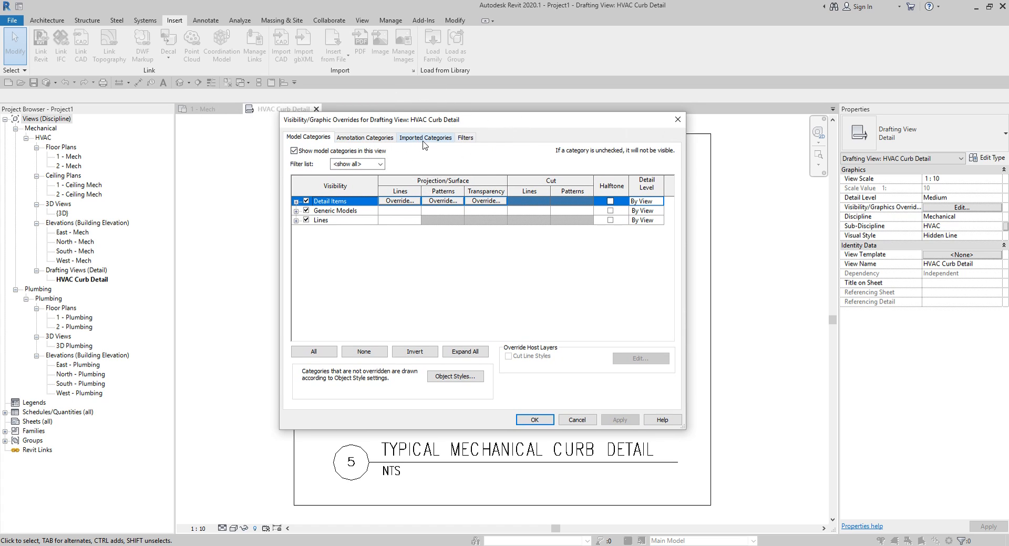
{"action": "left_click", "coordinate": [423, 138]}
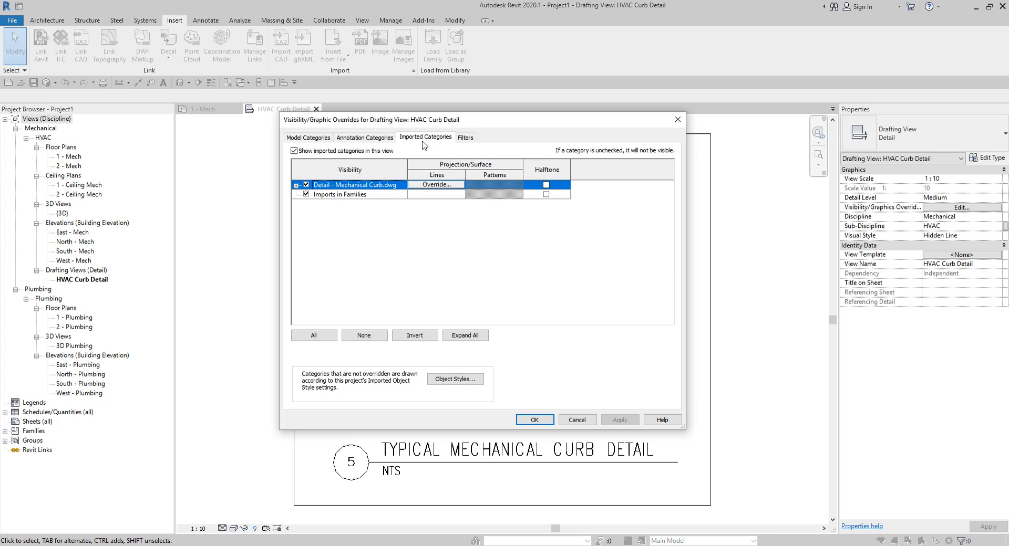
{"action": "left_click", "coordinate": [296, 185]}
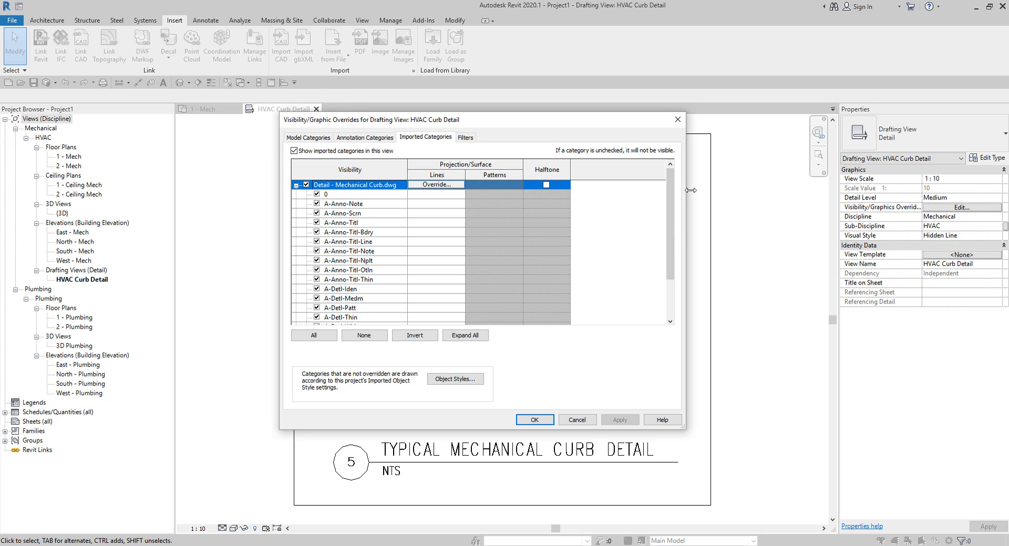
{"action": "left_click", "coordinate": [681, 122]}
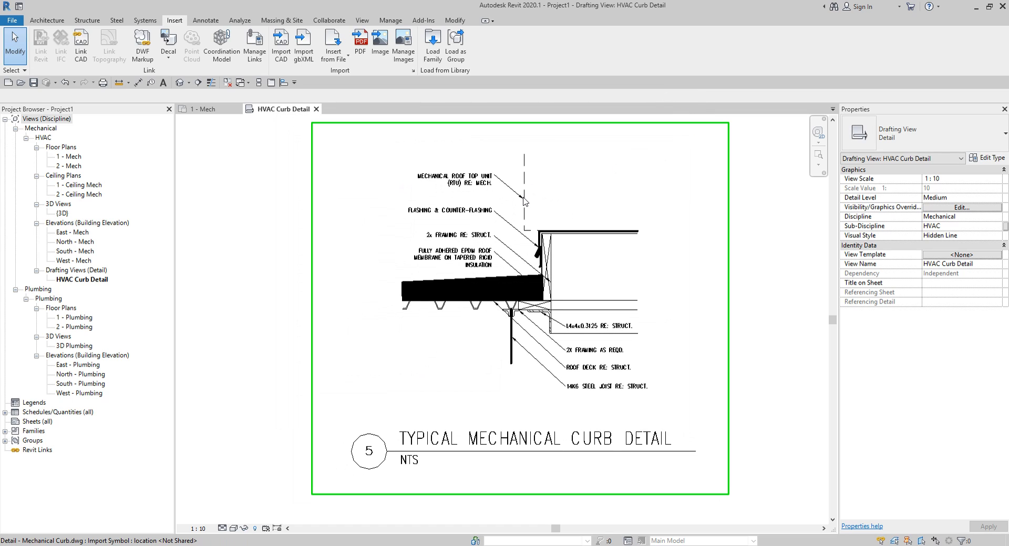
Step: Query the thick flashing line on top of the curb in the imported detail and read its type, layer and style
{"action": "left_click", "coordinate": [524, 199]}
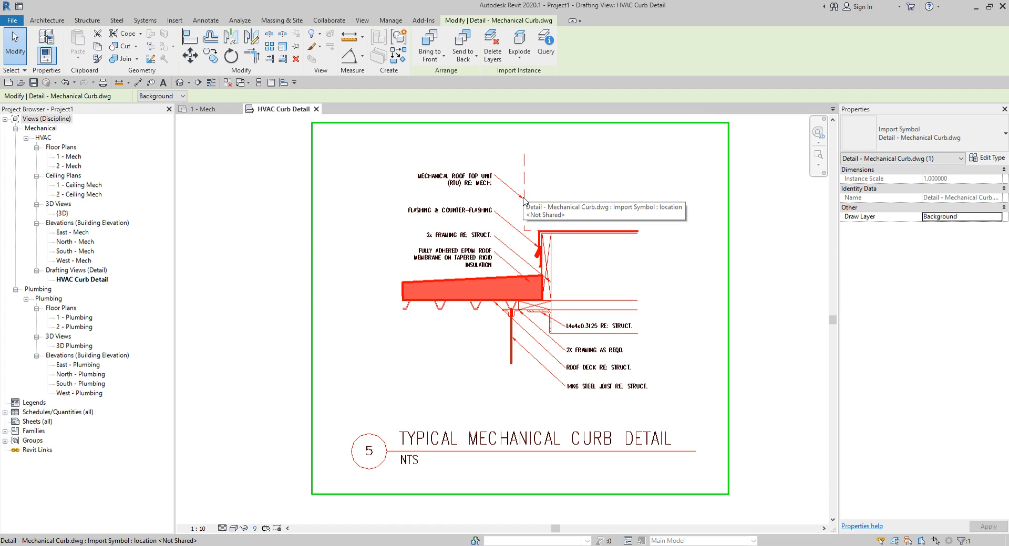
{"action": "left_click", "coordinate": [546, 49]}
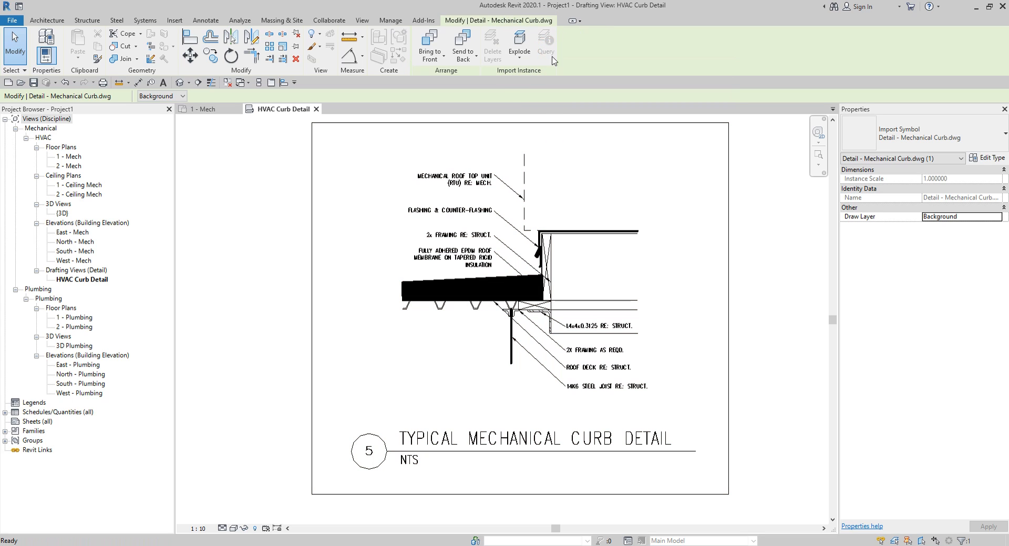
{"action": "scroll", "coordinate": [561, 178], "scroll_direction": "up", "scroll_amount": 2}
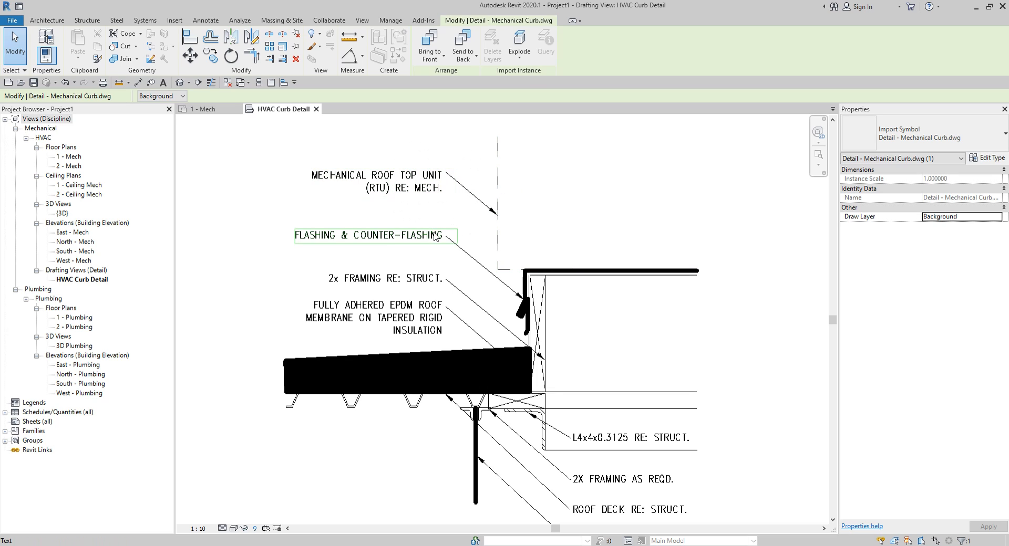
{"action": "key", "text": "ctrl"}
{"action": "key", "text": "ctrl"}
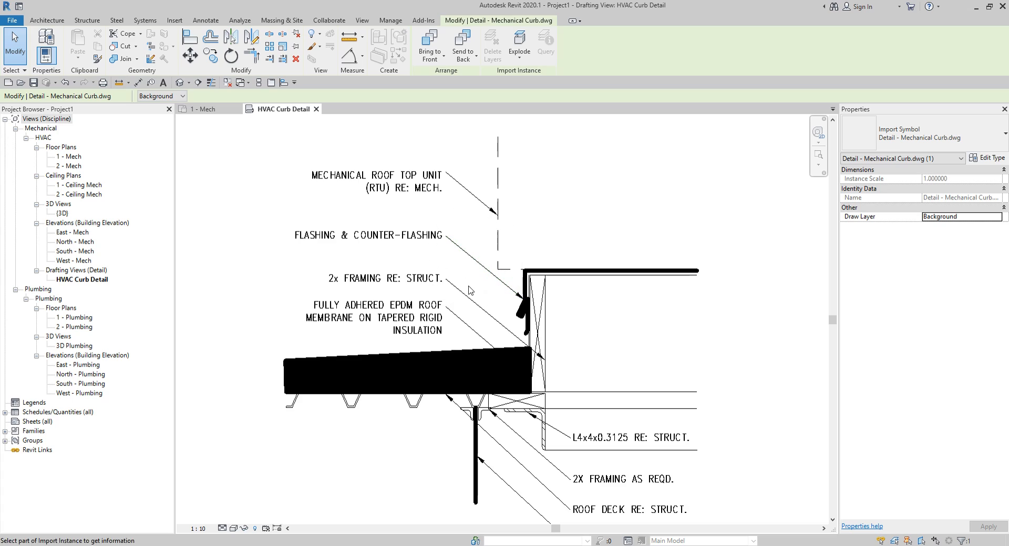
{"action": "key", "text": "ctrl"}
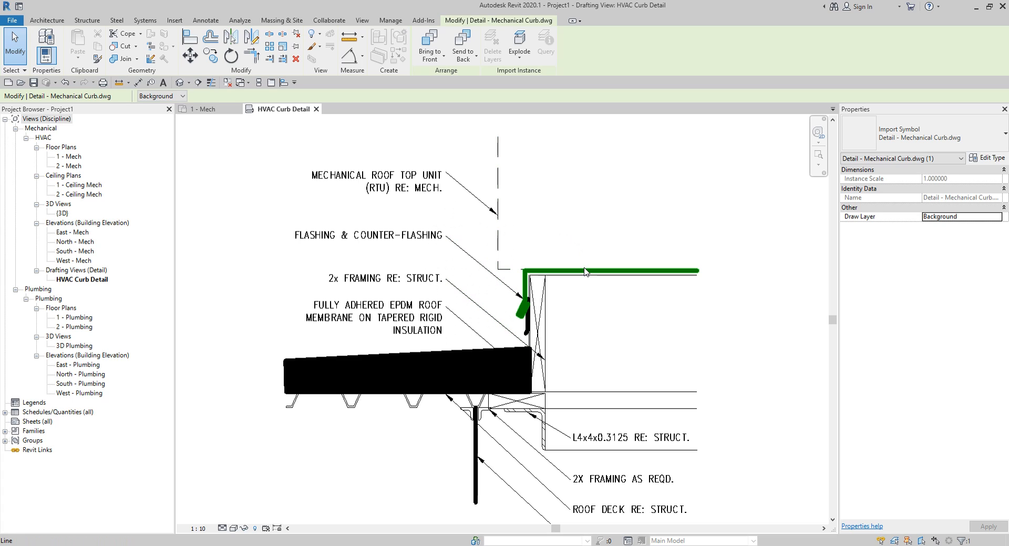
{"action": "key", "text": "ctrl"}
{"action": "key", "text": "ctrl"}
{"action": "left_click", "coordinate": [584, 272]}
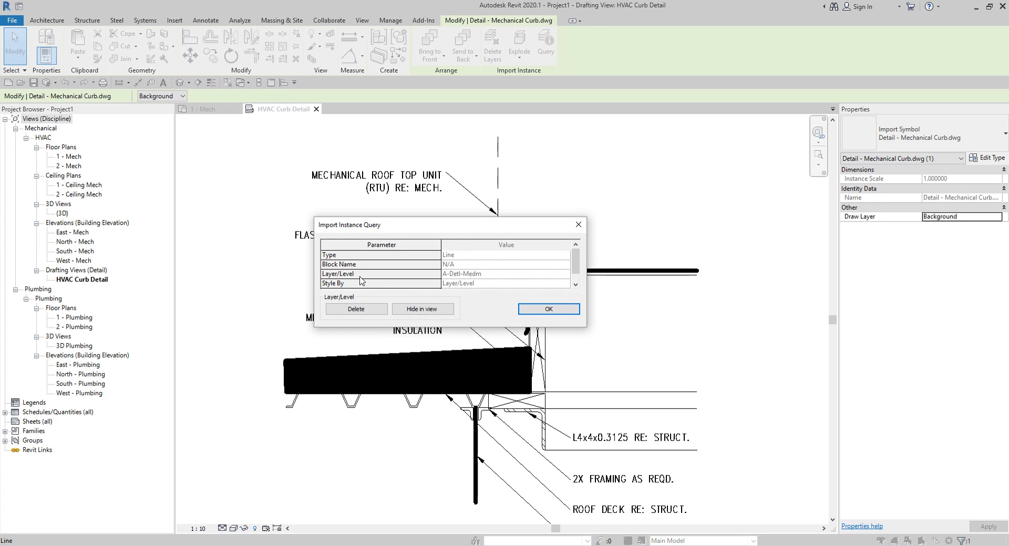
{"action": "key", "text": "ctrl"}
{"action": "key", "text": "ctrl"}
{"action": "key", "text": "ctrl"}
{"action": "scroll", "coordinate": [576, 264], "scroll_direction": "down", "scroll_amount": 1}
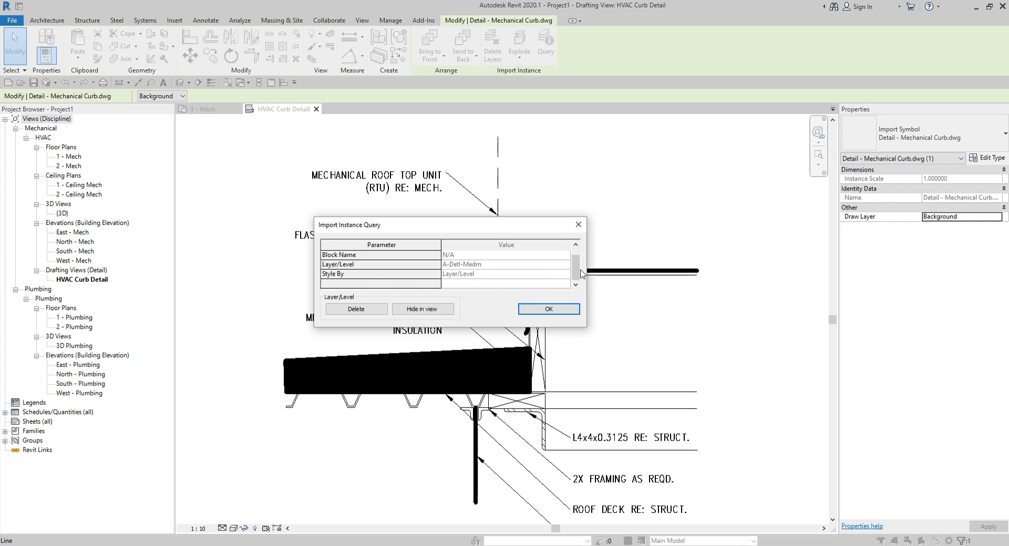
{"action": "left_click_drag", "start_coordinate": [582, 273], "coordinate": [527, 269]}
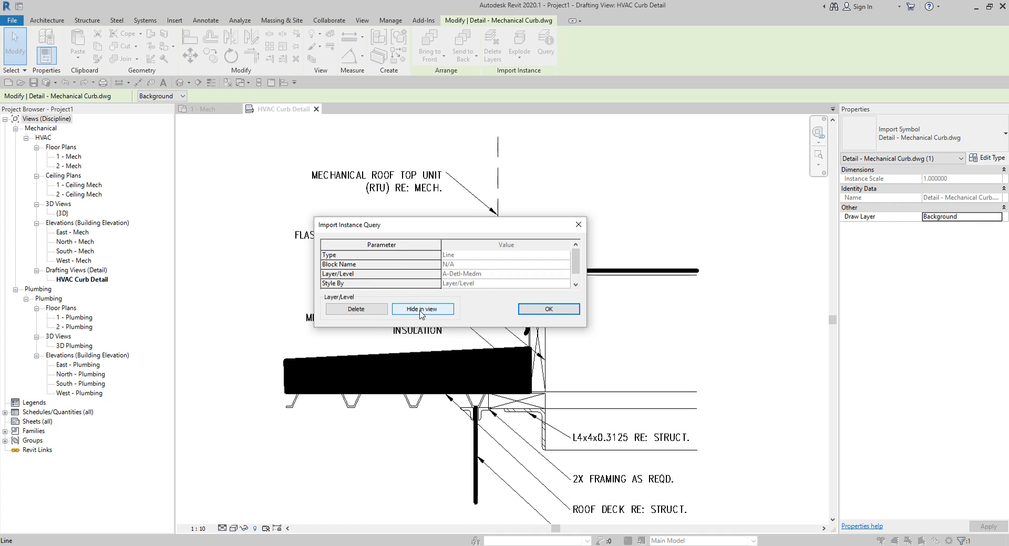
Step: Hide the queried flashing line's layer in the view and end the query
{"action": "left_click_drag", "start_coordinate": [442, 229], "coordinate": [292, 135]}
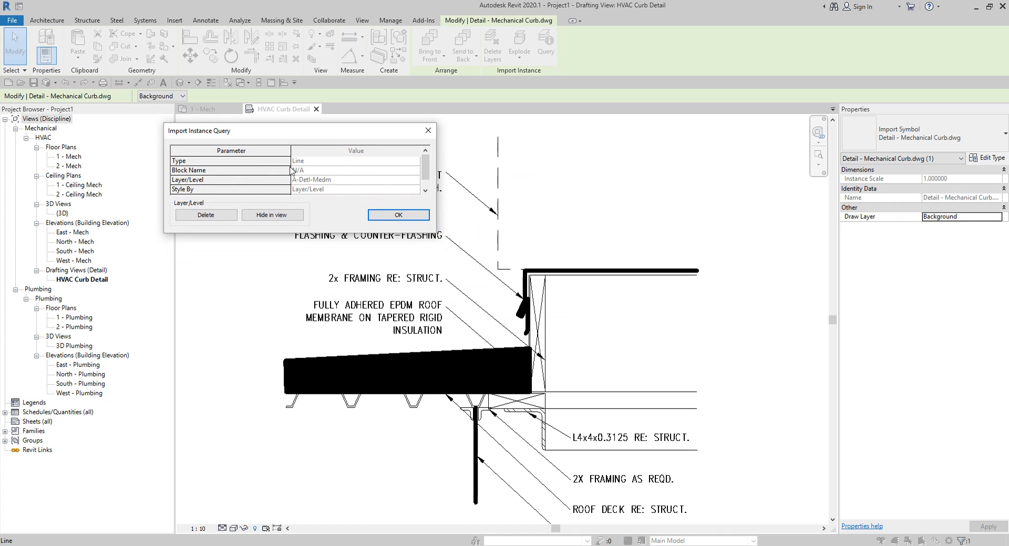
{"action": "left_click", "coordinate": [280, 217]}
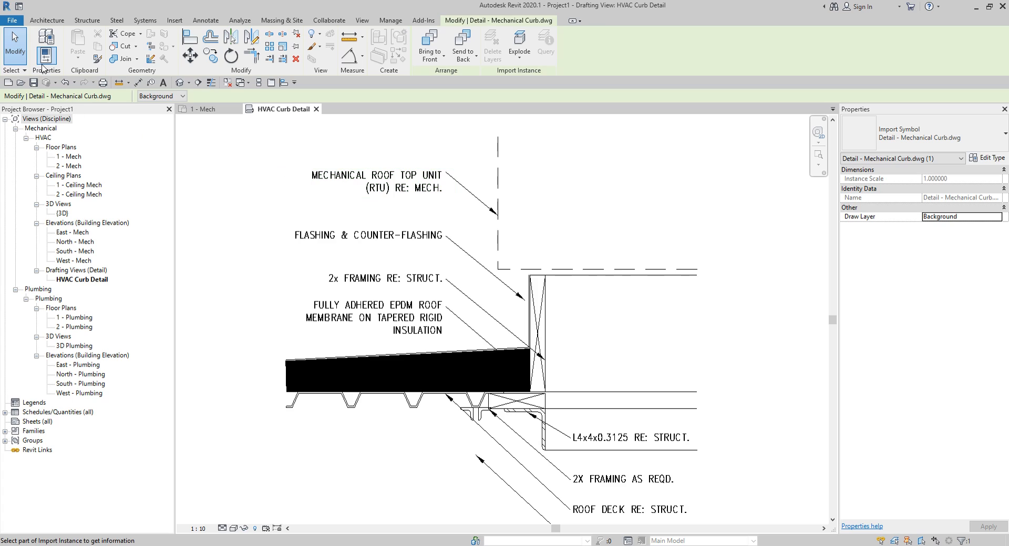
{"action": "left_click", "coordinate": [14, 46]}
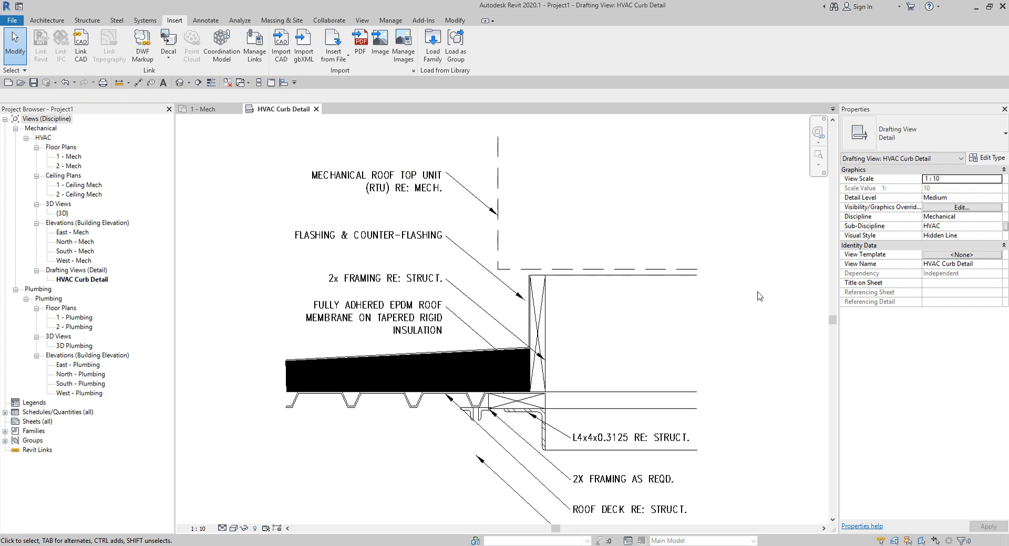
Step: Turn the A-Detl-Medm layer of Detail - Mechanical Curb.dwg back on in the view's imported category overrides
{"action": "left_click", "coordinate": [960, 208]}
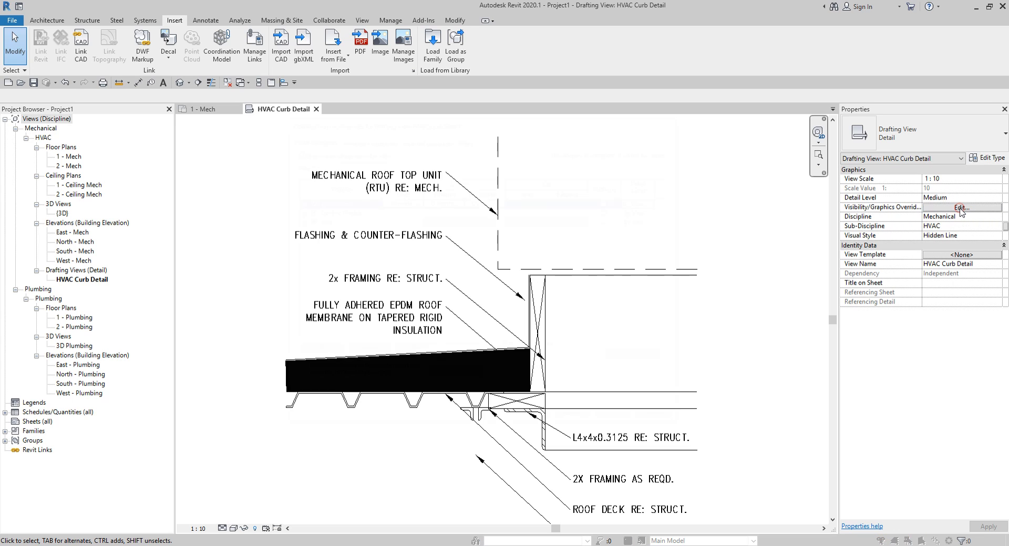
{"action": "left_click", "coordinate": [424, 137]}
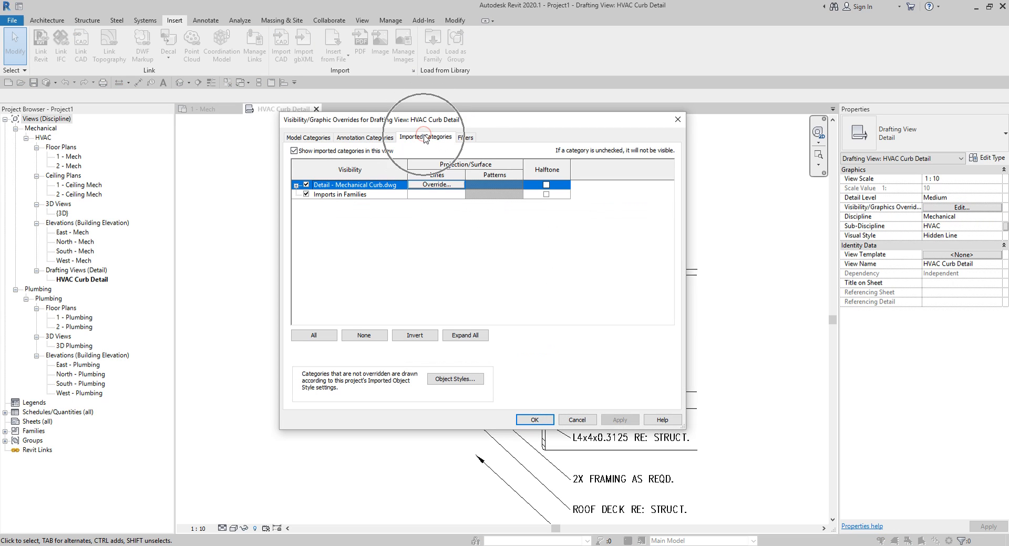
{"action": "left_click", "coordinate": [295, 187]}
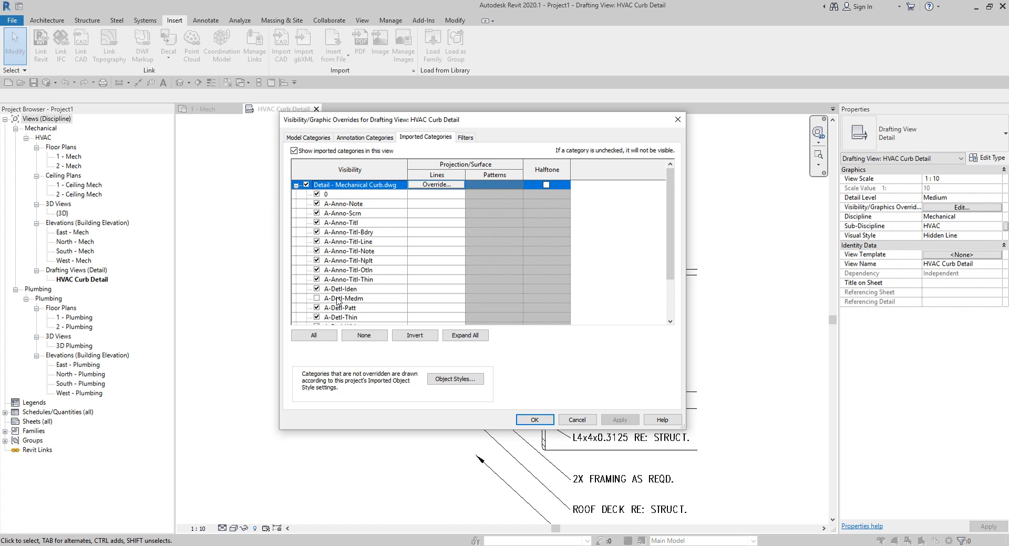
{"action": "left_click", "coordinate": [336, 300]}
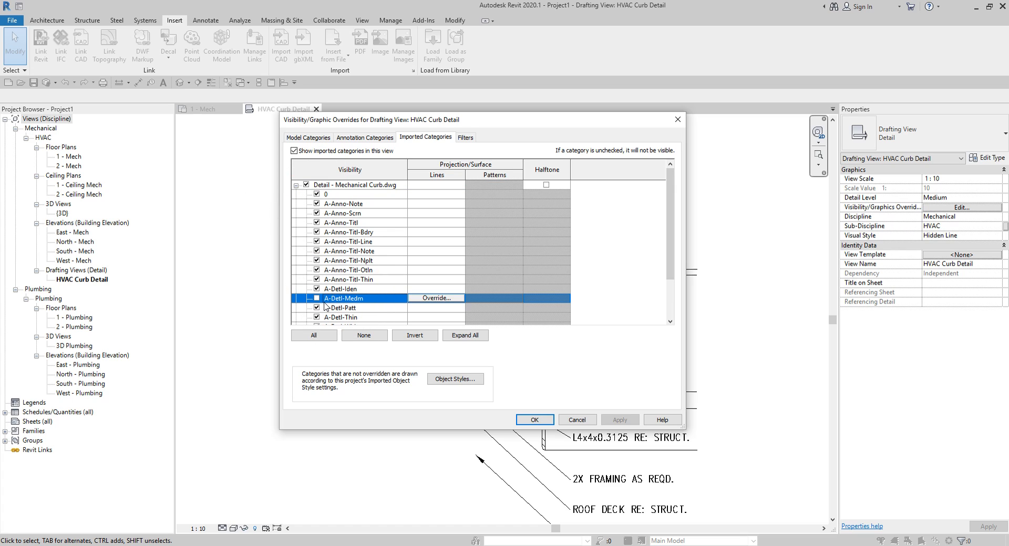
{"action": "left_click", "coordinate": [316, 299]}
{"action": "left_click", "coordinate": [316, 299]}
{"action": "left_click", "coordinate": [529, 421]}
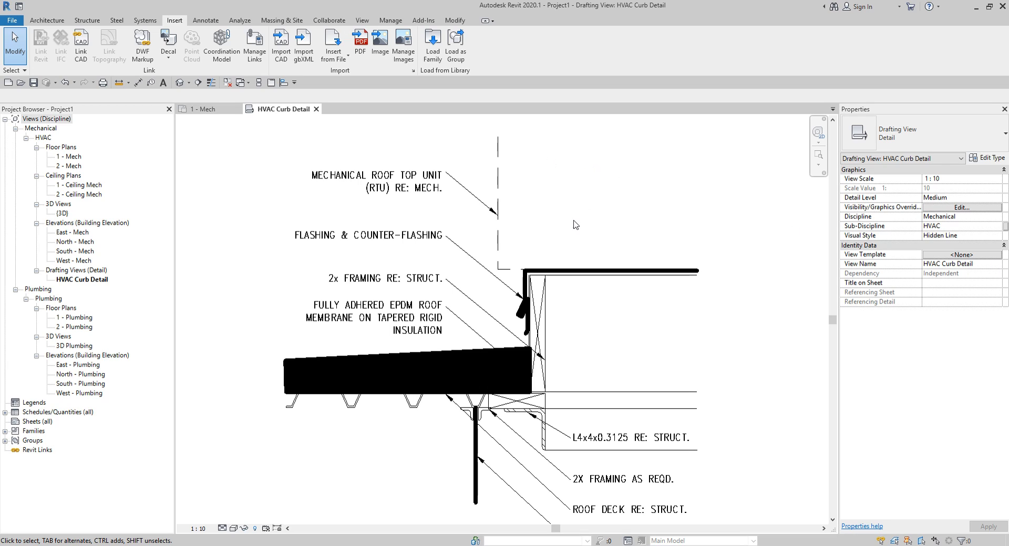
Step: Select the imported Detail - Mechanical Curb.dwg and review its Partial Explode and Full Explode options
{"action": "scroll", "coordinate": [536, 273], "scroll_direction": "down", "scroll_amount": 3}
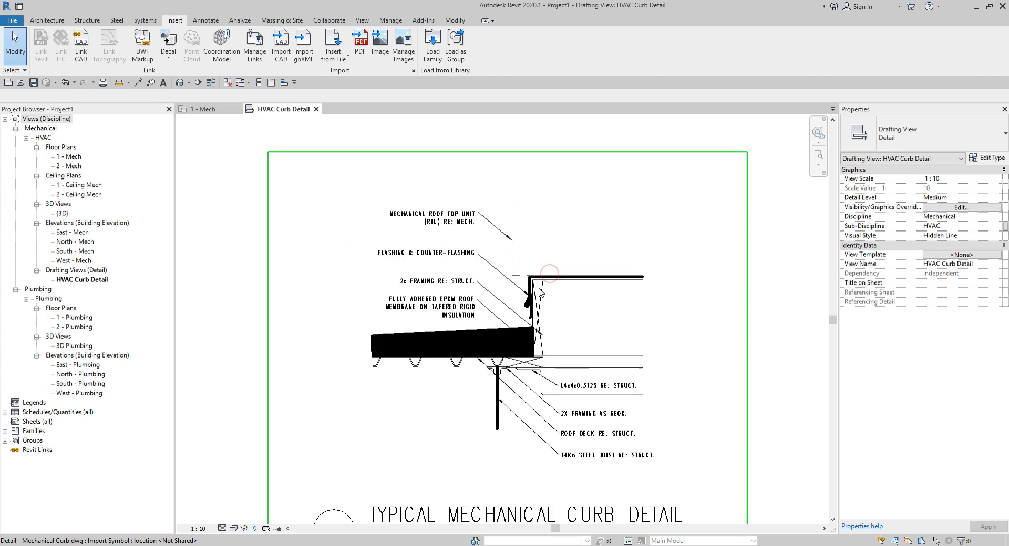
{"action": "left_click", "coordinate": [523, 275]}
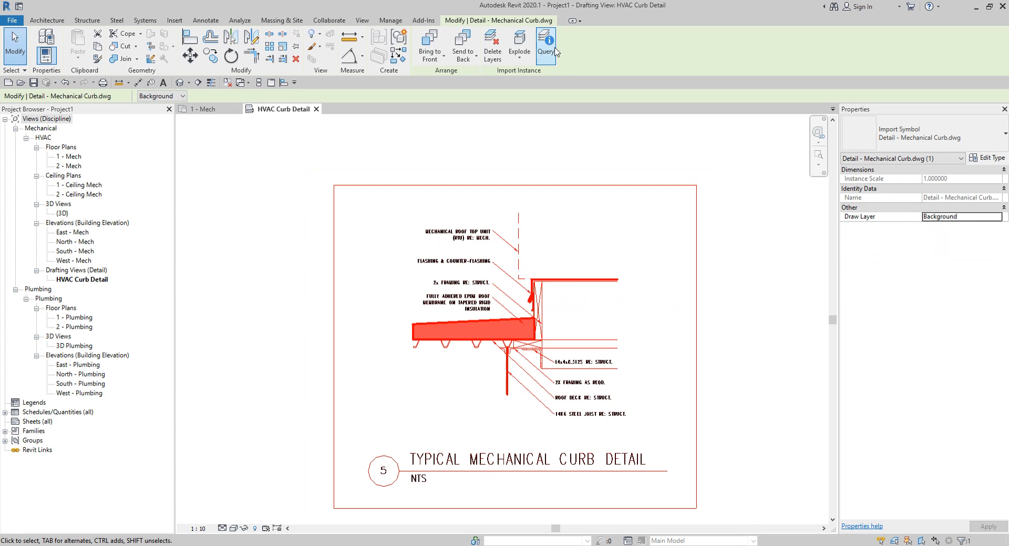
{"action": "left_click", "coordinate": [528, 62]}
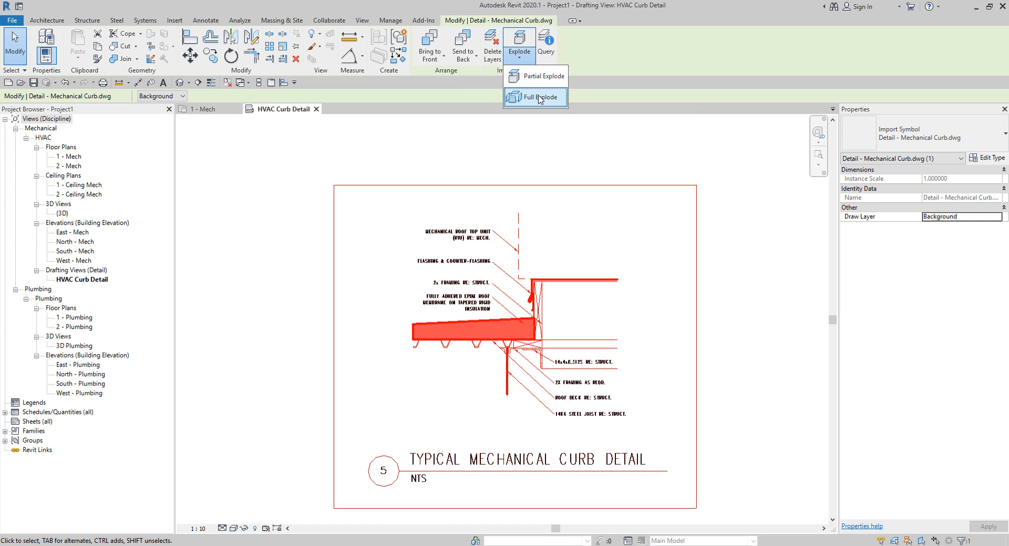
{"action": "key", "text": "Escape"}
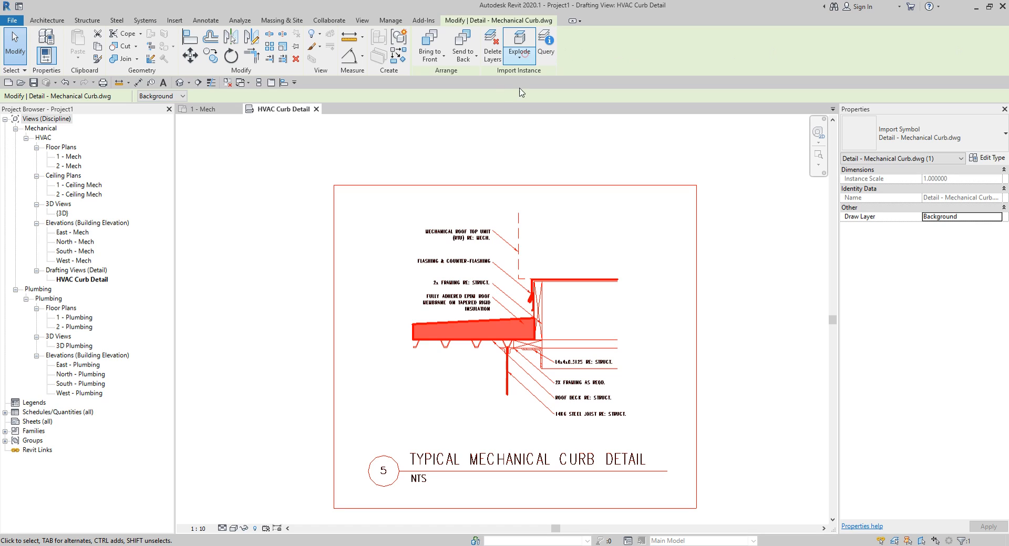
{"action": "left_click", "coordinate": [519, 52]}
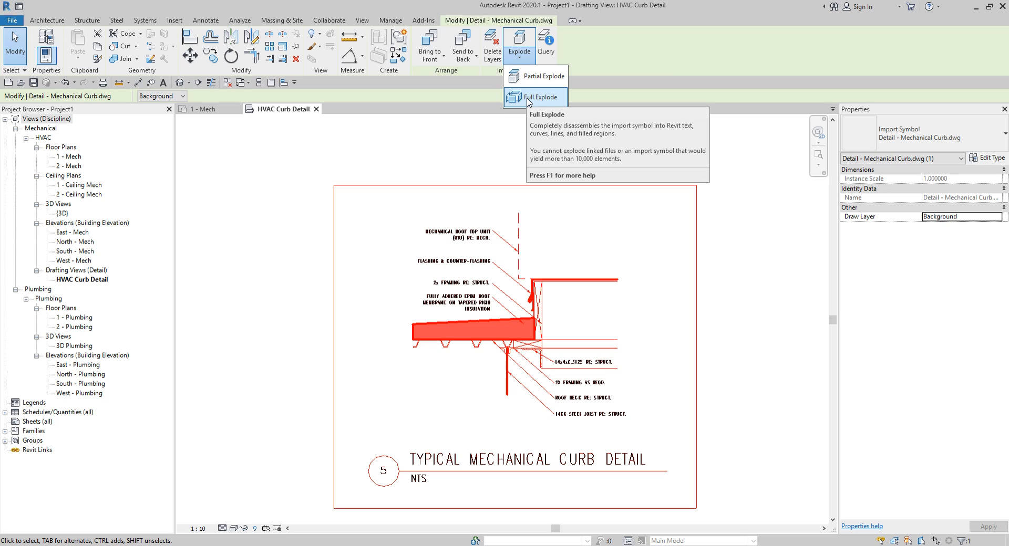
{"action": "left_click", "coordinate": [528, 99]}
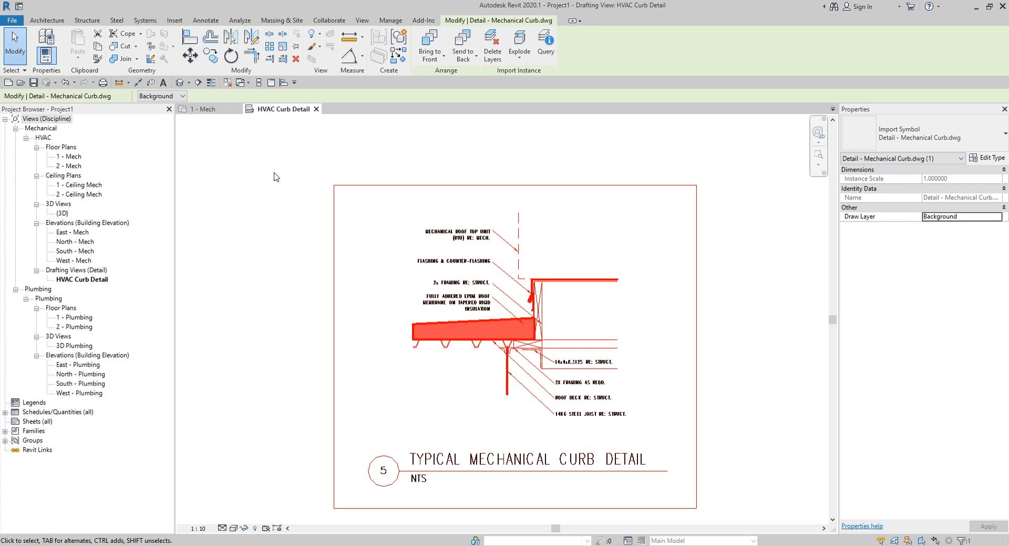
Step: Delete layers 0 and Defpoints from the imported mechanical curb detail, then deselect it
{"action": "middle_click_drag", "start_coordinate": [565, 246], "coordinate": [540, 203]}
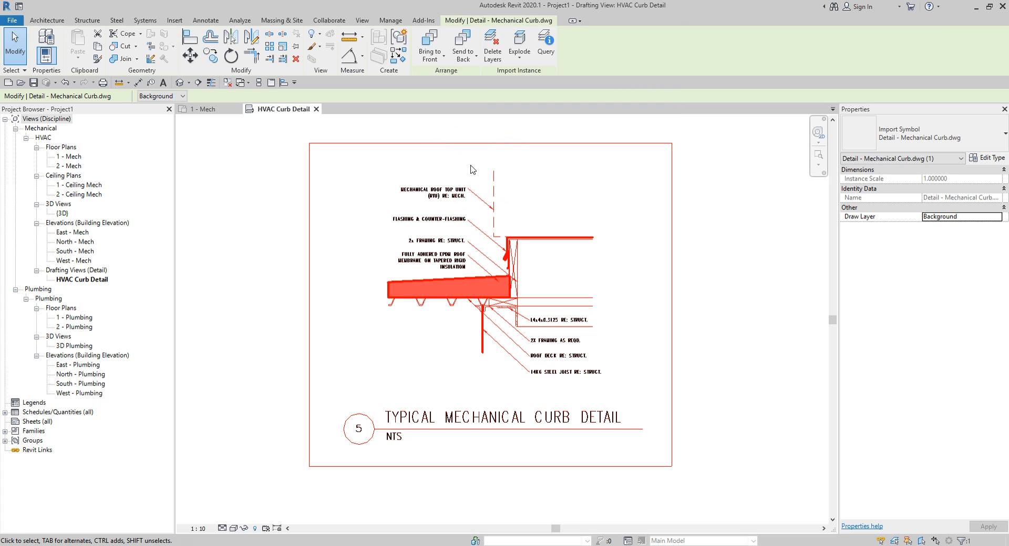
{"action": "left_click", "coordinate": [493, 52]}
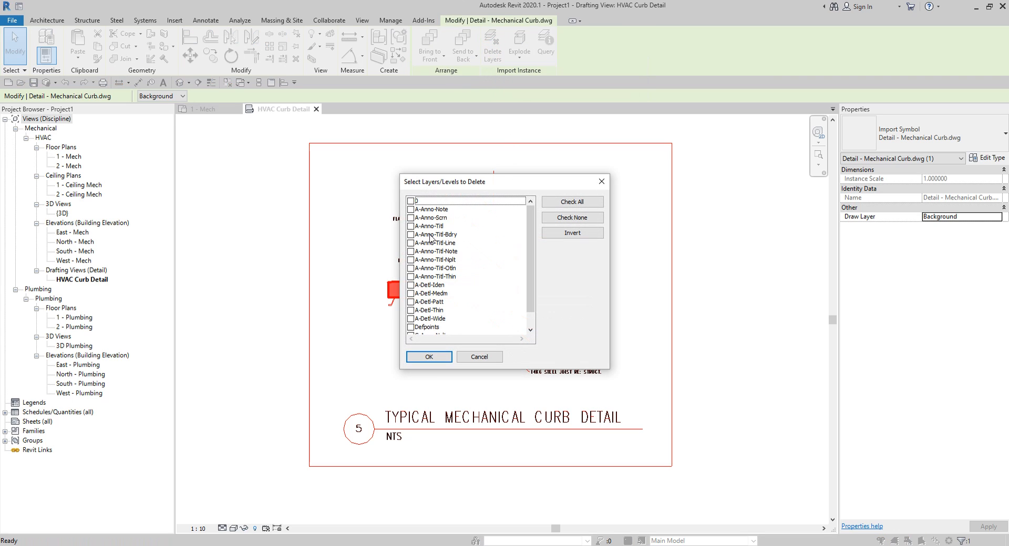
{"action": "left_click", "coordinate": [411, 202]}
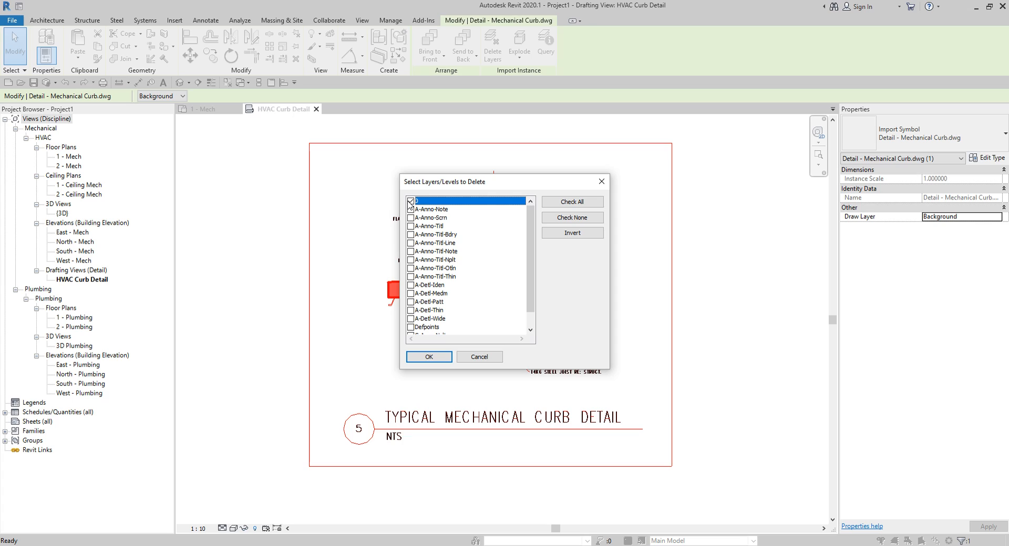
{"action": "scroll", "coordinate": [415, 308], "scroll_direction": "down", "scroll_amount": 1}
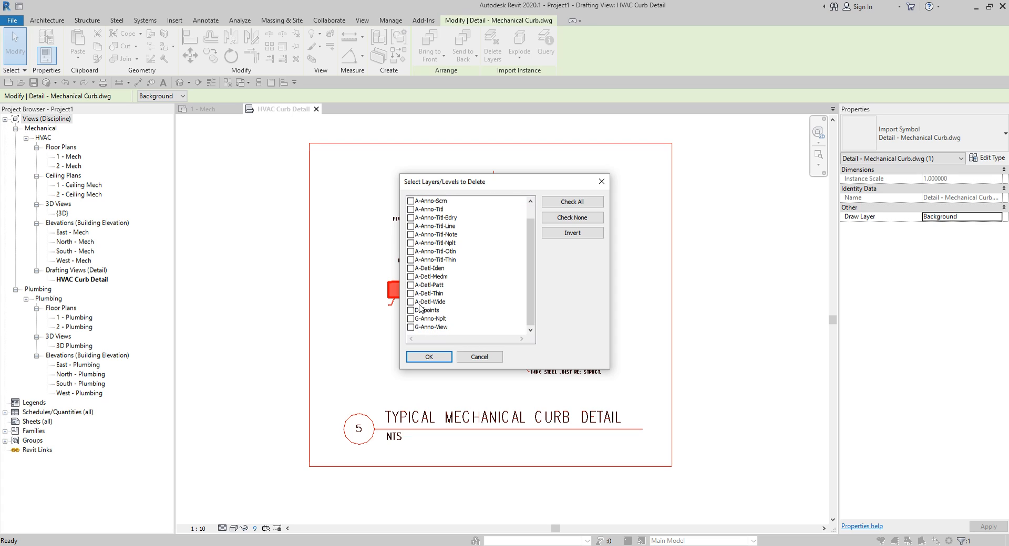
{"action": "left_click", "coordinate": [411, 310]}
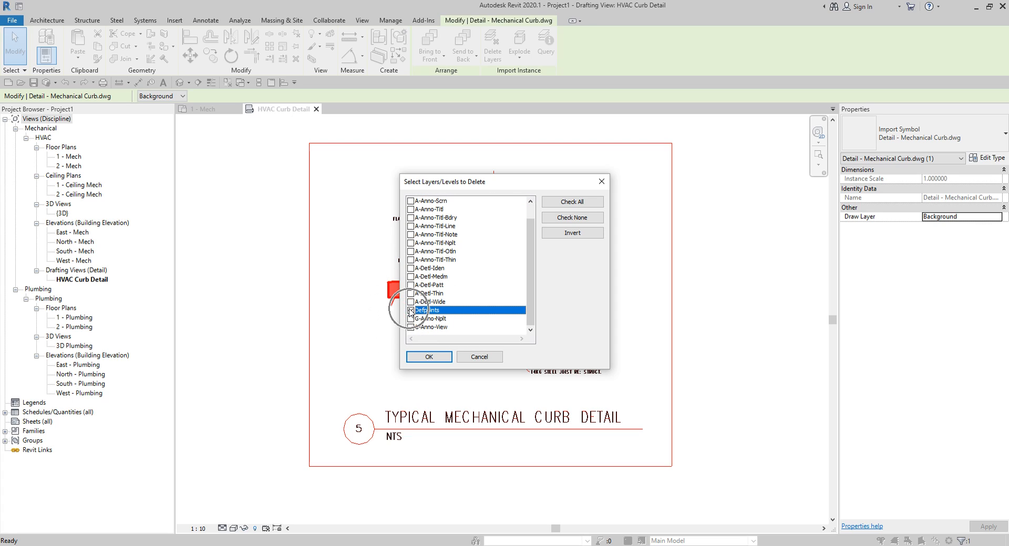
{"action": "scroll", "coordinate": [417, 303], "scroll_direction": "up", "scroll_amount": 1}
{"action": "scroll", "coordinate": [418, 302], "scroll_direction": "up", "scroll_amount": 1}
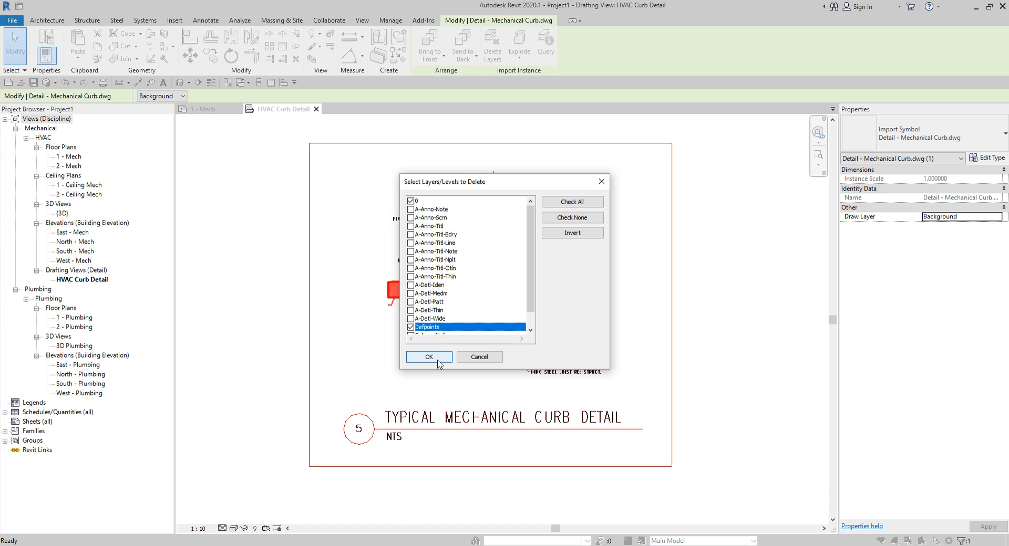
{"action": "left_click", "coordinate": [437, 360]}
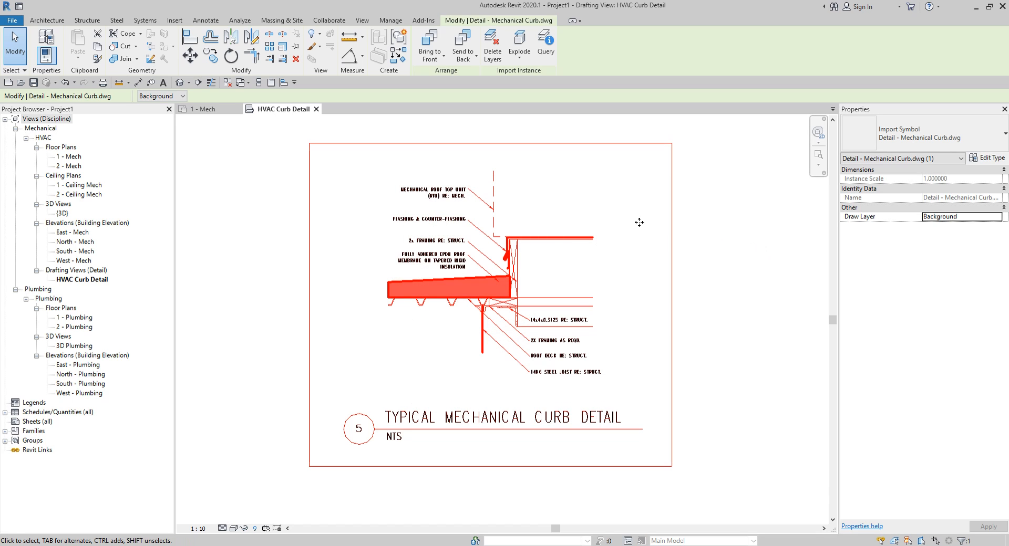
{"action": "left_click", "coordinate": [709, 280]}
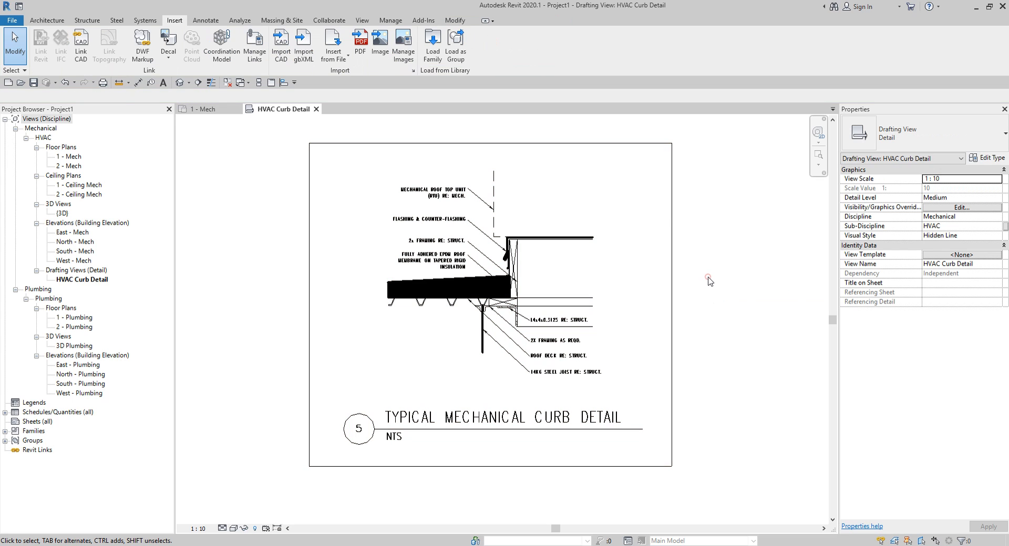
Step: Check the remaining layers of Detail - Mechanical Curb.dwg in the view's imported category overrides and turn off A-Detl-Iden
{"action": "left_click", "coordinate": [945, 209]}
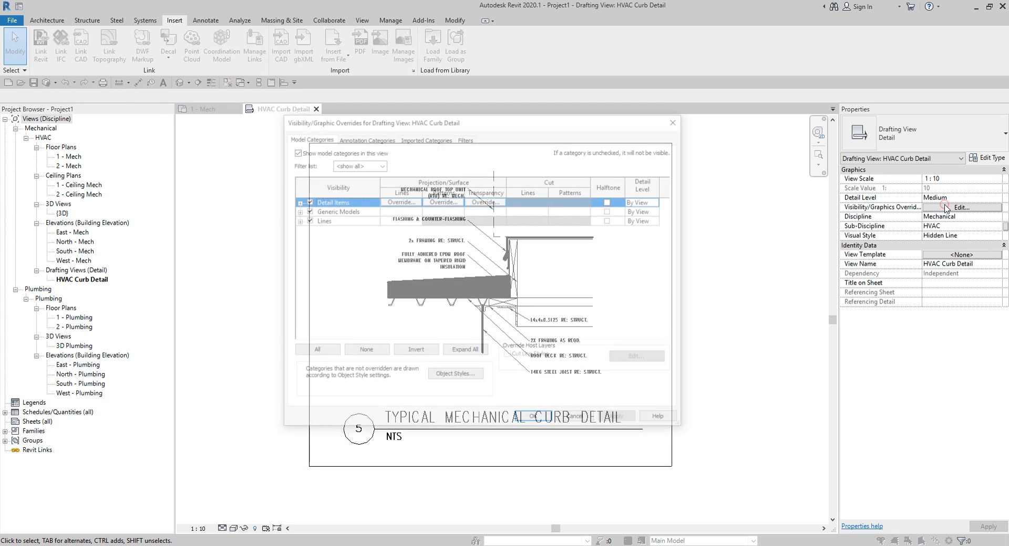
{"action": "left_click", "coordinate": [423, 137]}
{"action": "left_click", "coordinate": [296, 185]}
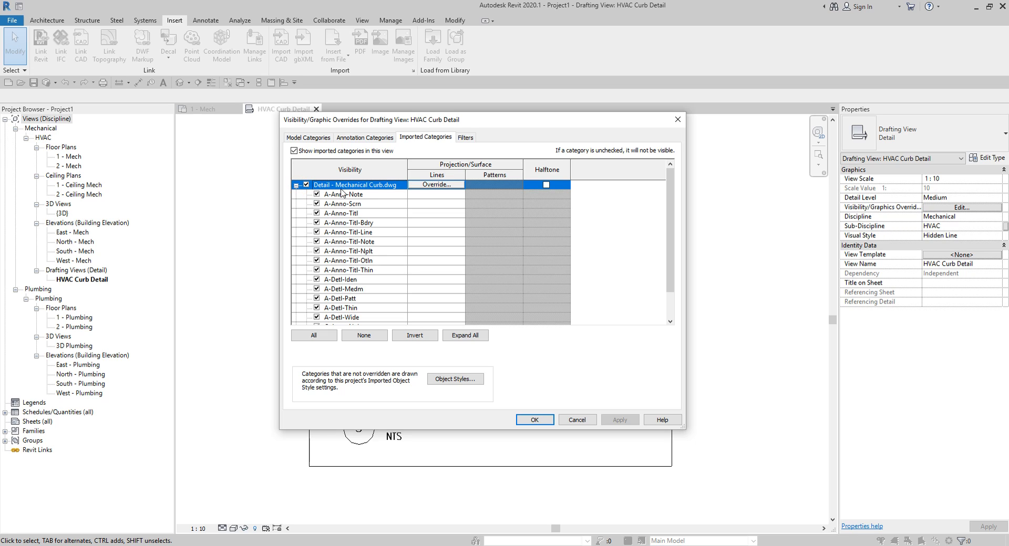
{"action": "scroll", "coordinate": [351, 200], "scroll_direction": "down", "scroll_amount": 1}
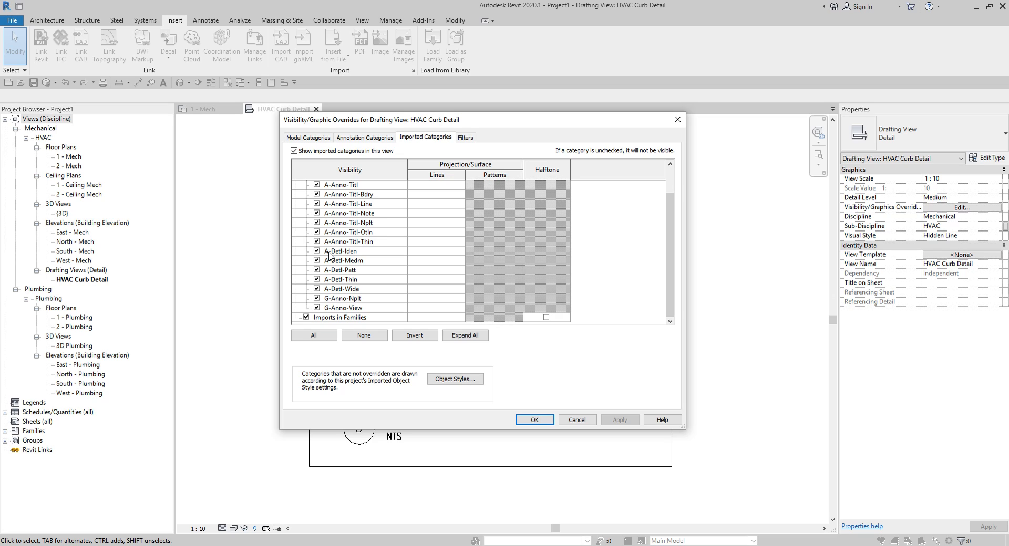
{"action": "scroll", "coordinate": [330, 255], "scroll_direction": "up", "scroll_amount": 1}
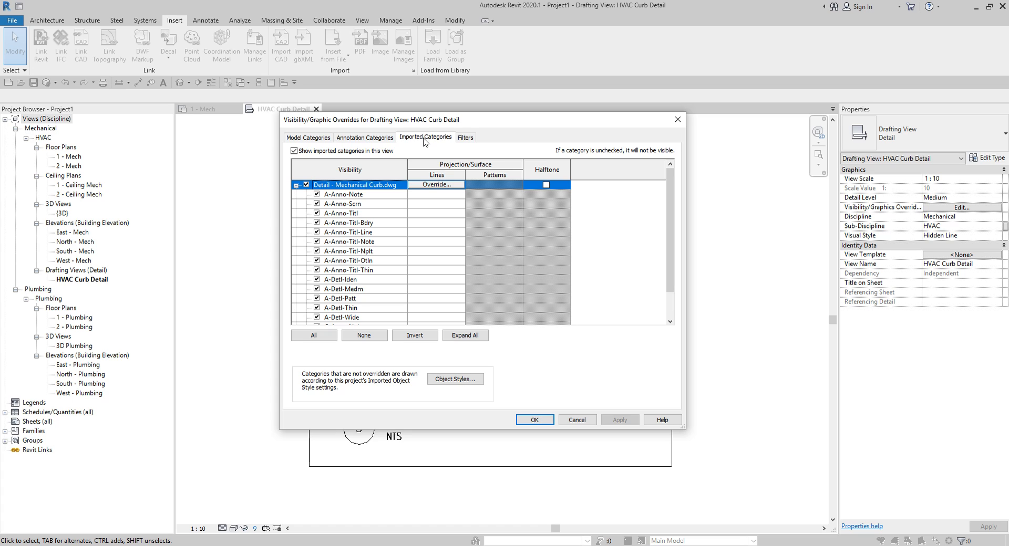
{"action": "mouse_move", "coordinate": [431, 120]}
{"action": "left_mouse_down"}
{"action": "mouse_move", "coordinate": [677, 104]}
{"action": "mouse_move", "coordinate": [712, 69]}
{"action": "left_mouse_up"}
{"action": "left_click", "coordinate": [623, 183]}
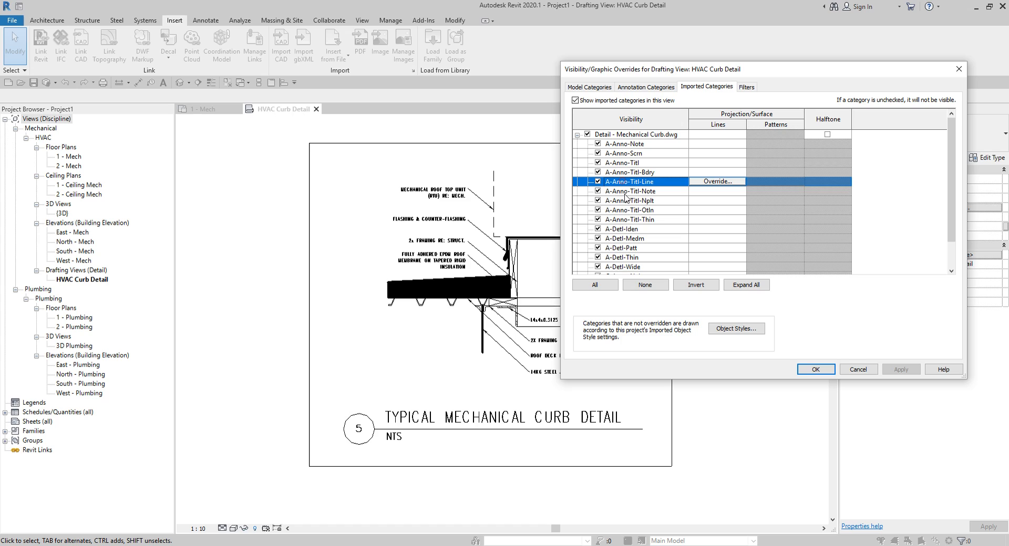
{"action": "left_click", "coordinate": [625, 230]}
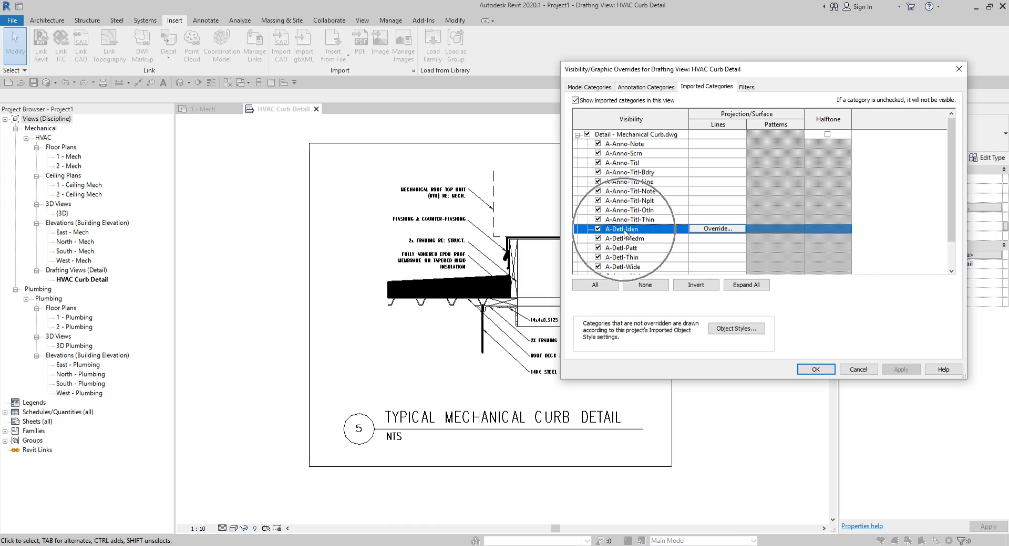
{"action": "left_click", "coordinate": [598, 229]}
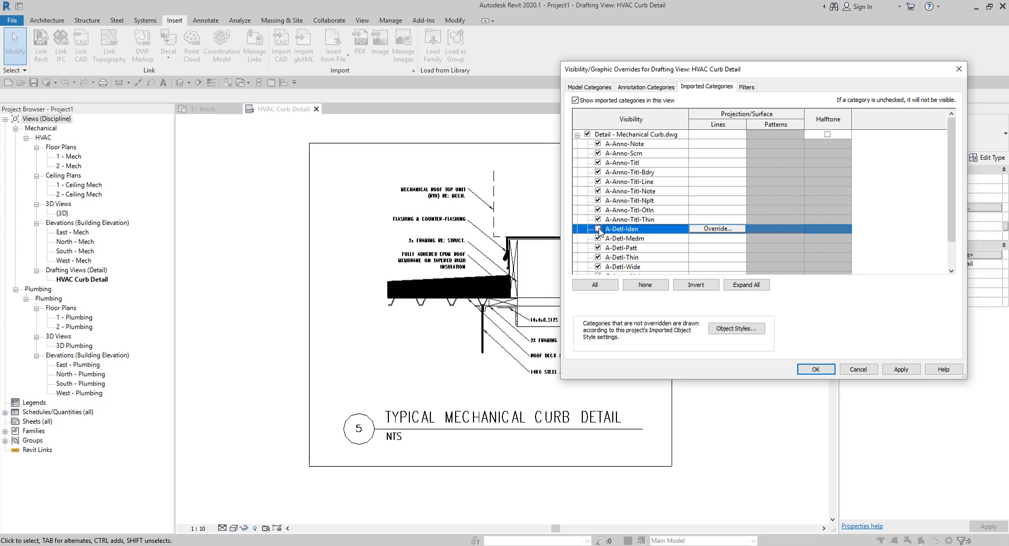
{"action": "left_click", "coordinate": [815, 370]}
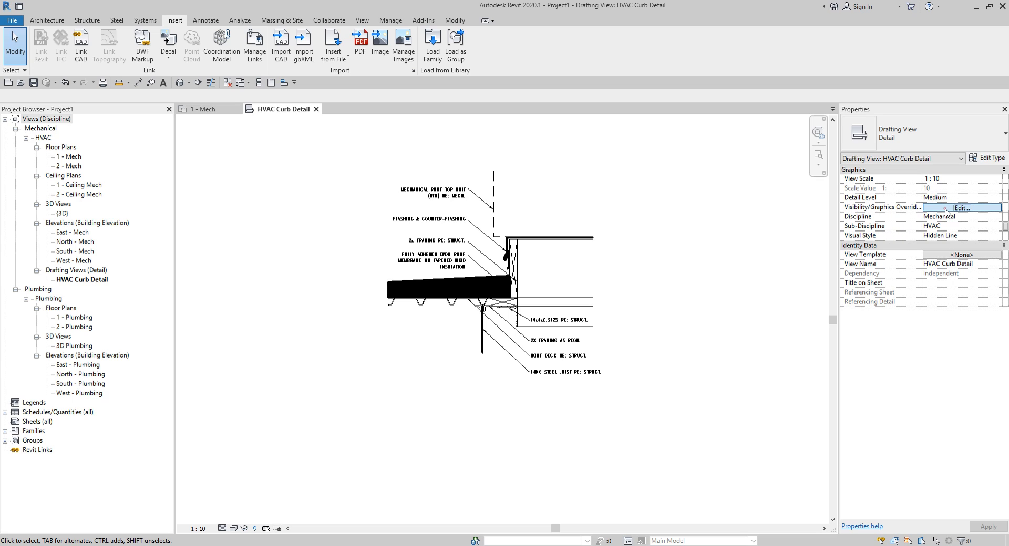
Step: Override the projection line weight of the A-Detl-Wide layer of Detail - Mechanical Curb.dwg to 6 in this view
{"action": "left_click", "coordinate": [962, 207]}
{"action": "left_click", "coordinate": [691, 88]}
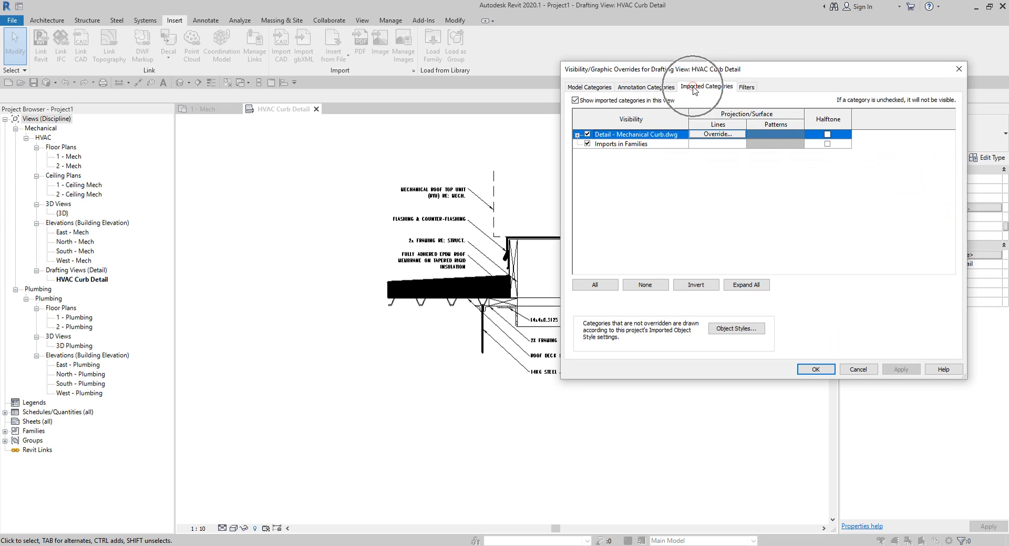
{"action": "left_click", "coordinate": [577, 136]}
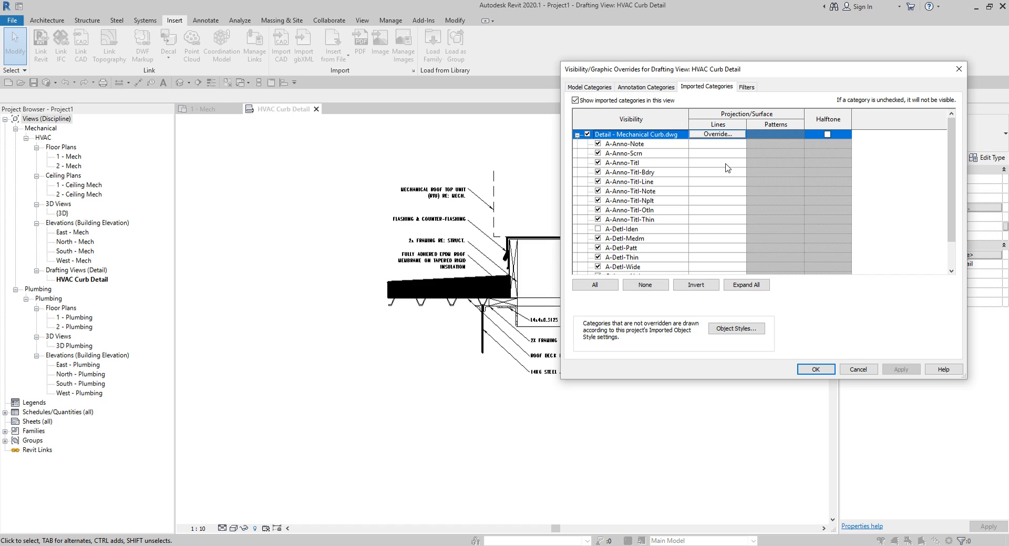
{"action": "left_click", "coordinate": [637, 239]}
{"action": "scroll", "coordinate": [639, 239], "scroll_direction": "down", "scroll_amount": 2}
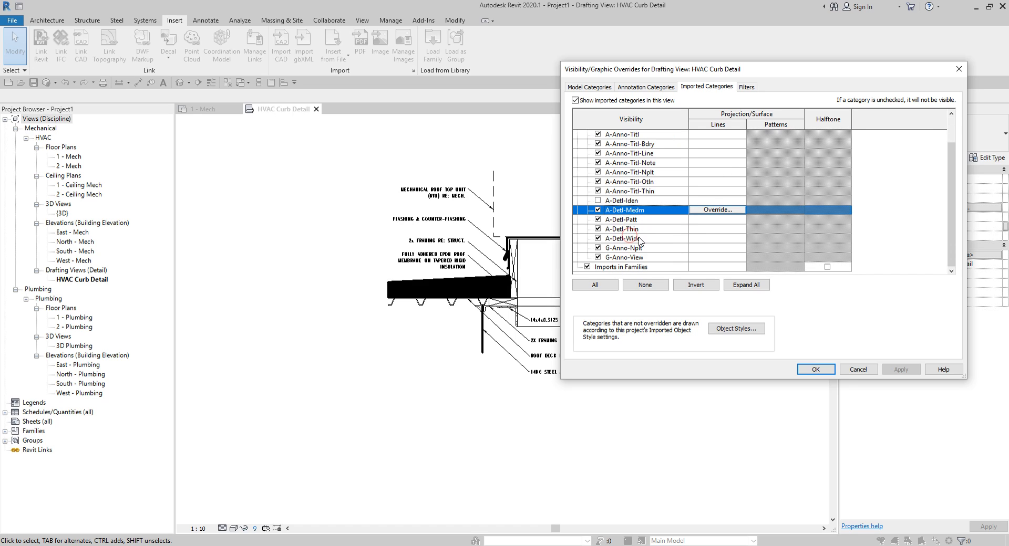
{"action": "left_click", "coordinate": [636, 239]}
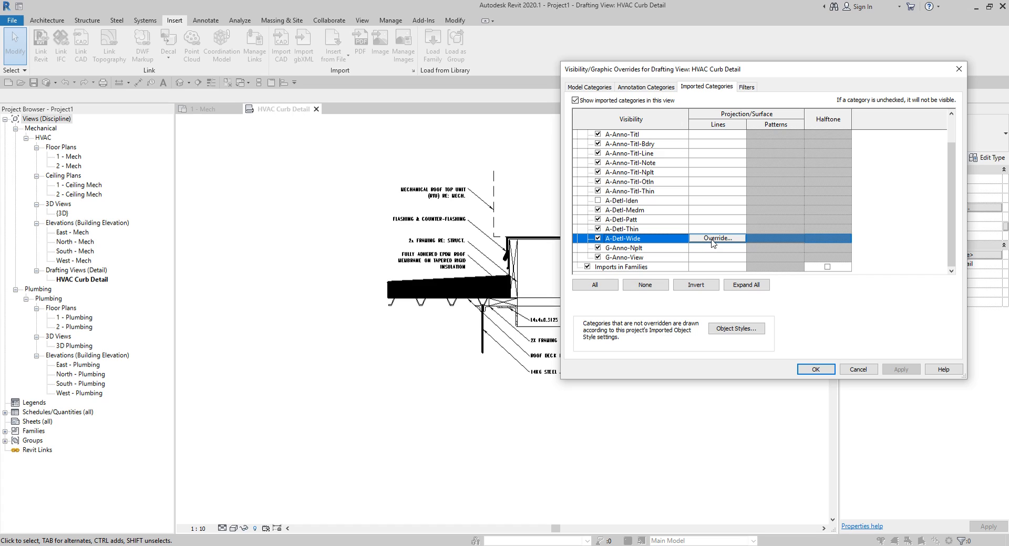
{"action": "key", "text": "ctrl"}
{"action": "key", "text": "ctrl"}
{"action": "left_click", "coordinate": [718, 239]}
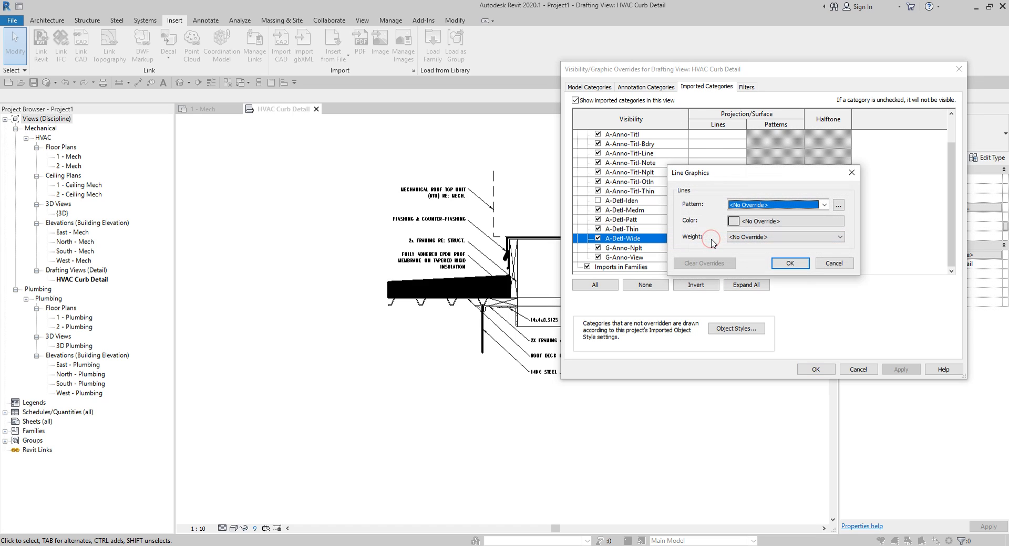
{"action": "key", "text": "ctrl"}
{"action": "left_click", "coordinate": [757, 239]}
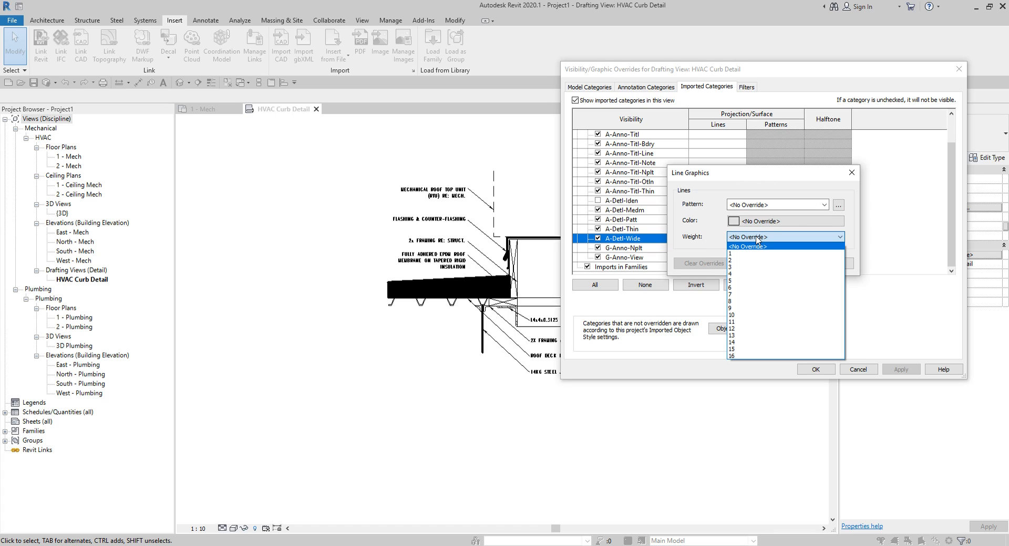
{"action": "key", "text": "ctrl"}
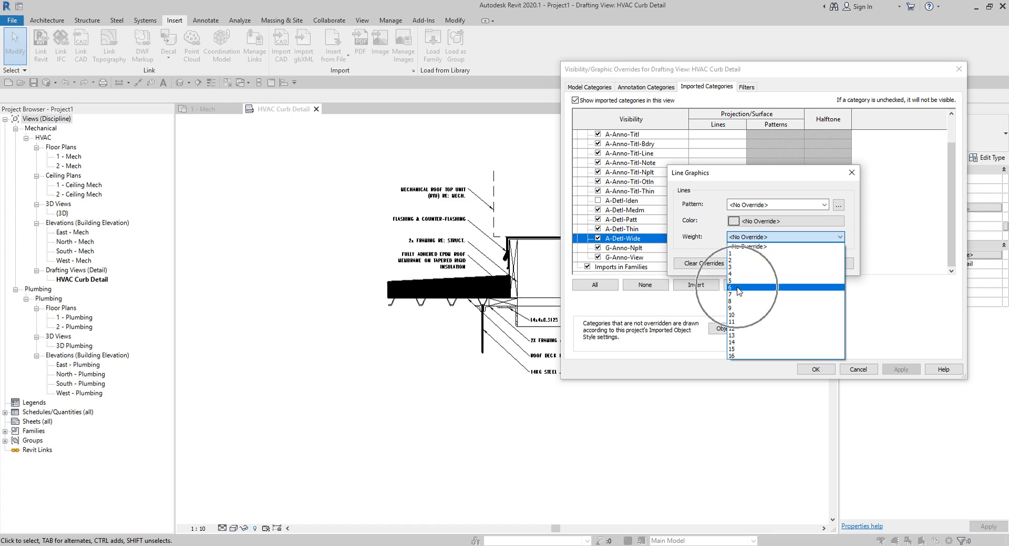
{"action": "left_click", "coordinate": [738, 289]}
{"action": "key", "text": "ctrl"}
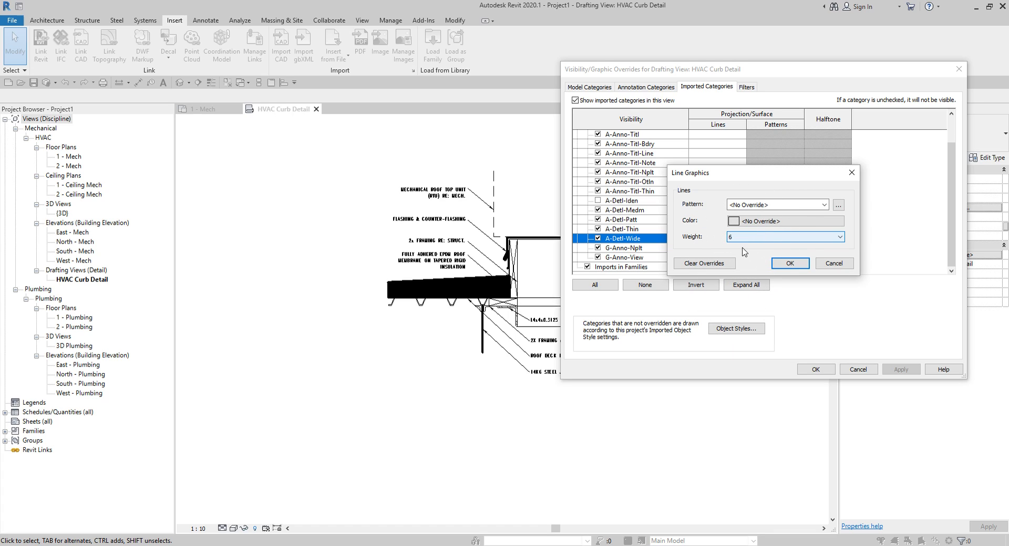
{"action": "key", "text": "ctrl"}
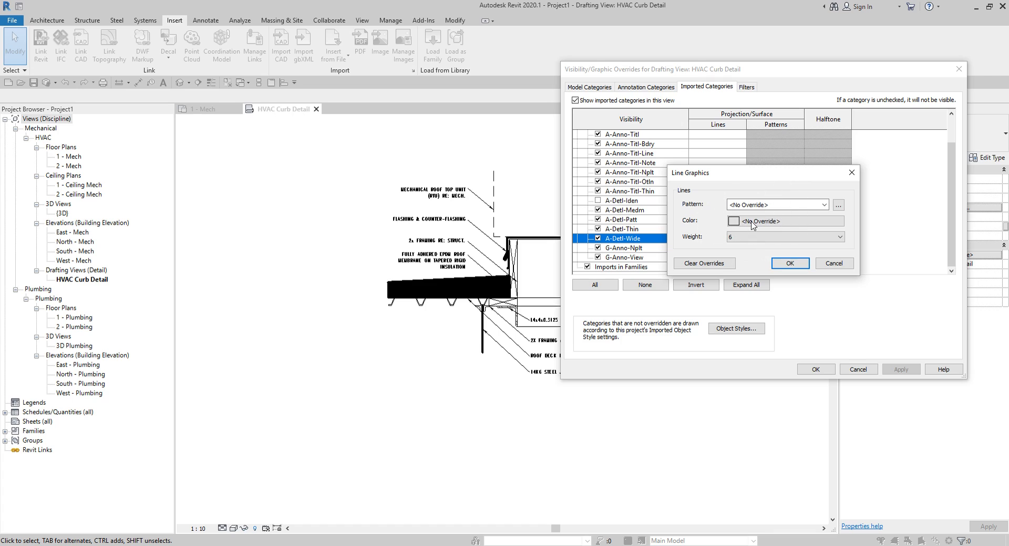
Step: Override the projection line color of the A-Detl-Wide layer to Cyan, leaving its pattern at No Override, and accept the line graphics
{"action": "key", "text": "ctrl"}
{"action": "left_click", "coordinate": [752, 222]}
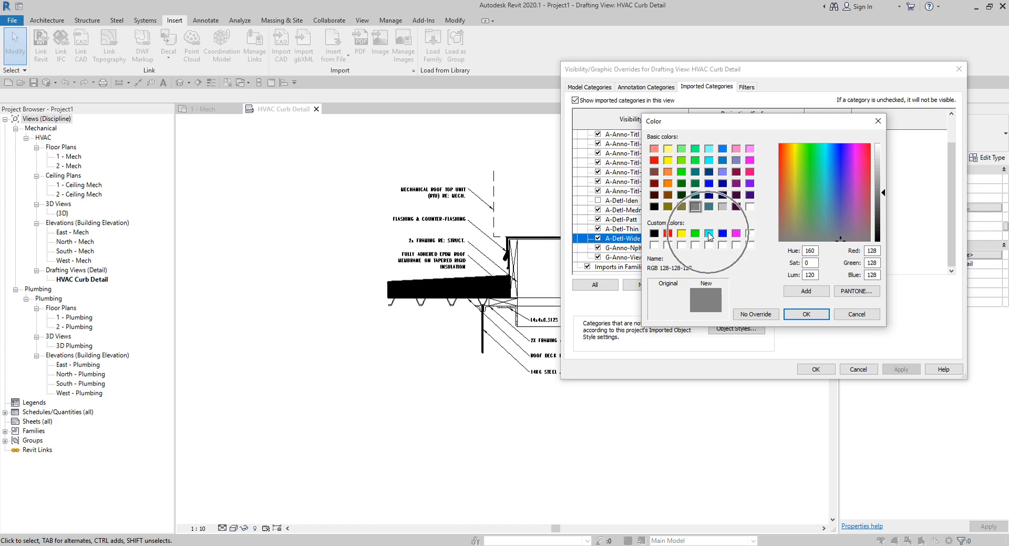
{"action": "left_click", "coordinate": [708, 234]}
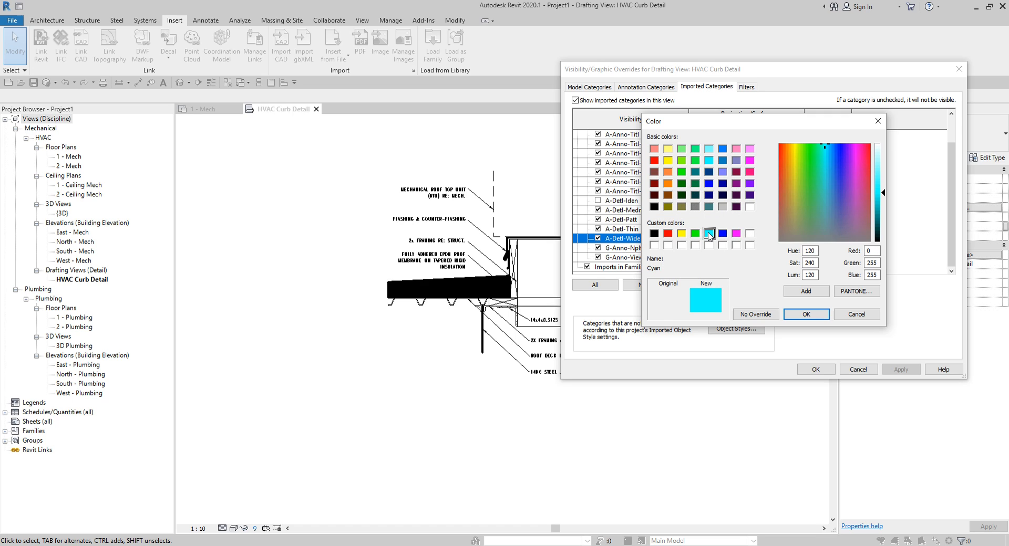
{"action": "left_click", "coordinate": [802, 314]}
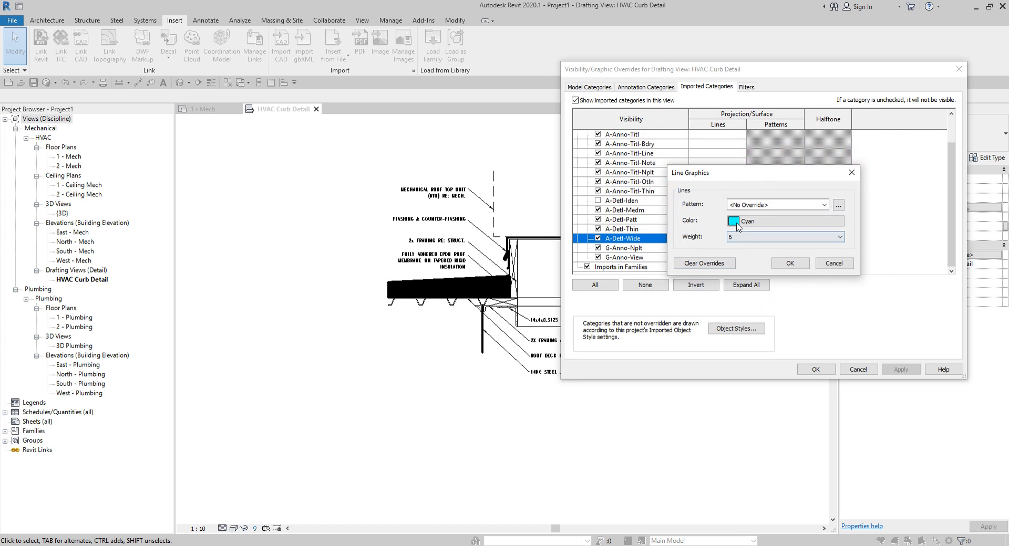
{"action": "left_click", "coordinate": [766, 204]}
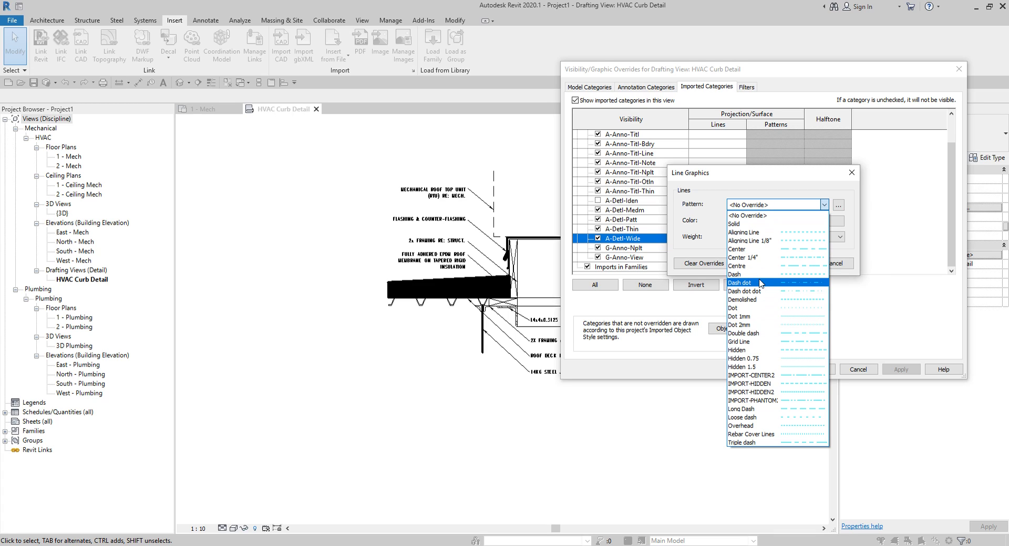
{"action": "left_click", "coordinate": [758, 185]}
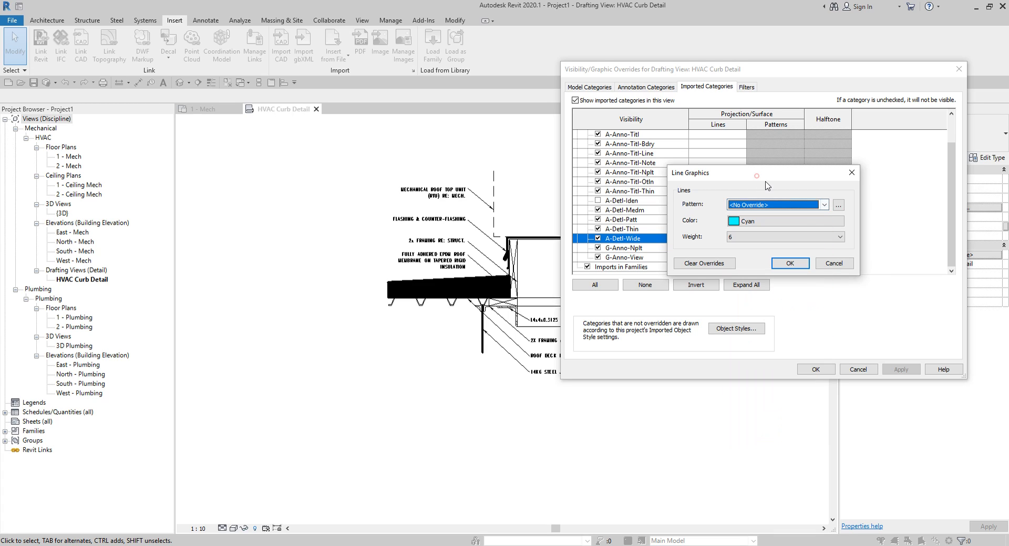
{"action": "left_click", "coordinate": [796, 266]}
{"action": "left_click", "coordinate": [796, 266]}
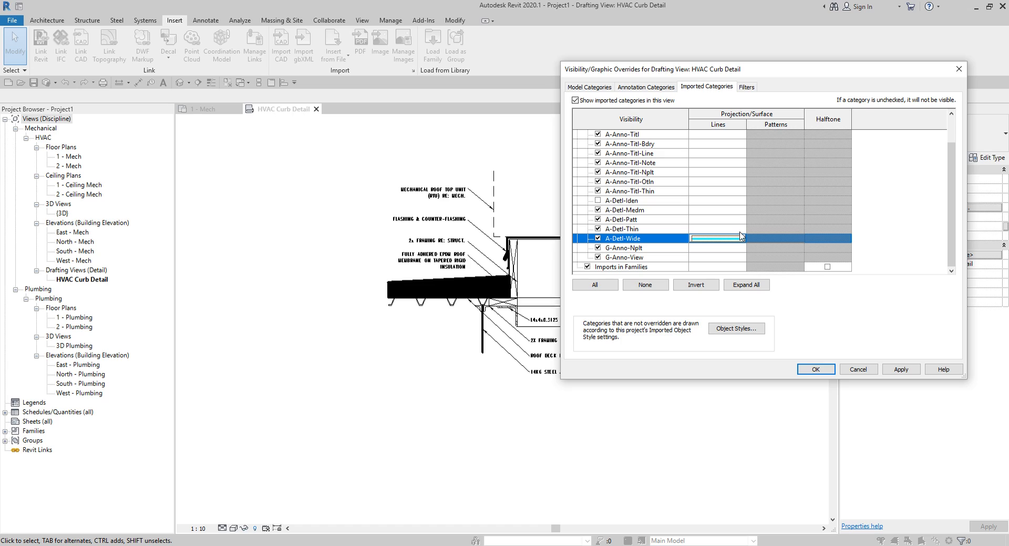
Step: Override the A-Detl-Thin layer's projection lines with weight 2 and color Red, and apply the overrides to the view
{"action": "left_click_drag", "start_coordinate": [682, 75], "coordinate": [732, 63]}
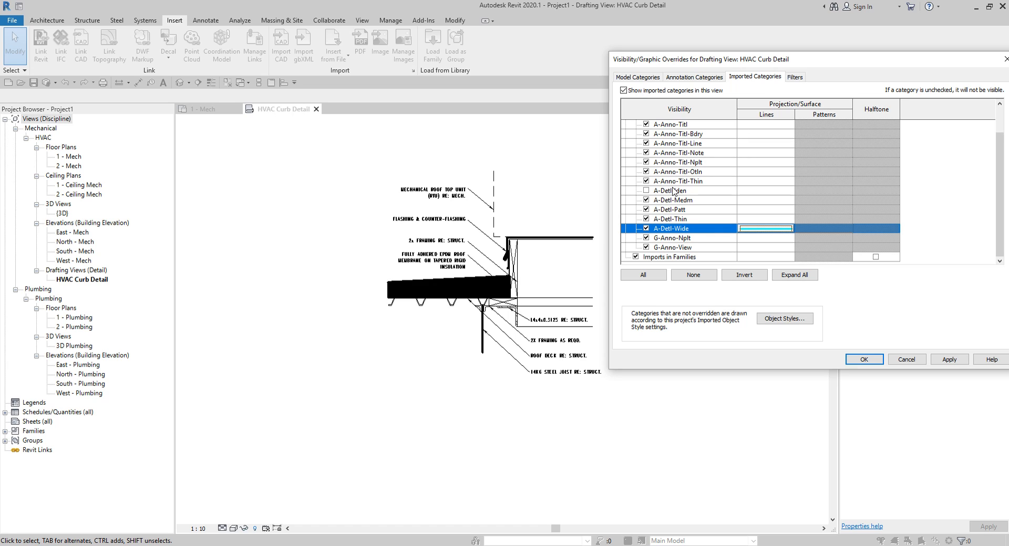
{"action": "left_click", "coordinate": [676, 221]}
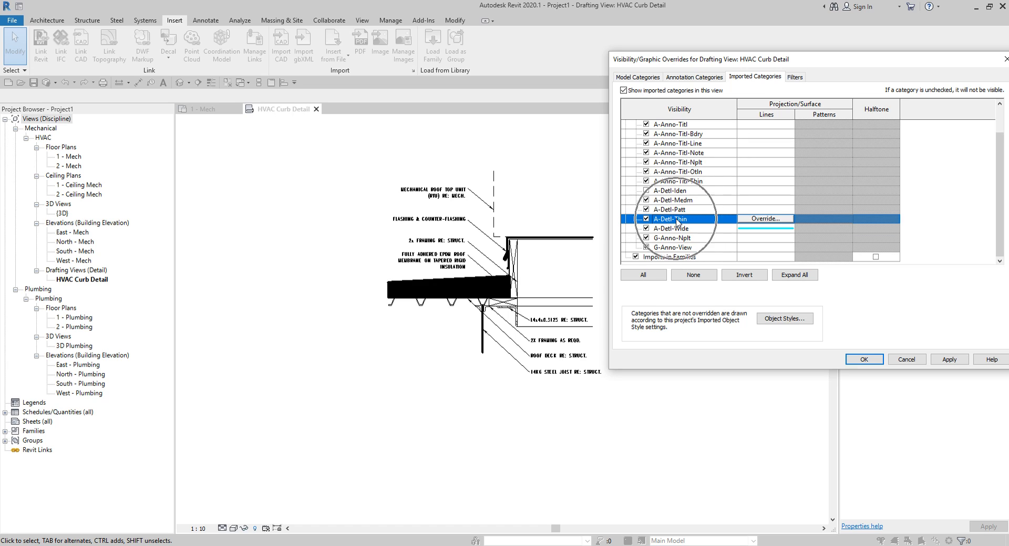
{"action": "left_click", "coordinate": [771, 218]}
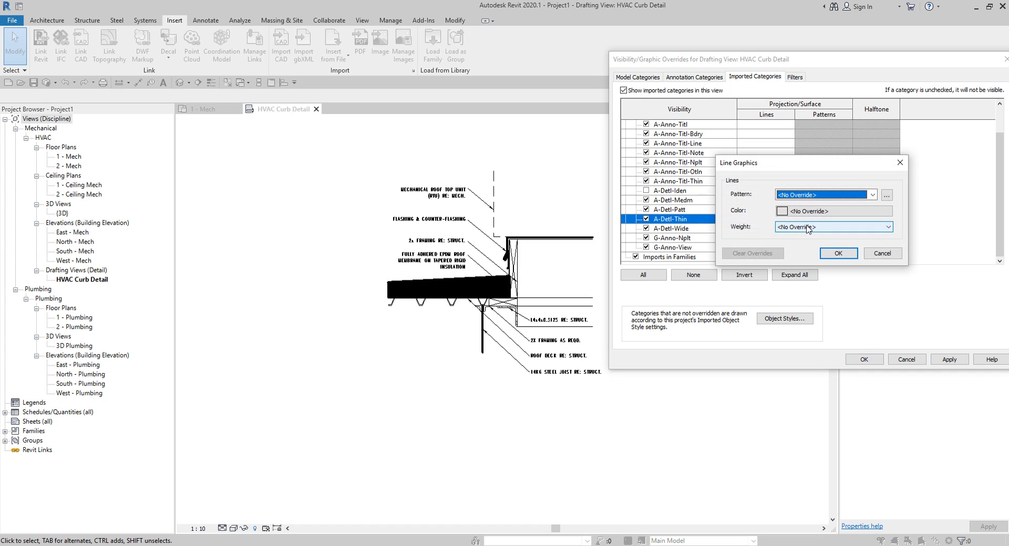
{"action": "left_click", "coordinate": [807, 227]}
{"action": "left_click", "coordinate": [798, 250]}
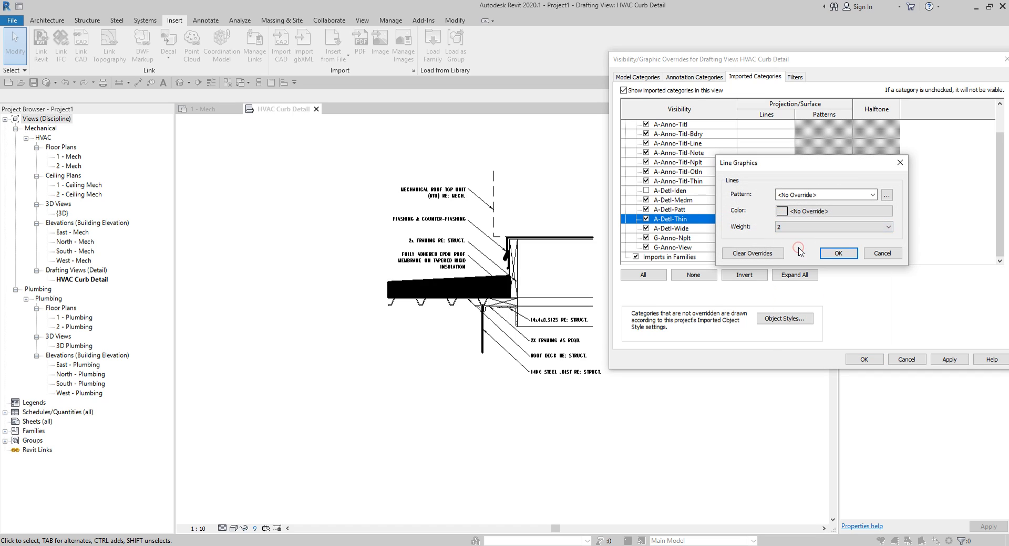
{"action": "left_click", "coordinate": [803, 212]}
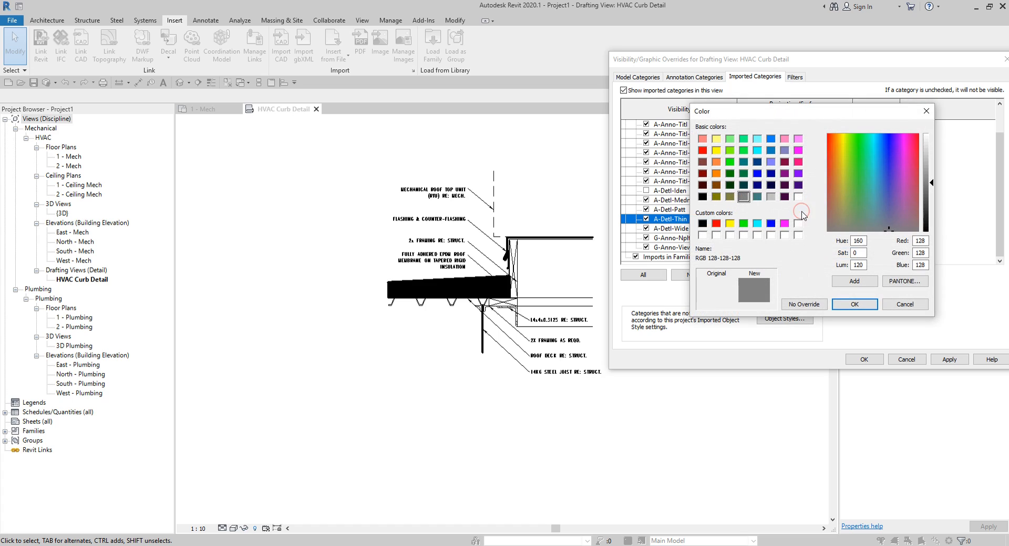
{"action": "left_click", "coordinate": [716, 225]}
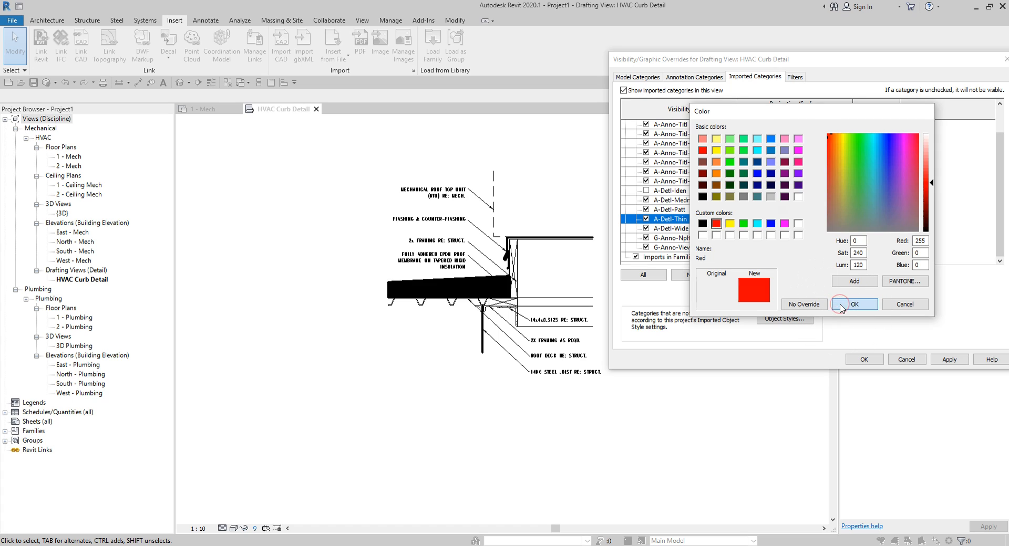
{"action": "left_click", "coordinate": [841, 306]}
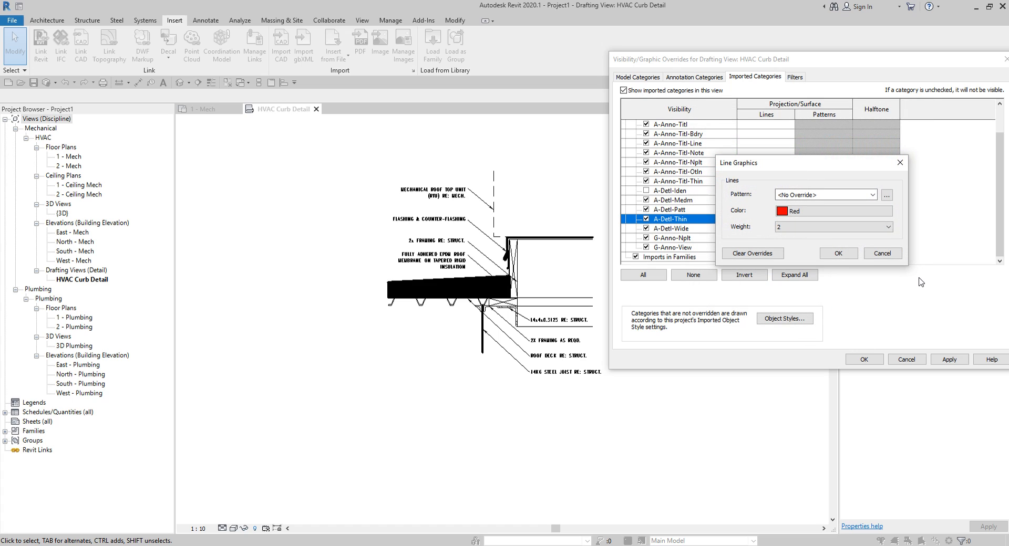
{"action": "left_click", "coordinate": [839, 254]}
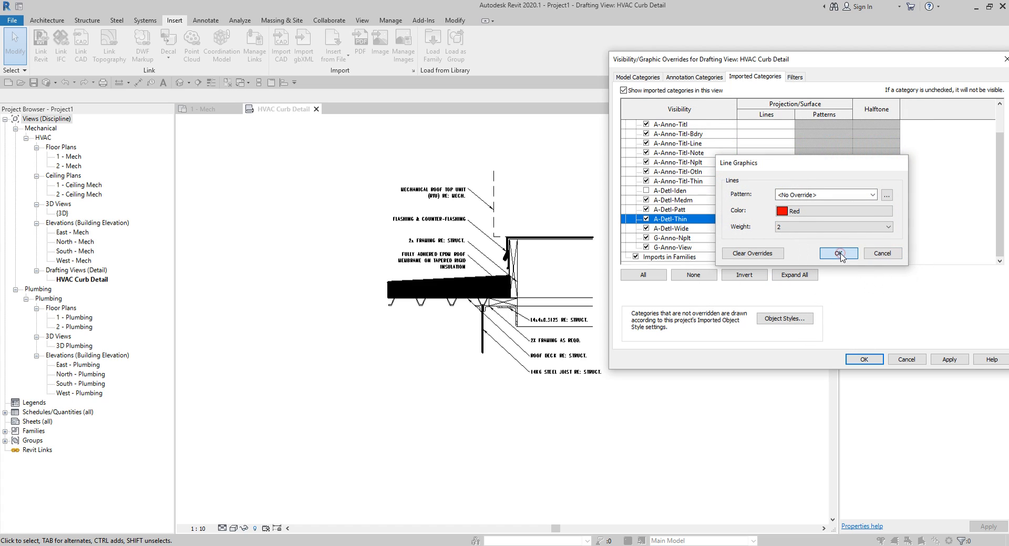
{"action": "left_click", "coordinate": [864, 360]}
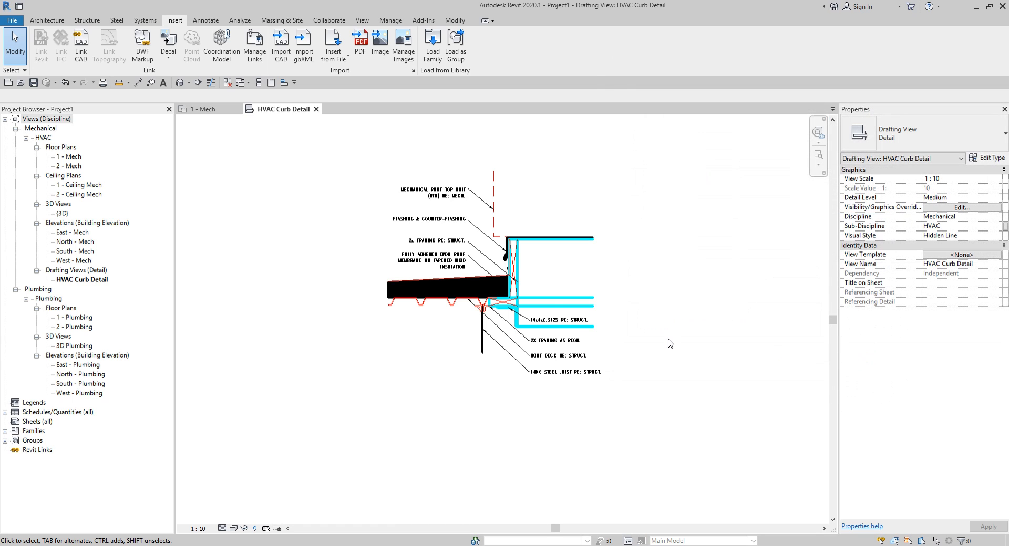
Step: Partially explode the imported Detail - Mechanical Curb.dwg in the drafting view
{"action": "scroll", "coordinate": [546, 294], "scroll_direction": "up", "scroll_amount": 5}
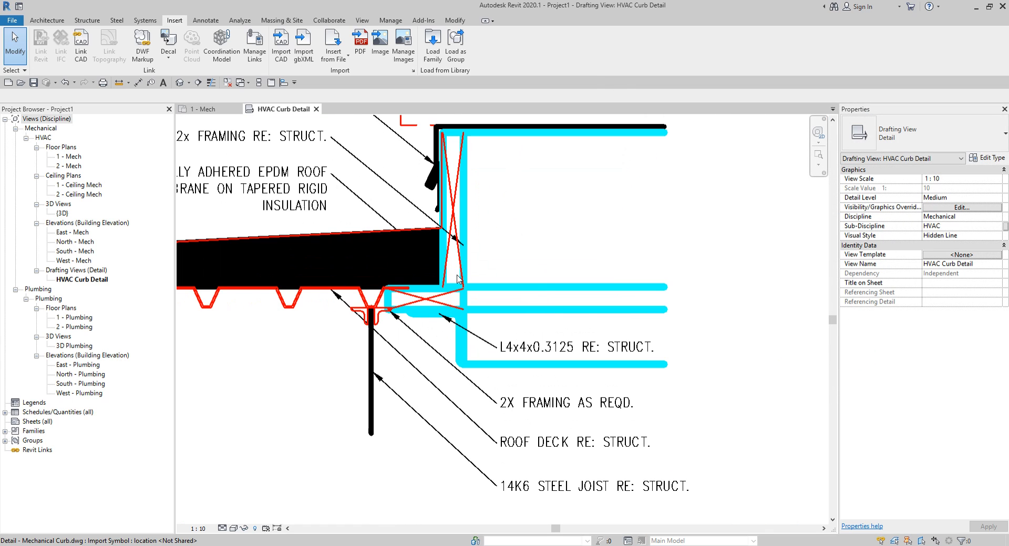
{"action": "scroll", "coordinate": [447, 173], "scroll_direction": "down", "scroll_amount": 4}
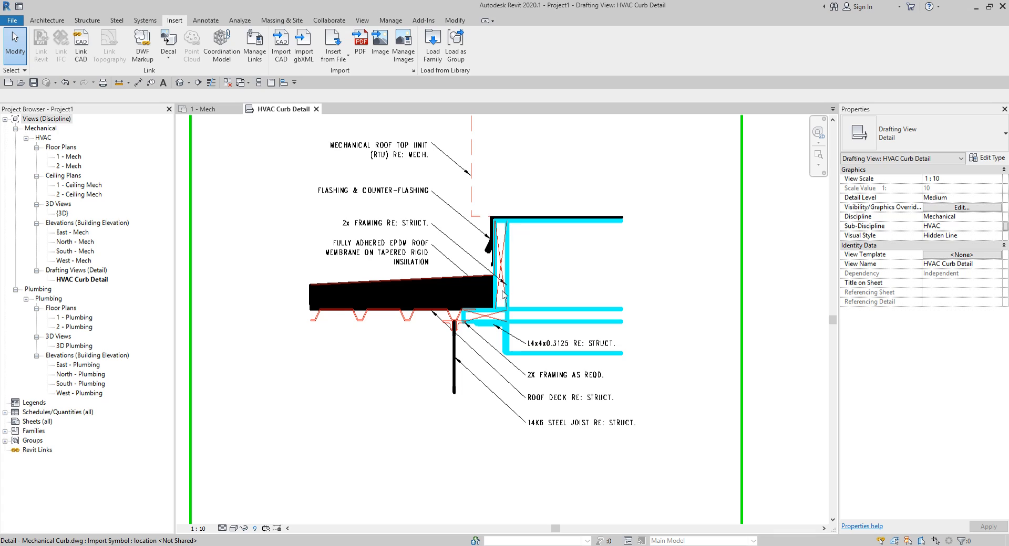
{"action": "scroll", "coordinate": [387, 299], "scroll_direction": "down", "scroll_amount": 1}
{"action": "scroll", "coordinate": [391, 304], "scroll_direction": "down", "scroll_amount": 1}
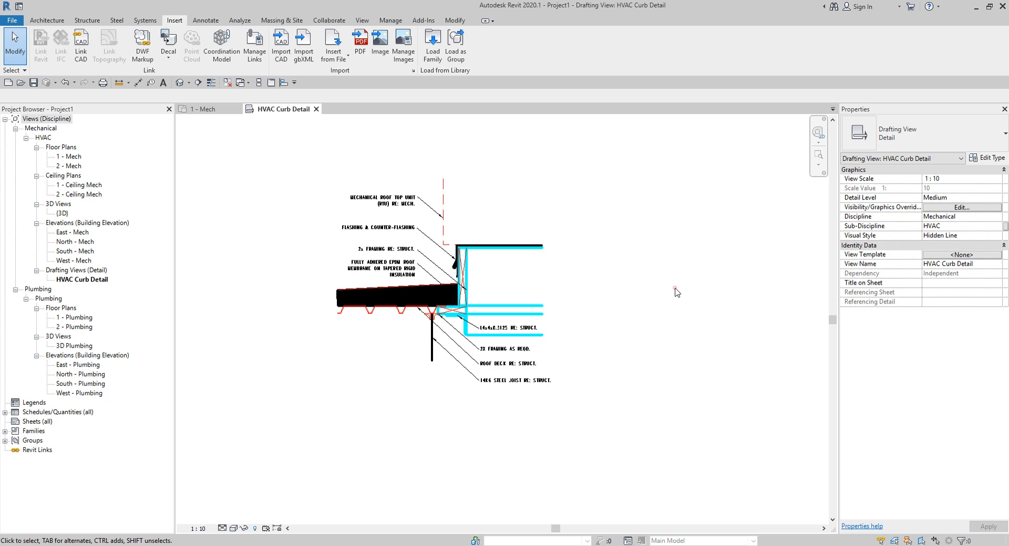
{"action": "middle_click_drag", "start_coordinate": [677, 292], "coordinate": [705, 277]}
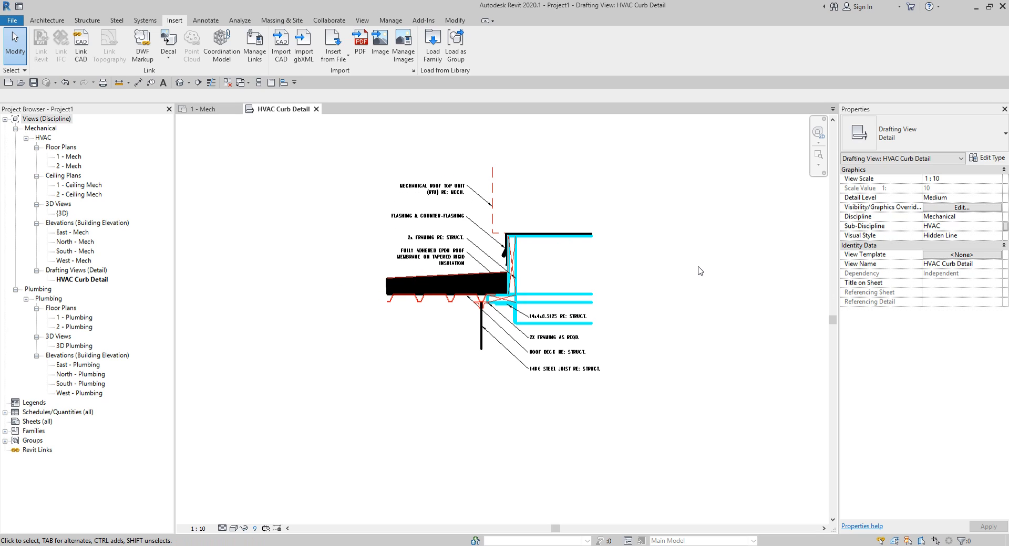
{"action": "left_click", "coordinate": [558, 239]}
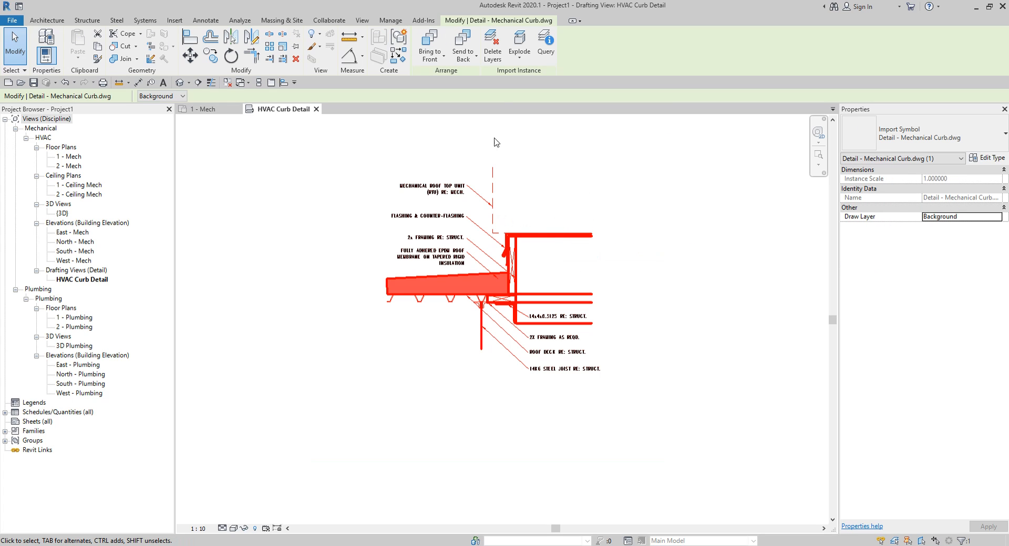
{"action": "left_click", "coordinate": [519, 60]}
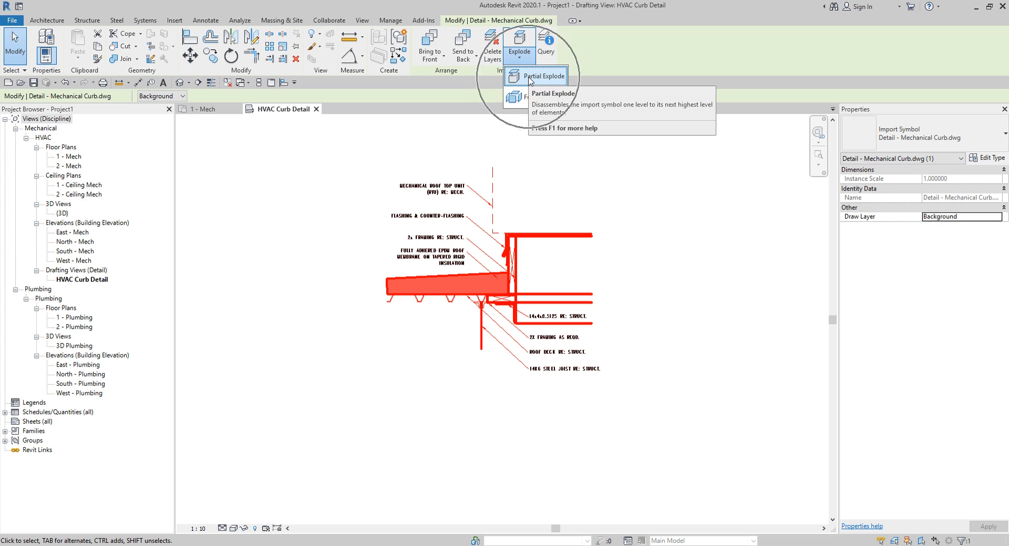
{"action": "left_click", "coordinate": [531, 76]}
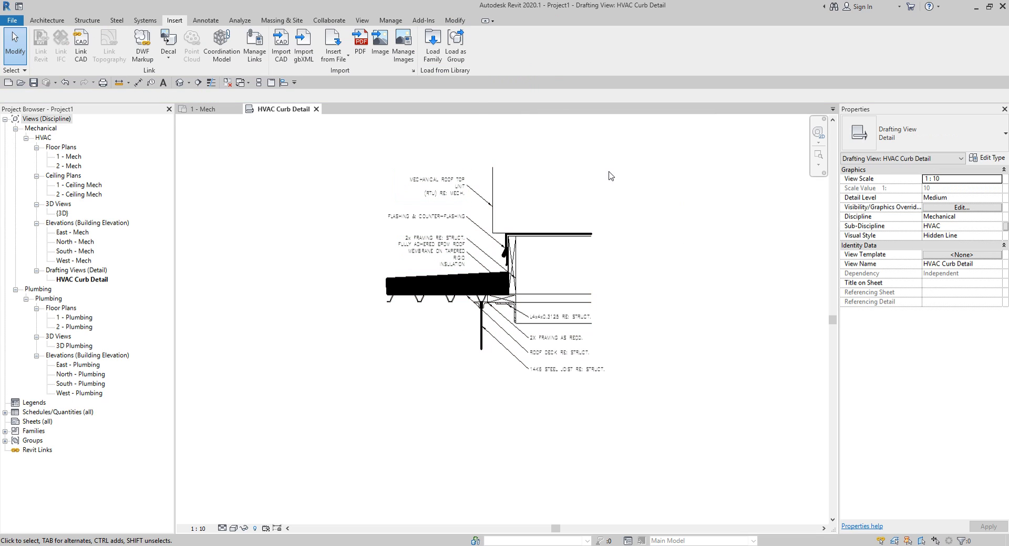
Step: Turn the A-Detl-Iden layer of Detail - Mechanical Curb.dwg back on in the view's imported category overrides
{"action": "scroll", "coordinate": [537, 256], "scroll_direction": "up", "scroll_amount": 3}
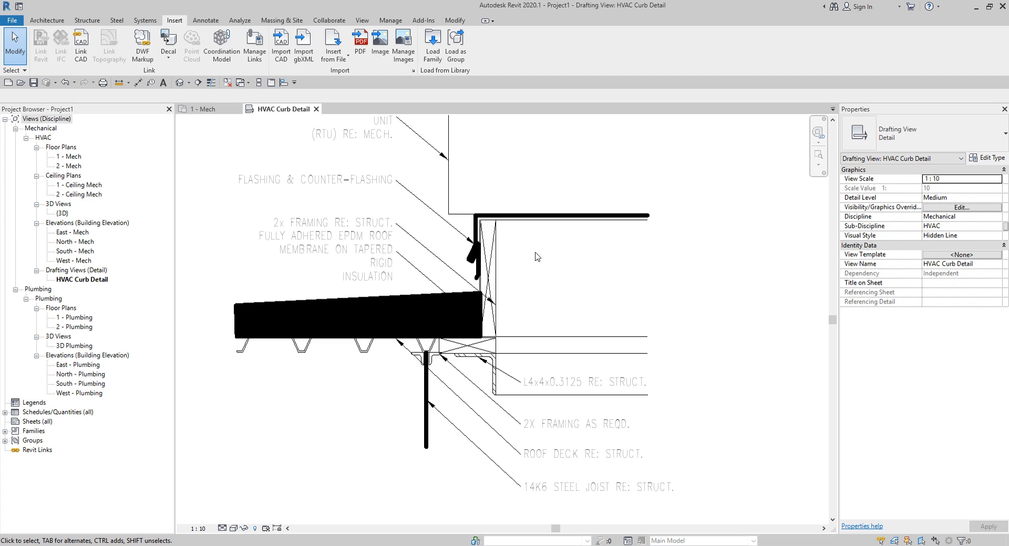
{"action": "middle_click_drag", "start_coordinate": [527, 240], "coordinate": [576, 327]}
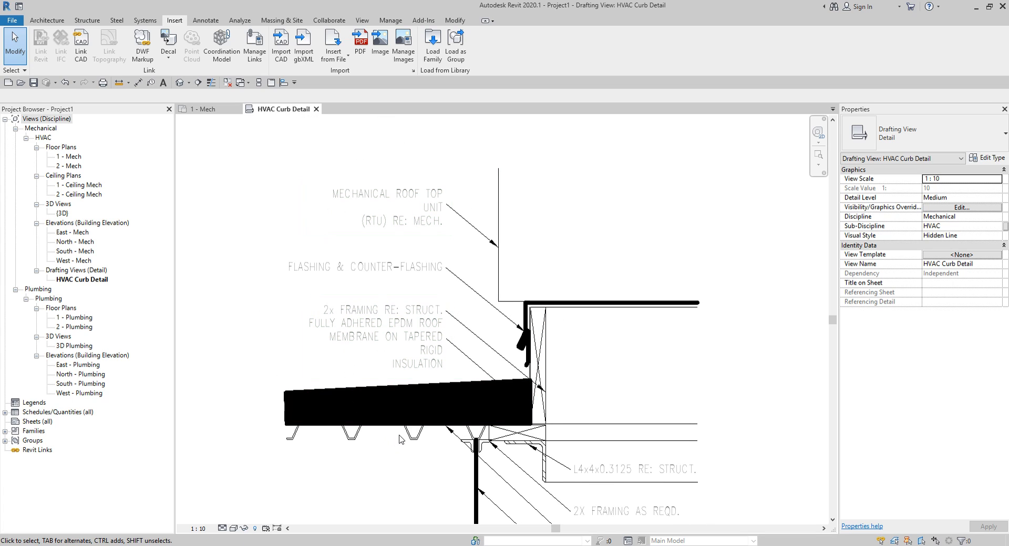
{"action": "middle_click_drag", "start_coordinate": [402, 439], "coordinate": [425, 363]}
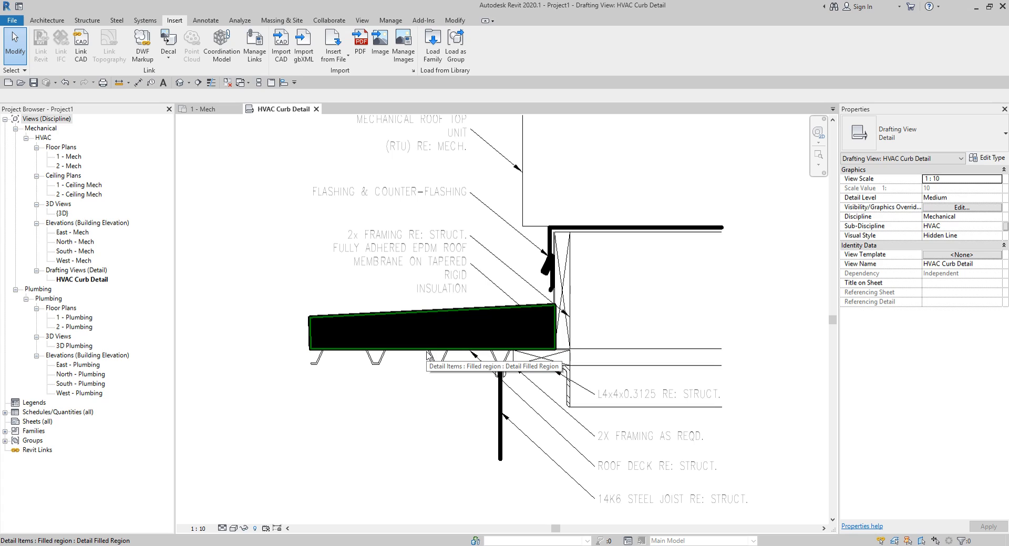
{"action": "scroll", "coordinate": [375, 386], "scroll_direction": "down", "scroll_amount": 2}
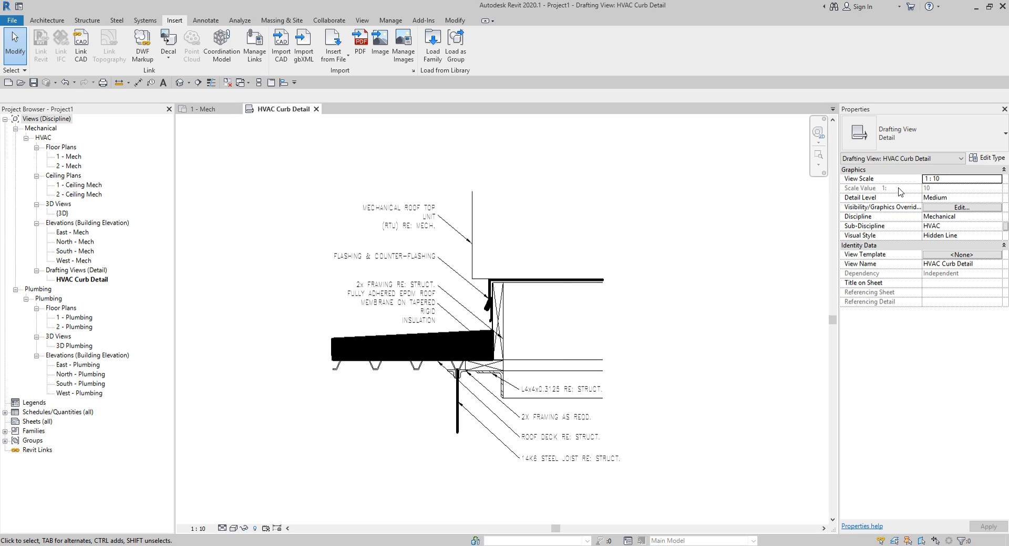
{"action": "left_click", "coordinate": [942, 209]}
{"action": "left_click", "coordinate": [745, 76]}
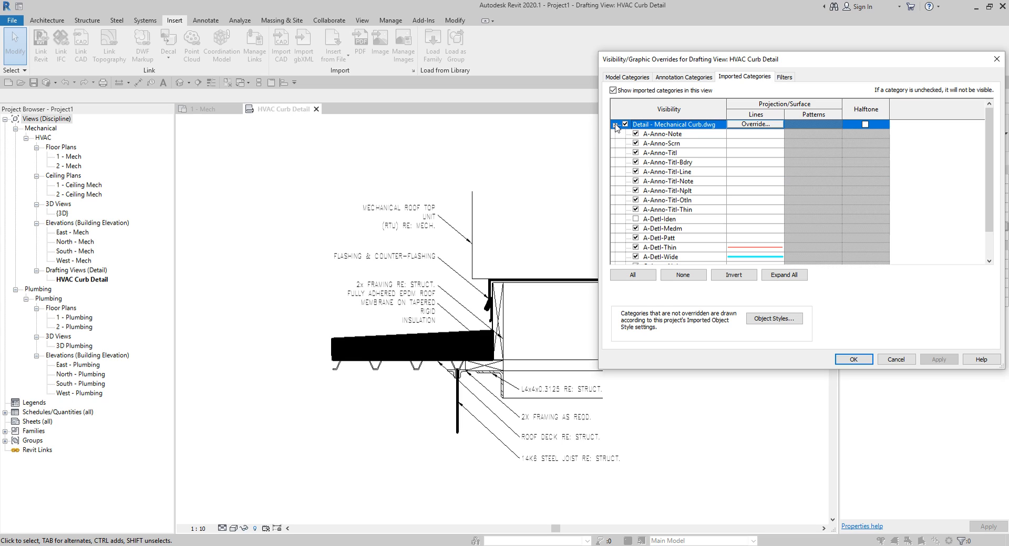
{"action": "left_click", "coordinate": [636, 220]}
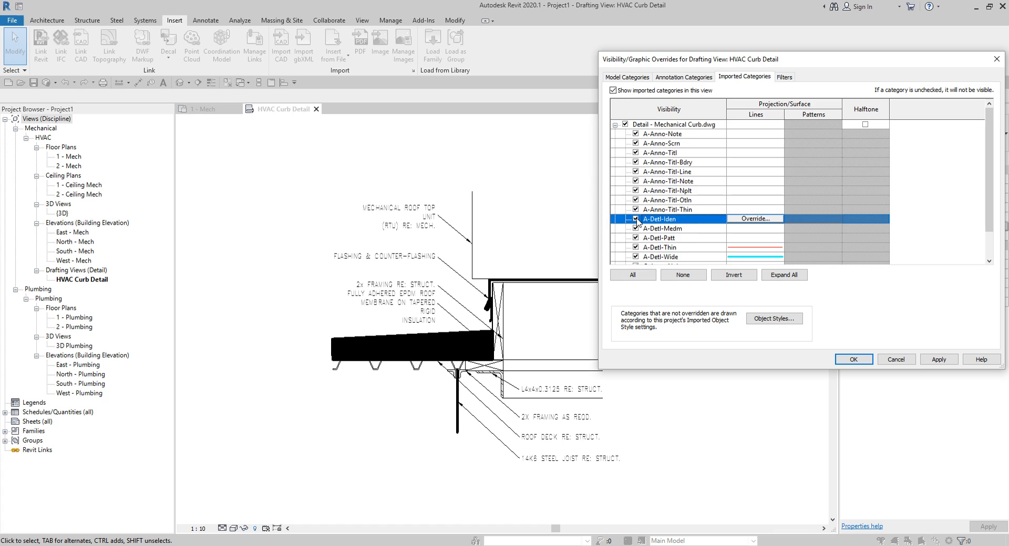
{"action": "left_click", "coordinate": [857, 360]}
{"action": "key", "text": "ctrl"}
{"action": "left_click", "coordinate": [857, 360]}
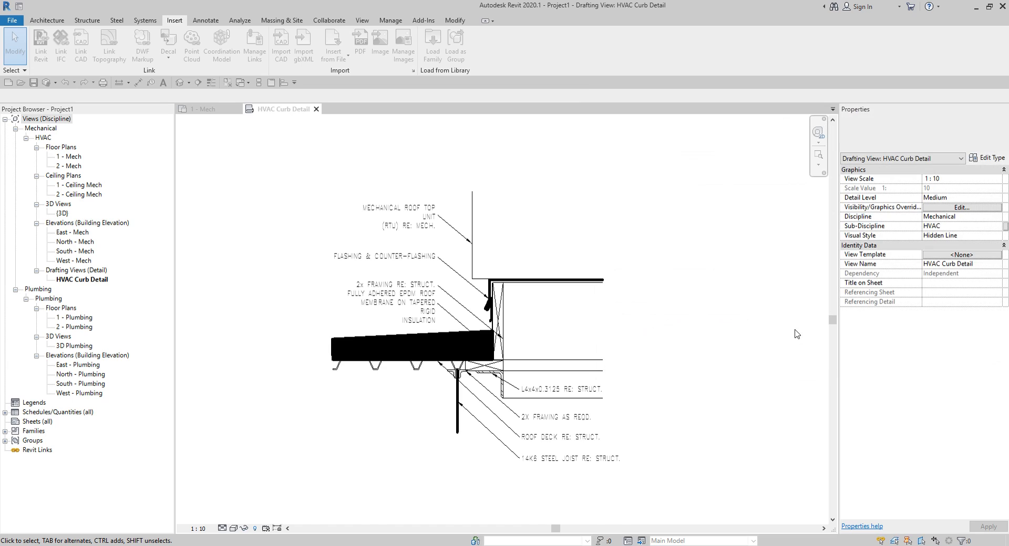
{"action": "scroll", "coordinate": [647, 256], "scroll_direction": "down", "scroll_amount": 2}
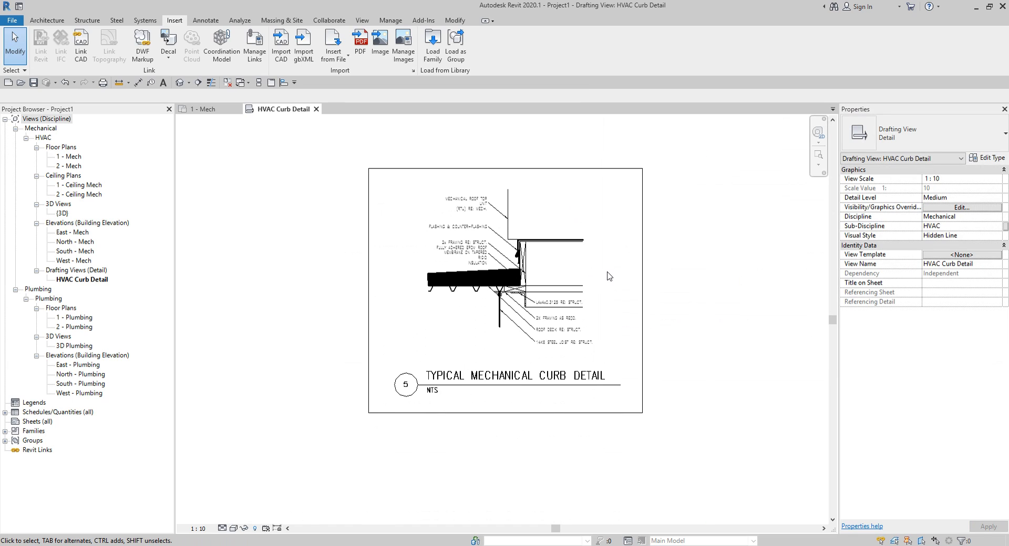
{"action": "middle_click_drag", "start_coordinate": [609, 274], "coordinate": [629, 303]}
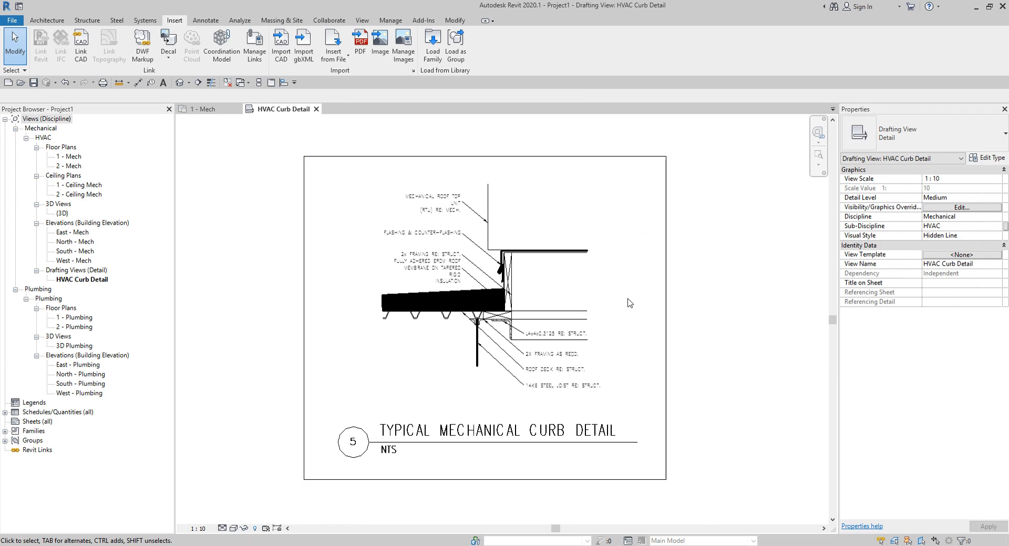
Step: Fully explode the remaining title and border import symbol, Detail - Mechanical Curb.dwg.Title, around the curb detail
{"action": "left_click", "coordinate": [663, 251]}
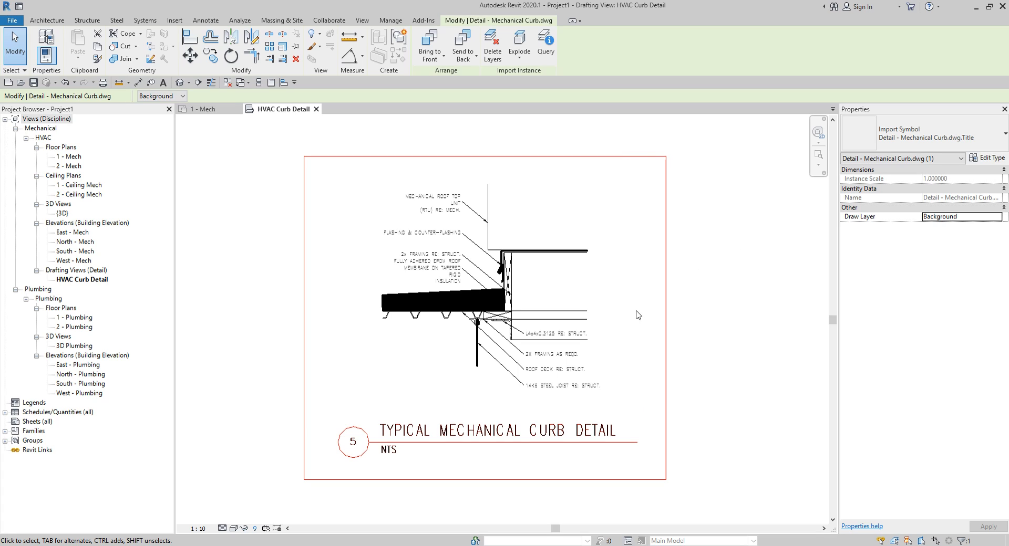
{"action": "left_click", "coordinate": [521, 55]}
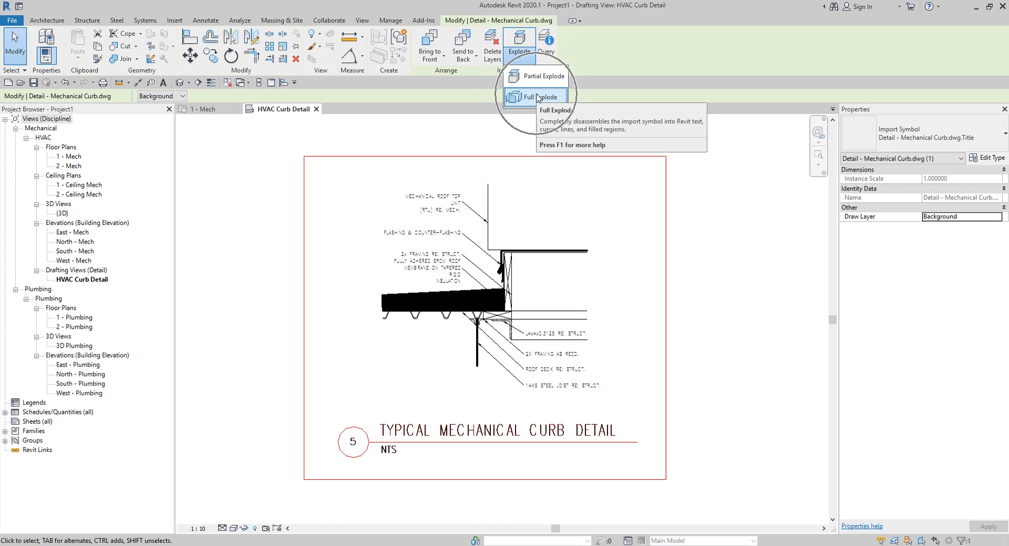
{"action": "left_click", "coordinate": [537, 97]}
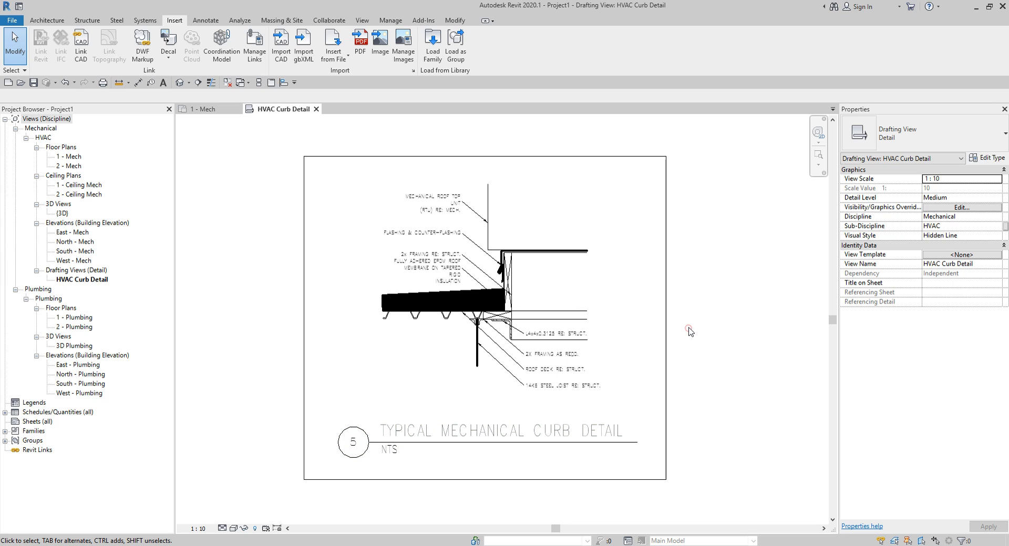
{"action": "scroll", "coordinate": [525, 336], "scroll_direction": "up", "scroll_amount": 5}
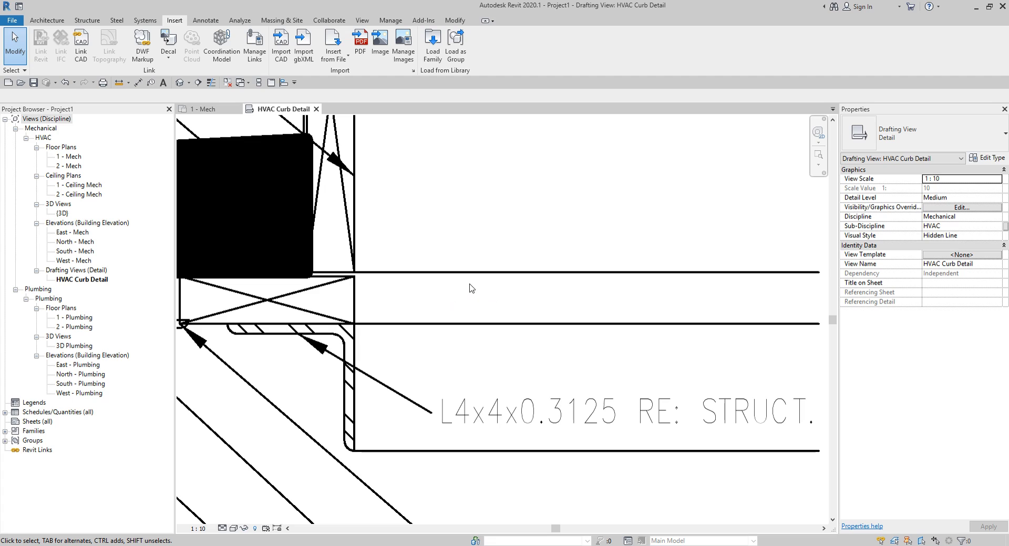
Step: Check the line style of the horizontal detail line extending from the curb above the steel angle
{"action": "left_click", "coordinate": [472, 275]}
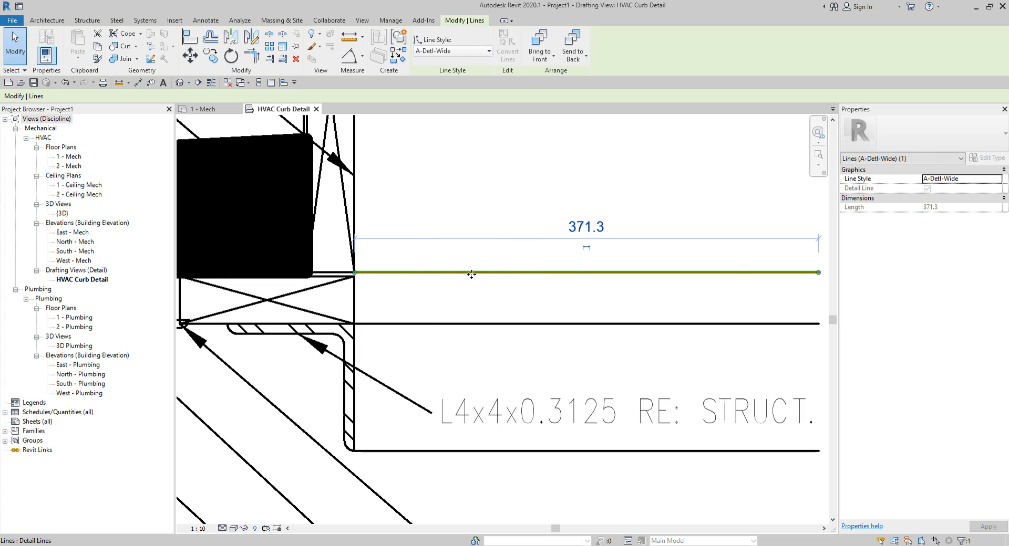
{"action": "left_click", "coordinate": [949, 184]}
{"action": "left_click", "coordinate": [949, 184]}
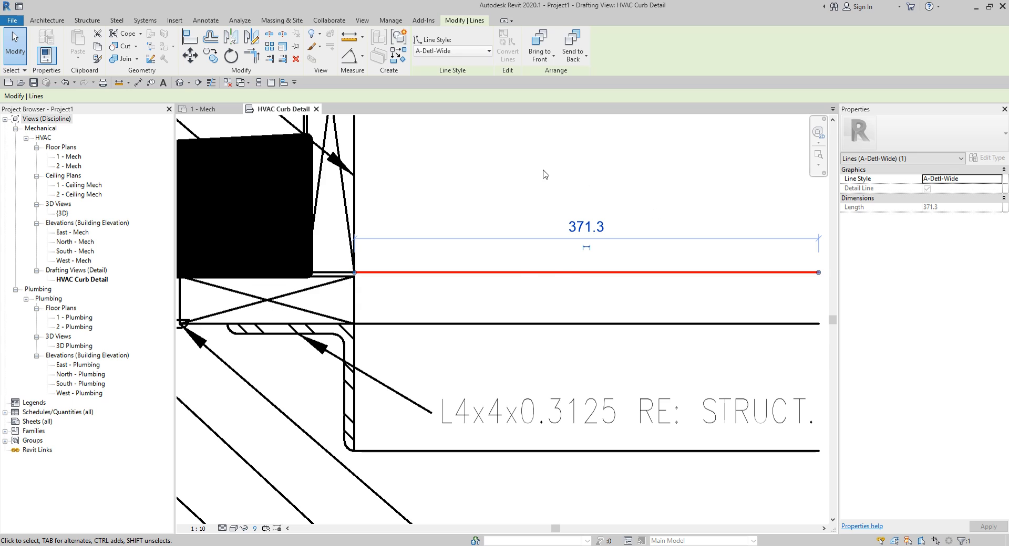
{"action": "scroll", "coordinate": [545, 174], "scroll_direction": "down", "scroll_amount": 8}
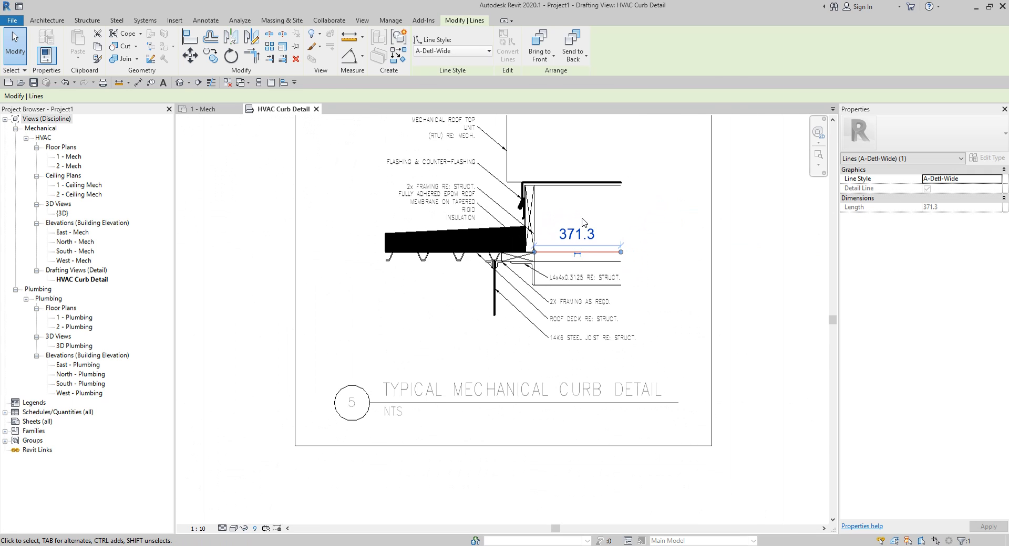
{"action": "left_click", "coordinate": [741, 228]}
{"action": "middle_click_drag", "start_coordinate": [673, 204], "coordinate": [659, 244]}
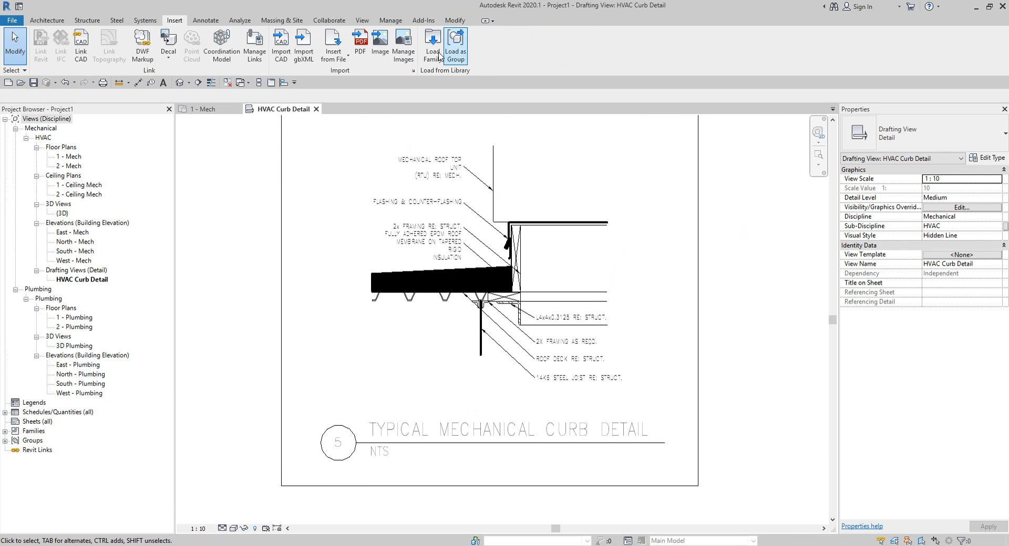
Step: Open the project's line styles and expand the Lines category to reach the imported A-Detl styles
{"action": "left_click", "coordinate": [394, 24]}
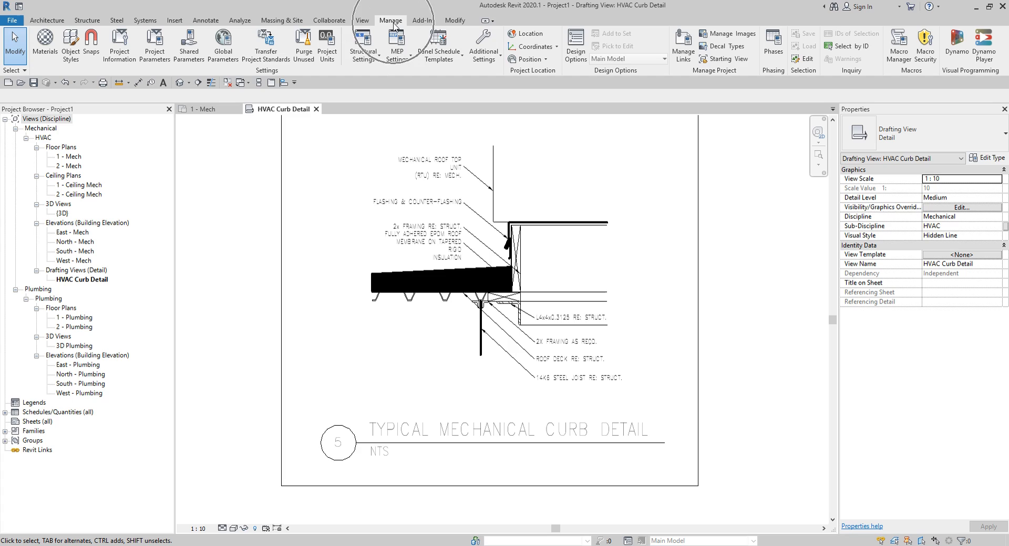
{"action": "left_click", "coordinate": [480, 64]}
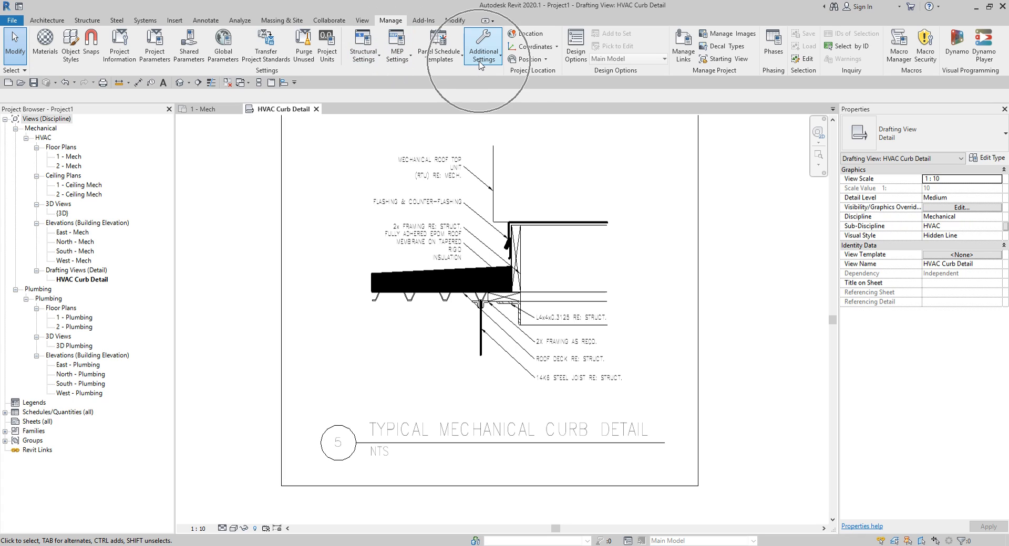
{"action": "left_click", "coordinate": [479, 64]}
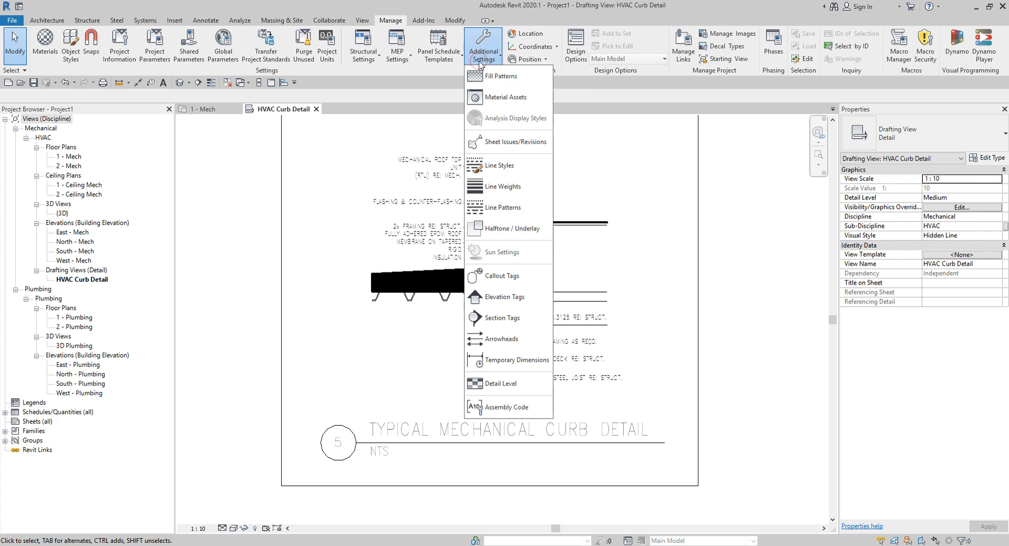
{"action": "left_click", "coordinate": [524, 167]}
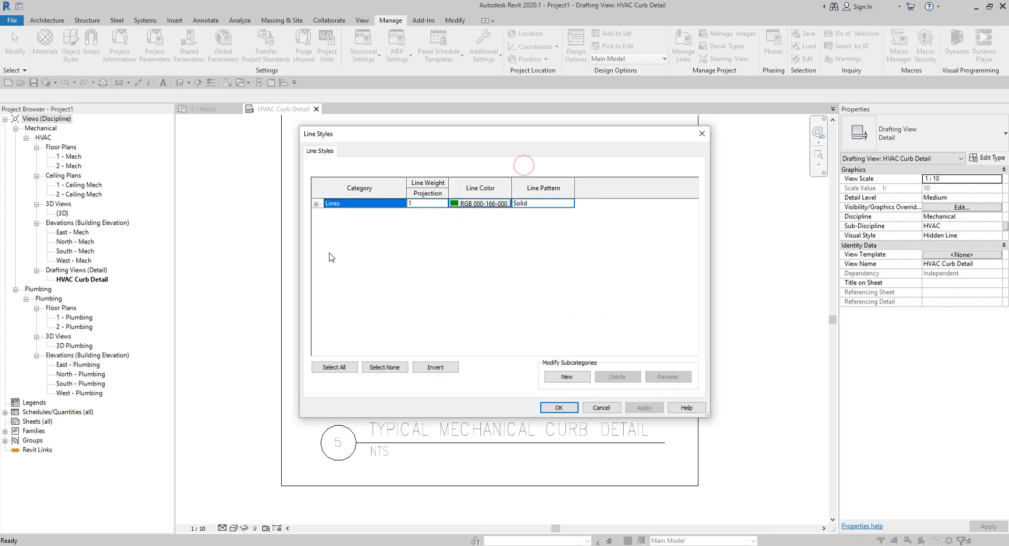
{"action": "left_click", "coordinate": [316, 204]}
{"action": "left_click", "coordinate": [315, 135]}
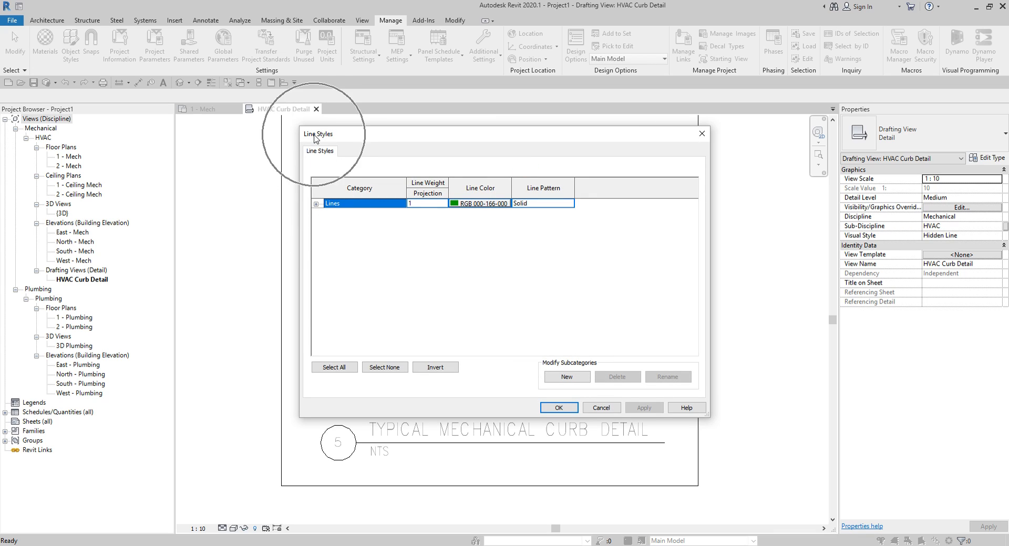
{"action": "left_click", "coordinate": [316, 205]}
{"action": "left_click", "coordinate": [317, 204]}
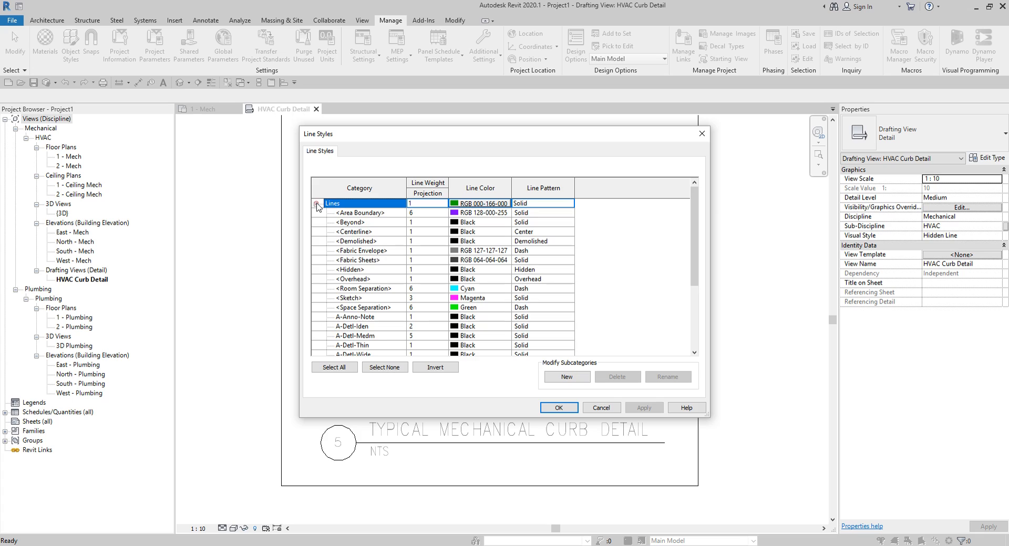
{"action": "scroll", "coordinate": [435, 229], "scroll_direction": "down", "scroll_amount": 1}
{"action": "scroll", "coordinate": [435, 232], "scroll_direction": "down", "scroll_amount": 1}
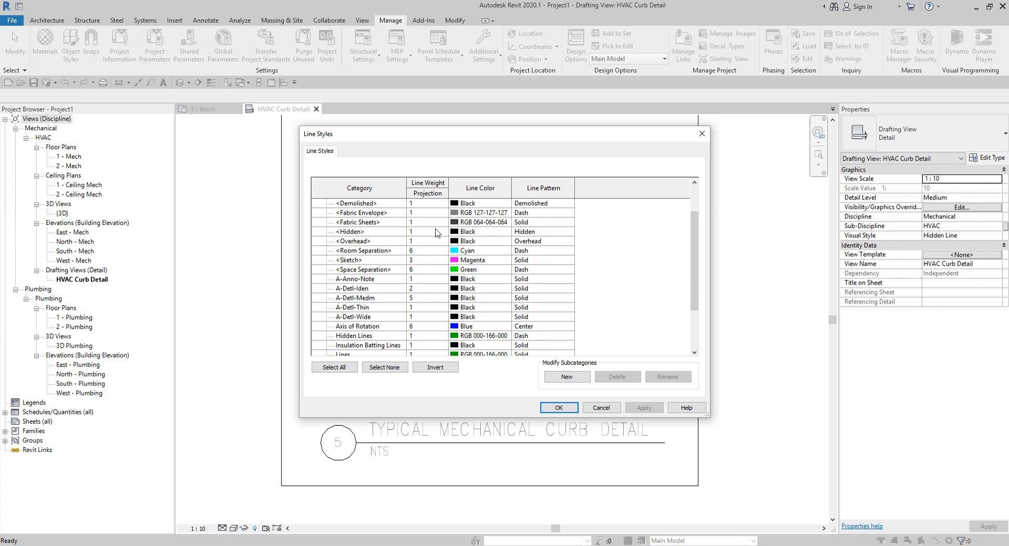
Step: Set the A-Detl-Wide line style's projection weight to 6 and its color to Magenta, and apply the changes
{"action": "left_click", "coordinate": [362, 309]}
{"action": "left_click", "coordinate": [361, 319]}
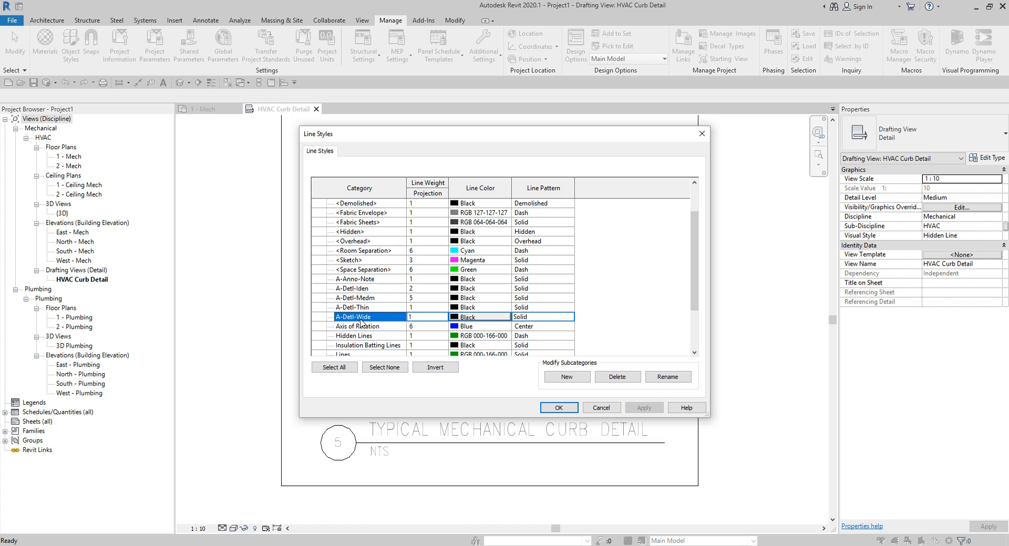
{"action": "left_click", "coordinate": [426, 318]}
{"action": "left_click", "coordinate": [444, 318]}
{"action": "left_click", "coordinate": [411, 363]}
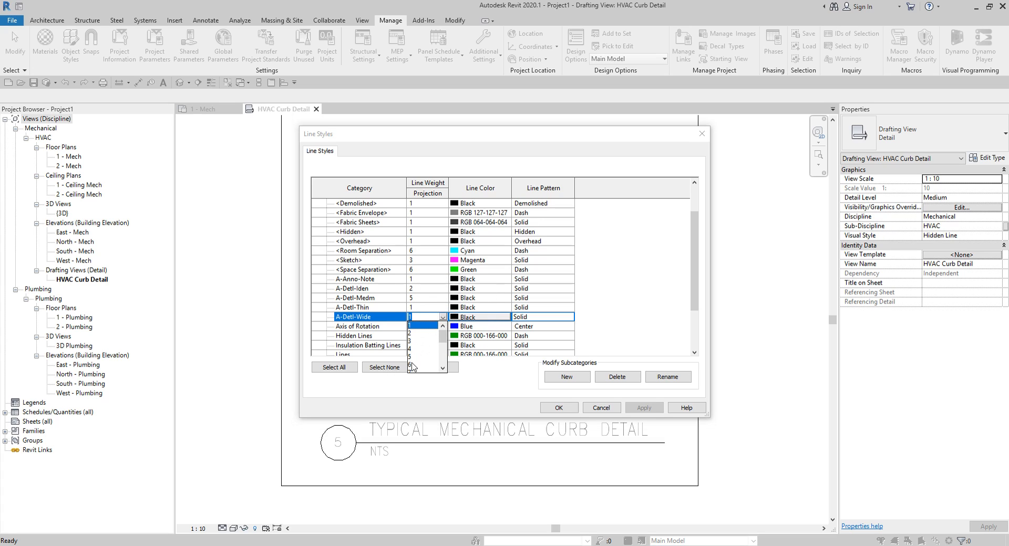
{"action": "left_click", "coordinate": [426, 322]}
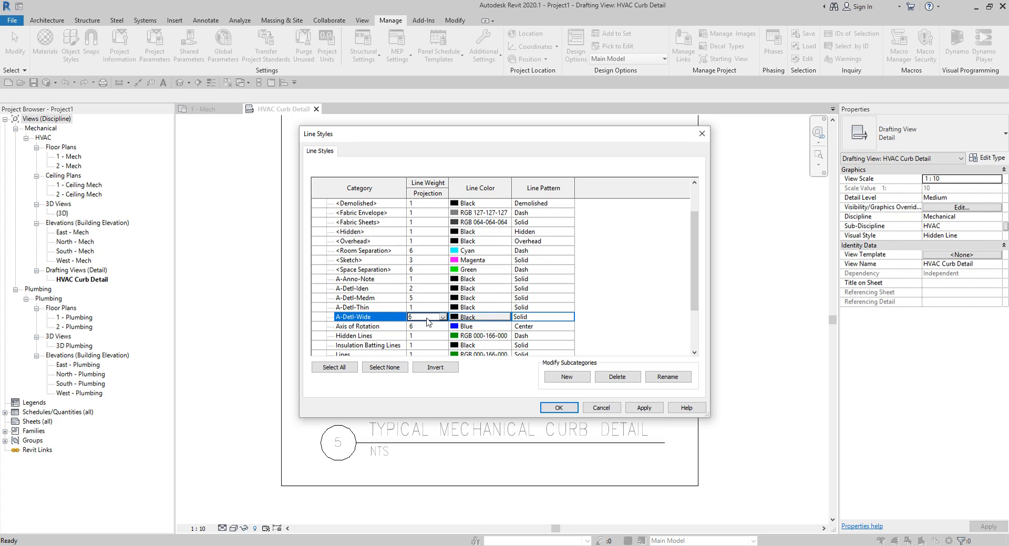
{"action": "left_click", "coordinate": [468, 319]}
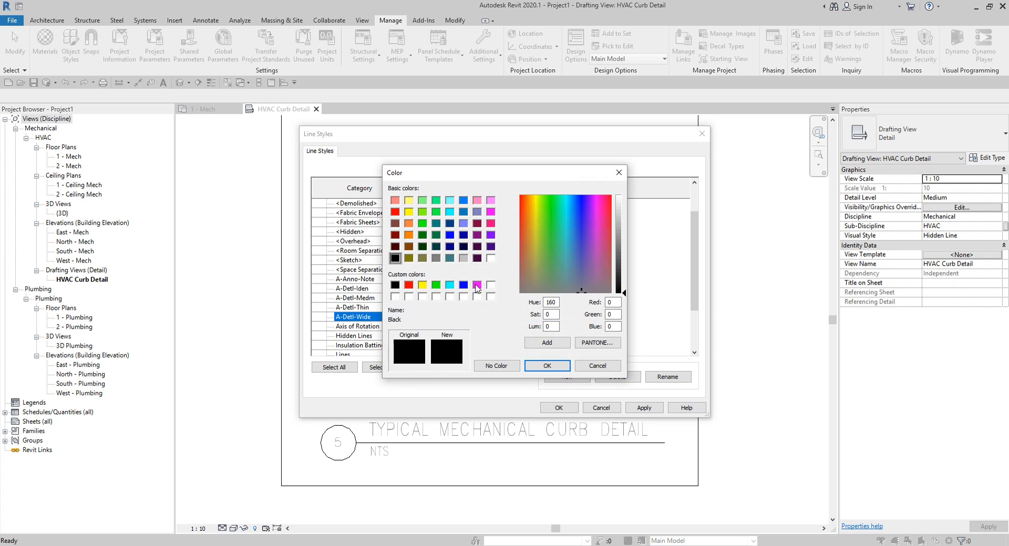
{"action": "left_click", "coordinate": [477, 286]}
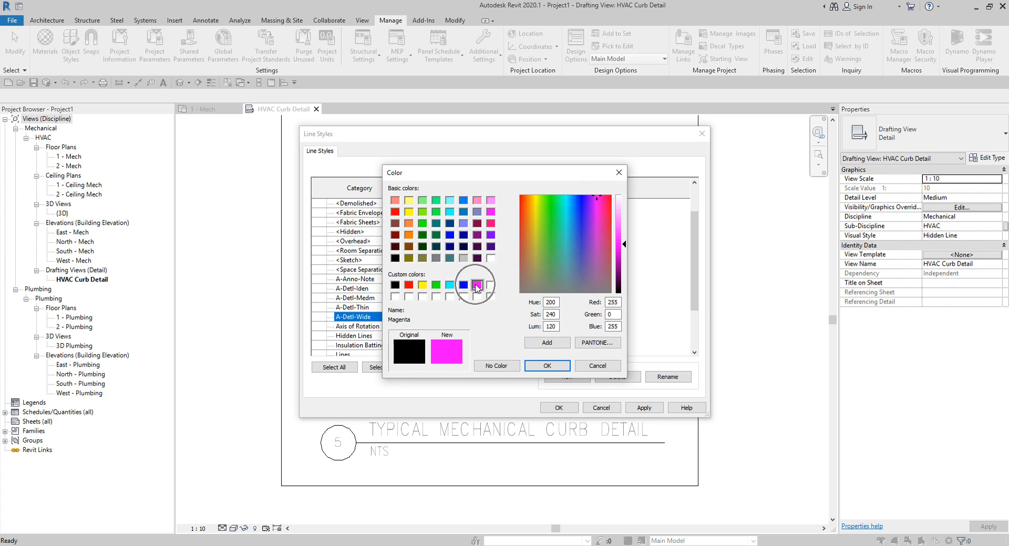
{"action": "left_click", "coordinate": [541, 366]}
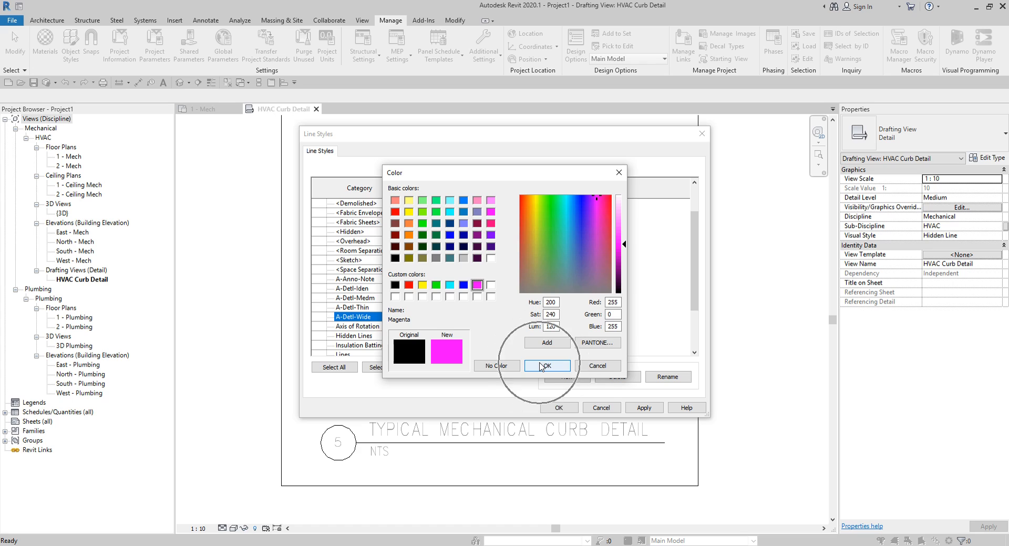
{"action": "left_click", "coordinate": [559, 409]}
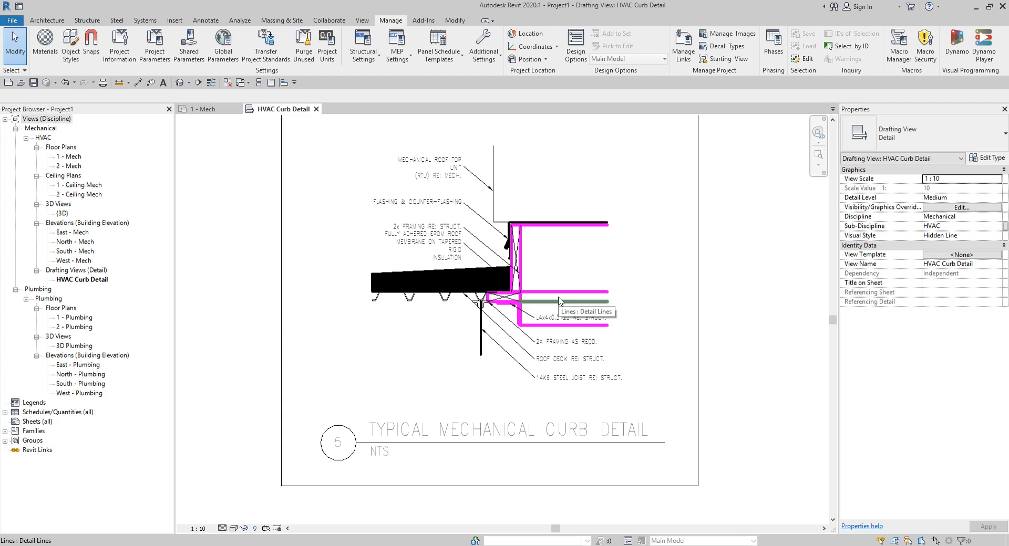
Step: Select all text notes visible in the view that share the "2X FRAMING AS REQD." note's type and change them to 2.5mm Arial
{"action": "scroll", "coordinate": [504, 264], "scroll_direction": "up", "scroll_amount": 3}
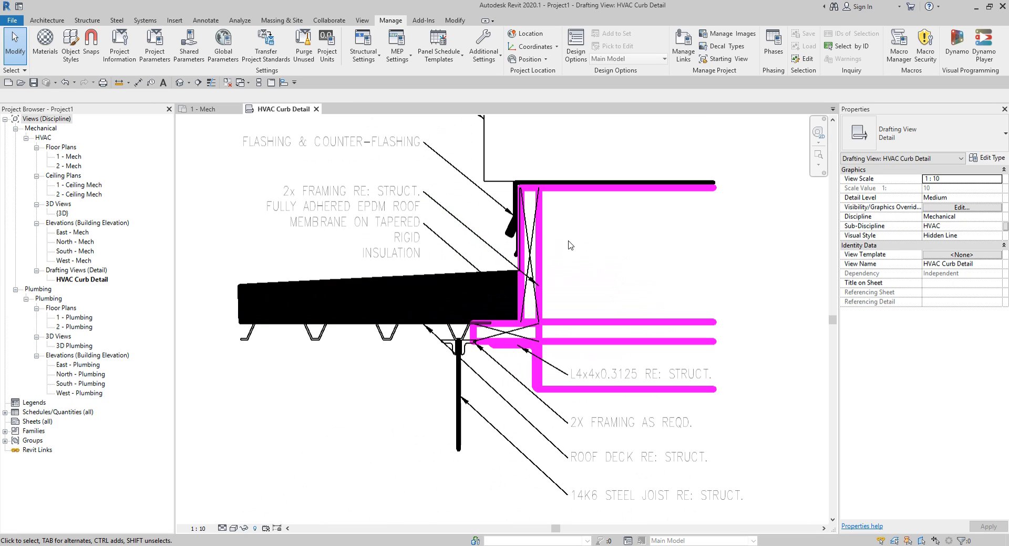
{"action": "scroll", "coordinate": [570, 246], "scroll_direction": "down", "scroll_amount": 2}
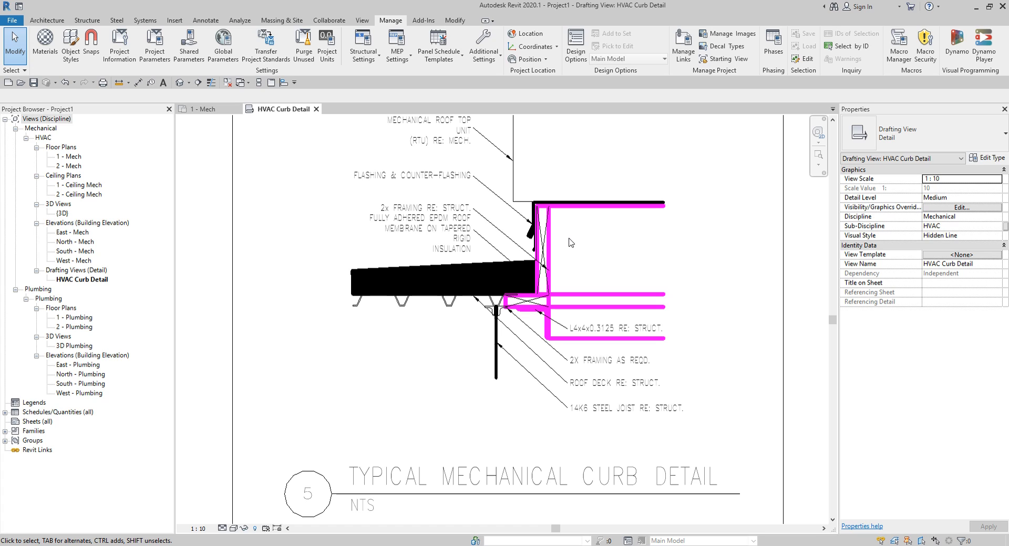
{"action": "scroll", "coordinate": [567, 262], "scroll_direction": "up", "scroll_amount": 2}
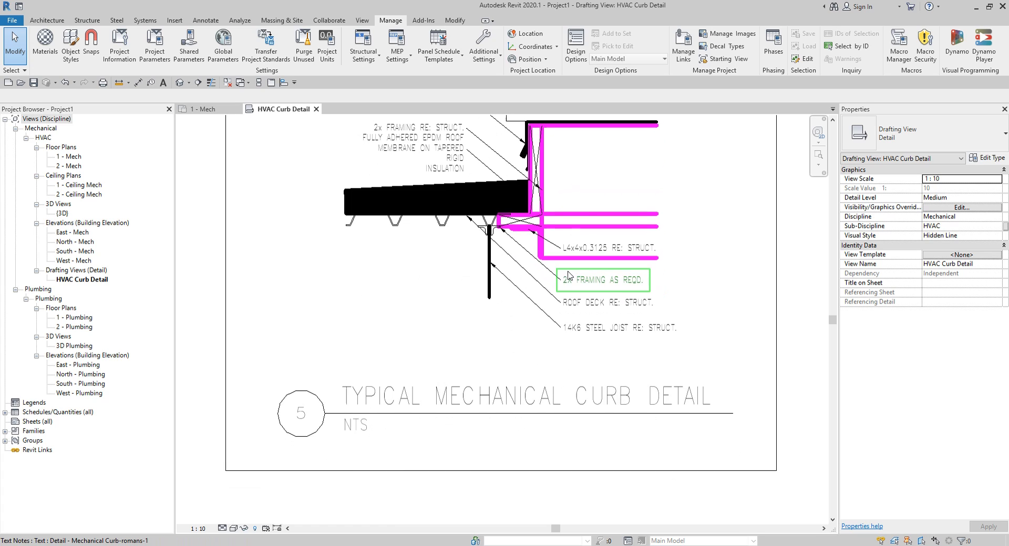
{"action": "key", "text": "ctrl"}
{"action": "key", "text": "ctrl"}
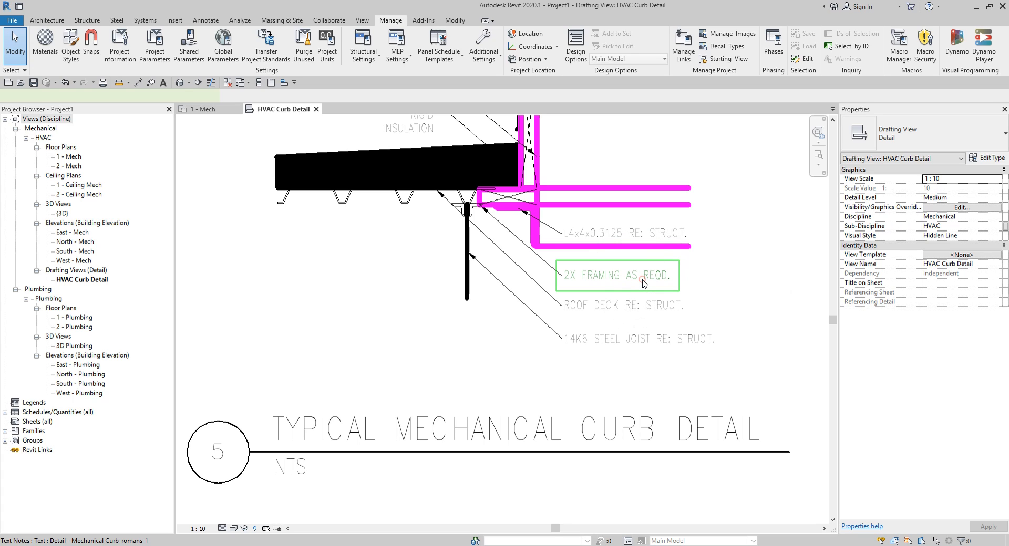
{"action": "left_click", "coordinate": [645, 283]}
{"action": "key", "text": "ctrl"}
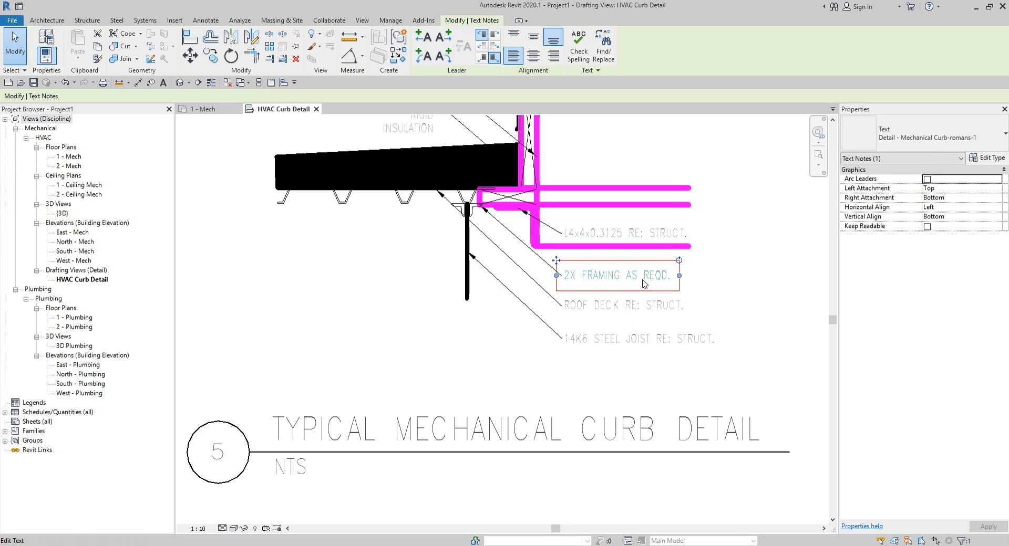
{"action": "scroll", "coordinate": [644, 284], "scroll_direction": "down", "scroll_amount": 2}
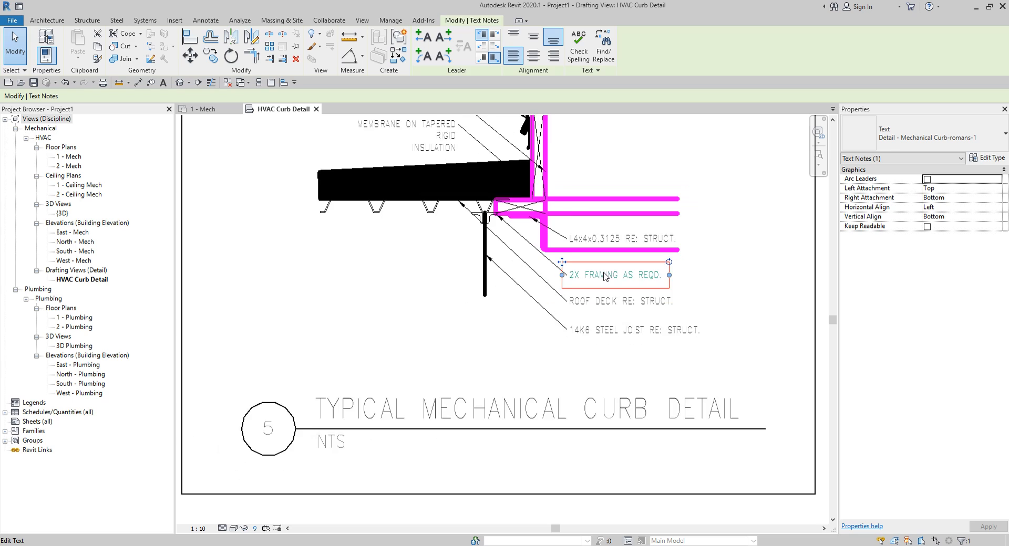
{"action": "right_click", "coordinate": [697, 275]}
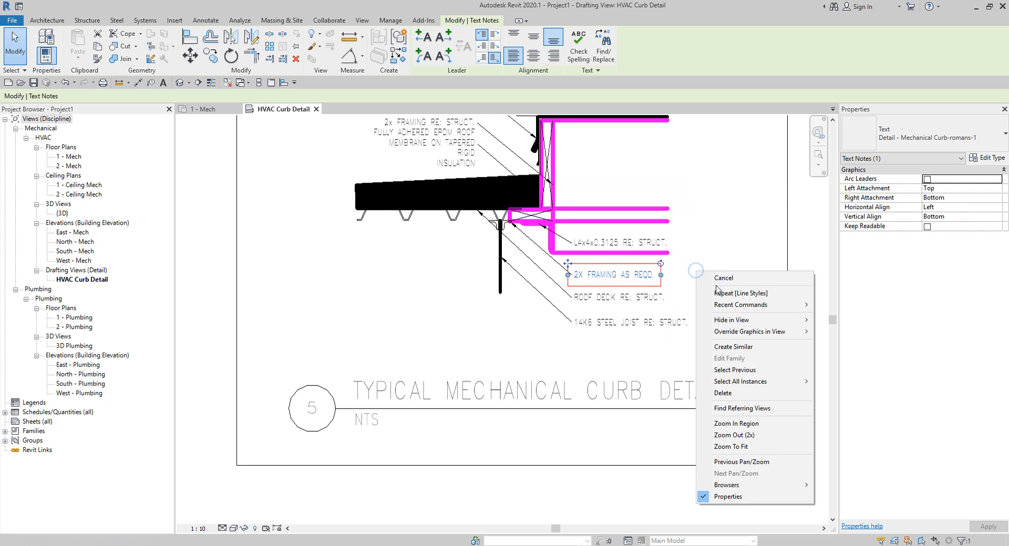
{"action": "mouse_move", "coordinate": [727, 385]}
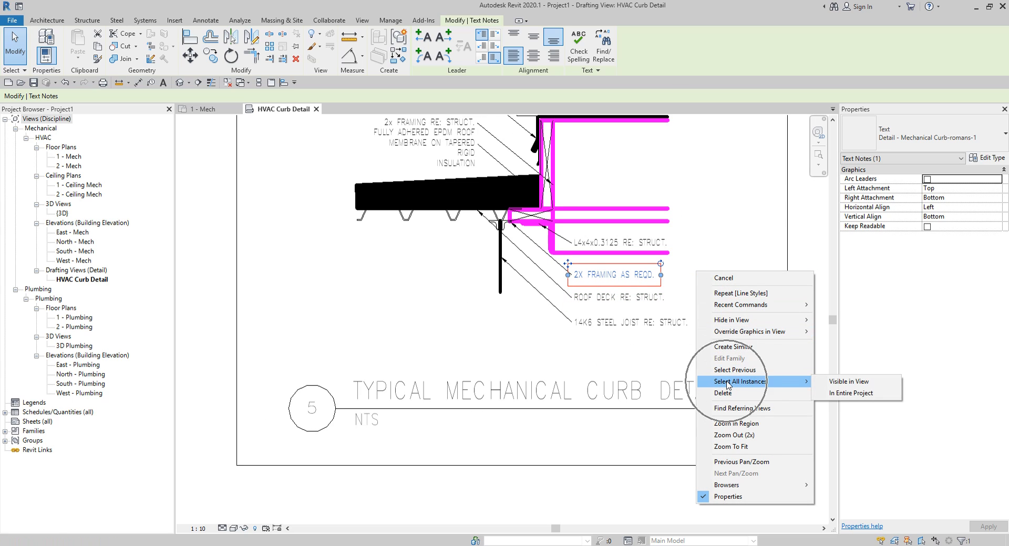
{"action": "left_click", "coordinate": [852, 383]}
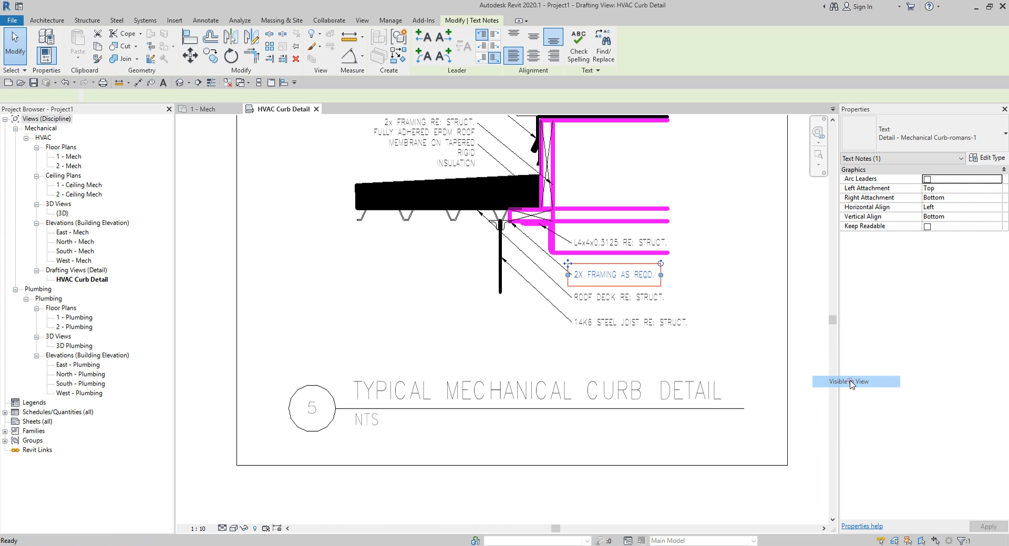
{"action": "scroll", "coordinate": [683, 310], "scroll_direction": "down", "scroll_amount": 2}
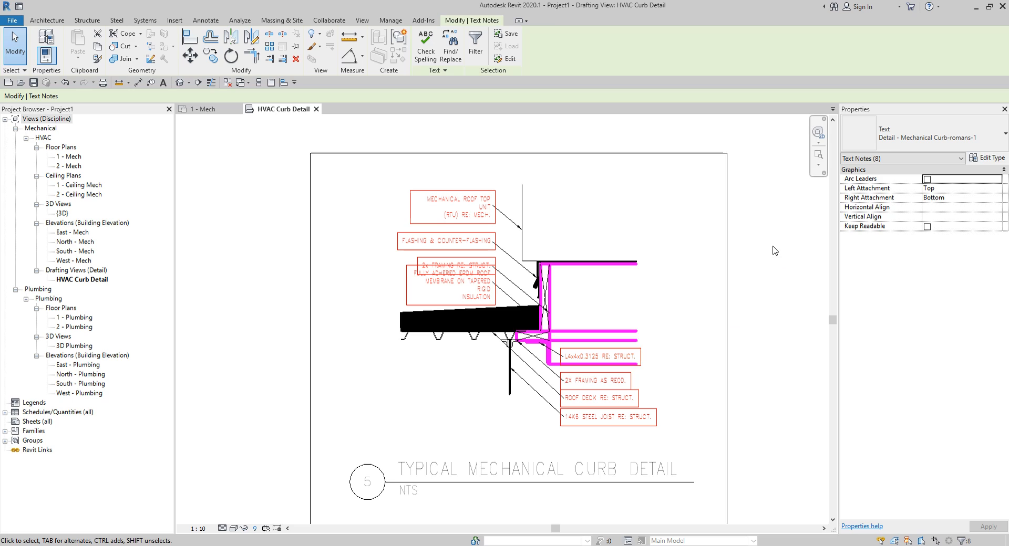
{"action": "left_click", "coordinate": [940, 136]}
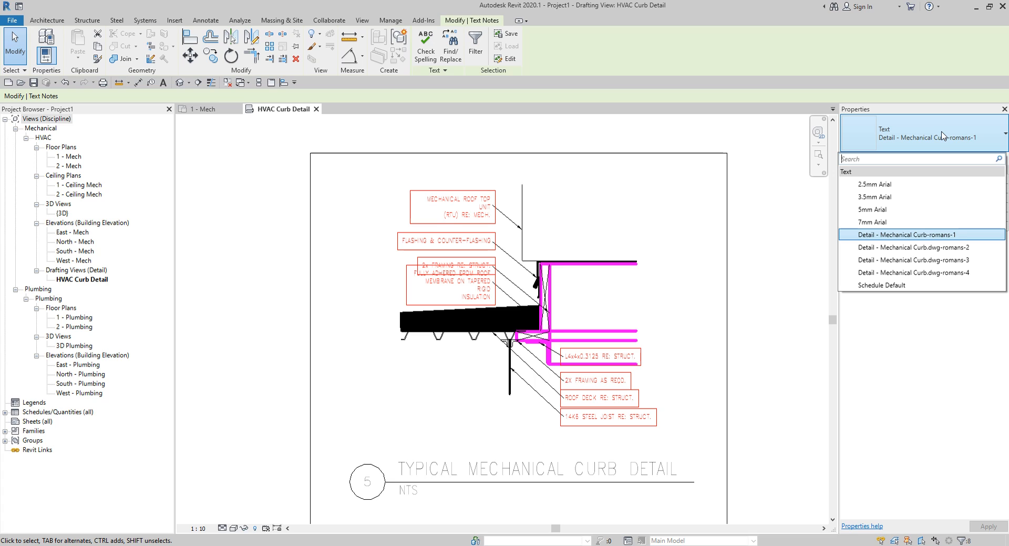
{"action": "left_click", "coordinate": [885, 187]}
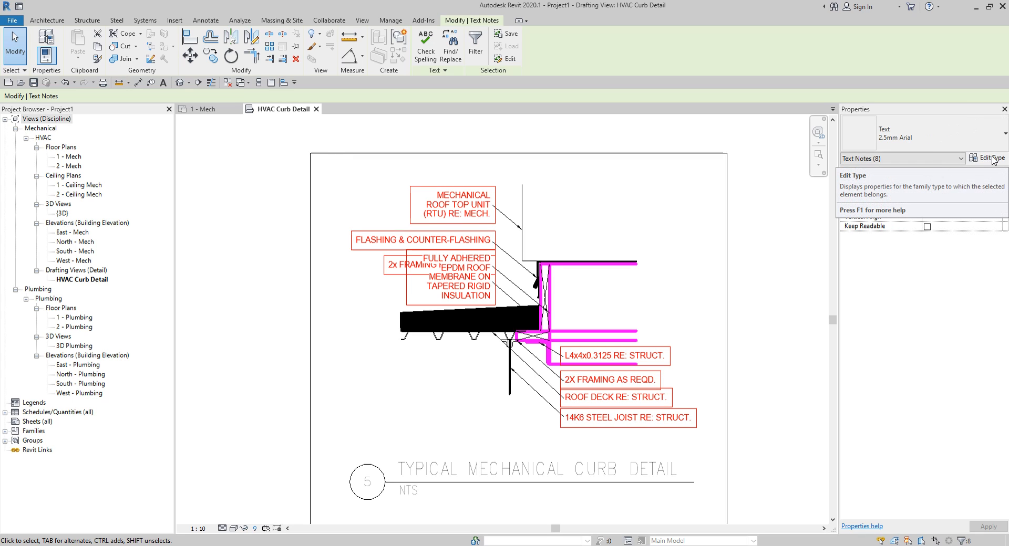
Step: Duplicate the selected notes' text type as 2mm Arial with a text size of 2 mm and apply it to them
{"action": "left_click", "coordinate": [990, 159]}
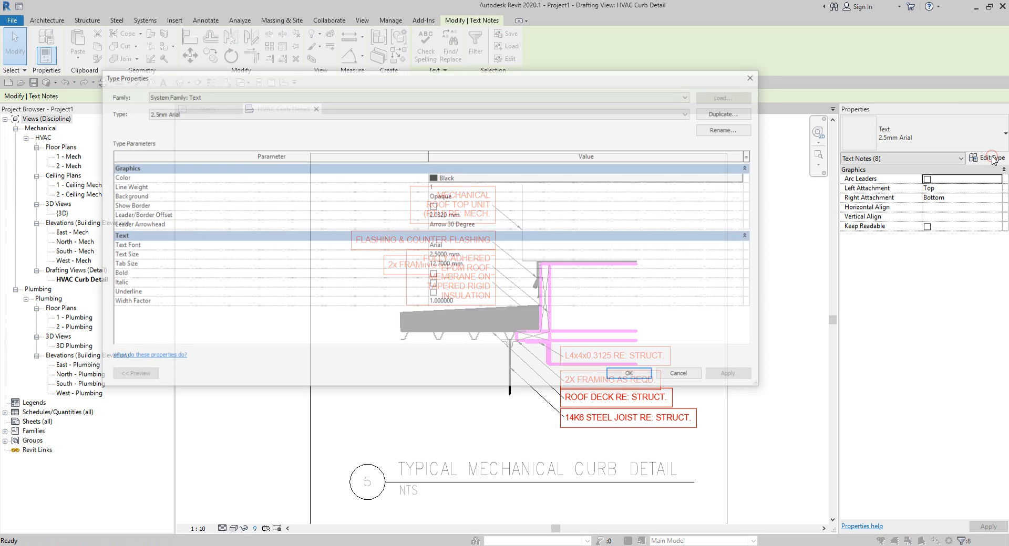
{"action": "left_click", "coordinate": [731, 115]}
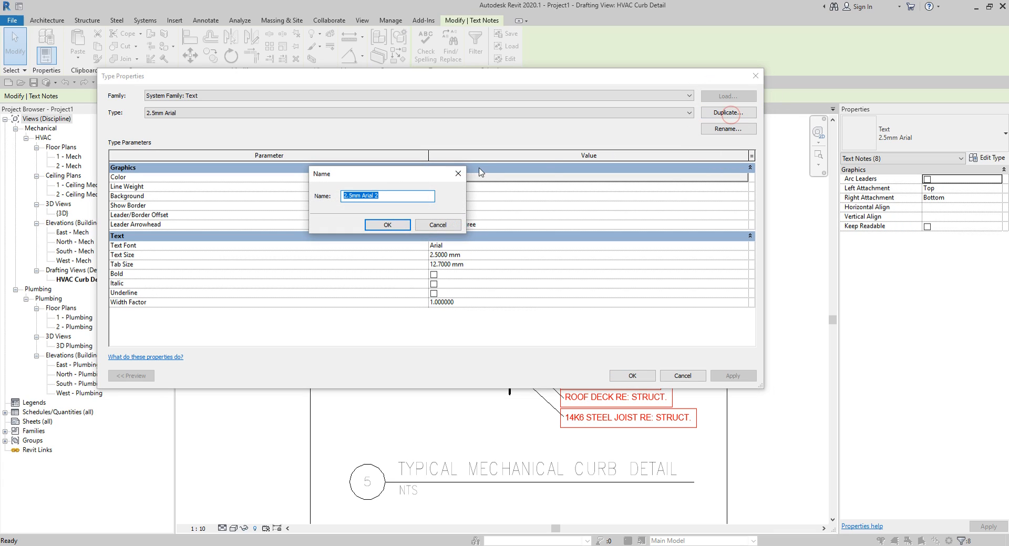
{"action": "left_click", "coordinate": [354, 196]}
{"action": "left_click", "coordinate": [386, 226]}
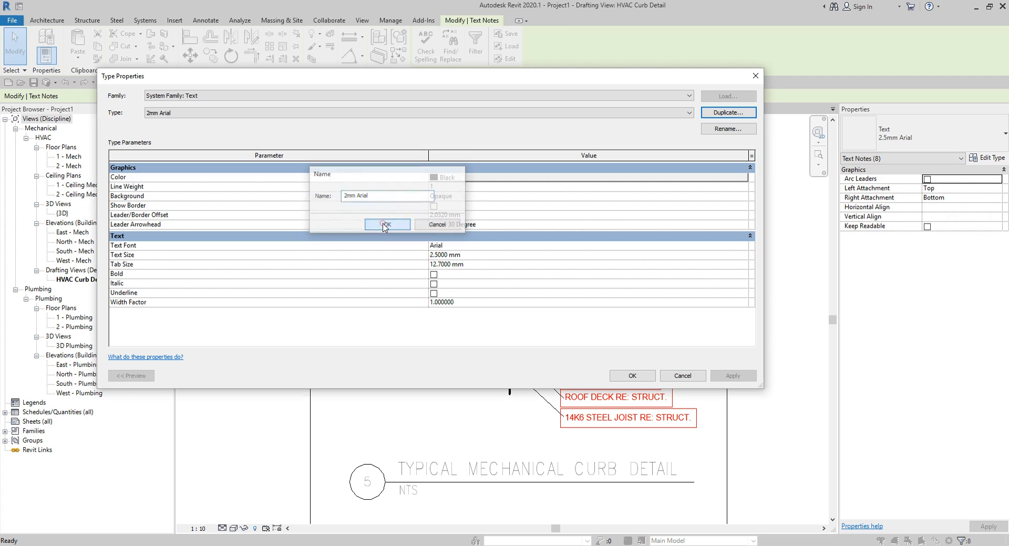
{"action": "left_click", "coordinate": [469, 256]}
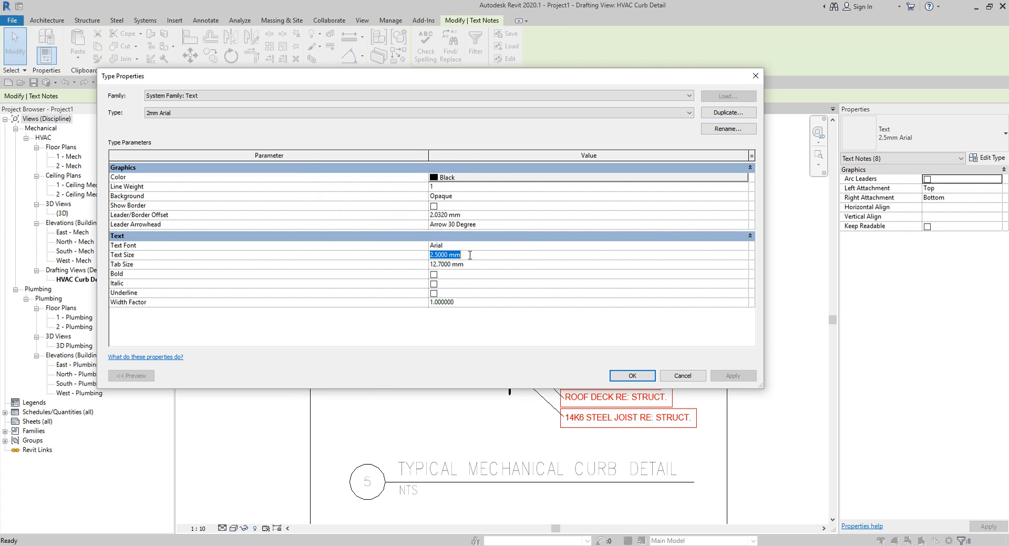
{"action": "type", "text": "2"}
{"action": "left_click", "coordinate": [624, 375]}
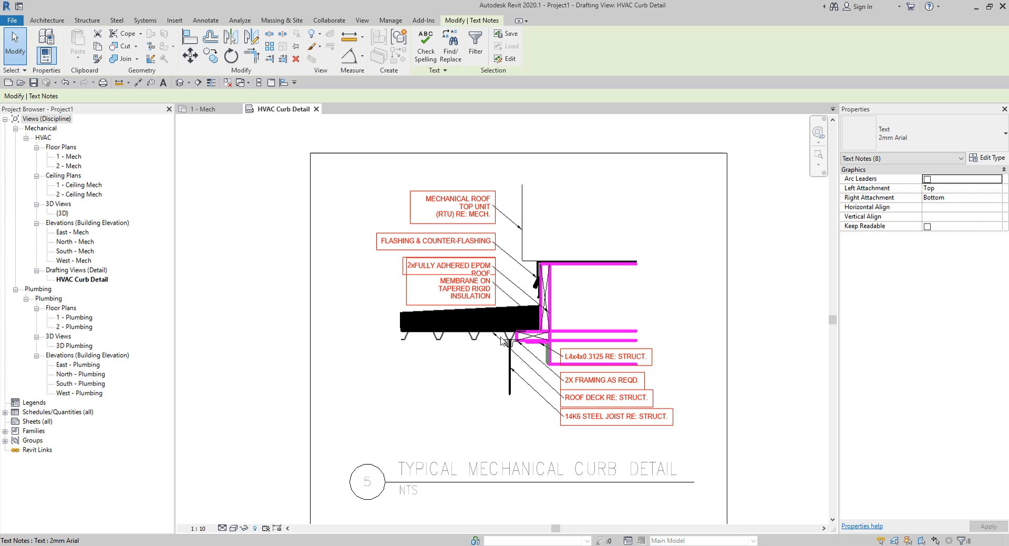
Step: Widen the "FULLY ADHERED EPDM ROOF MEMBRANE ON TAPERED RIGID INSULATION" note's text box so the text wraps on three lines and clears the framing note
{"action": "middle_click_drag", "start_coordinate": [473, 272], "coordinate": [563, 224]}
{"action": "scroll", "coordinate": [509, 220], "scroll_direction": "up", "scroll_amount": 2}
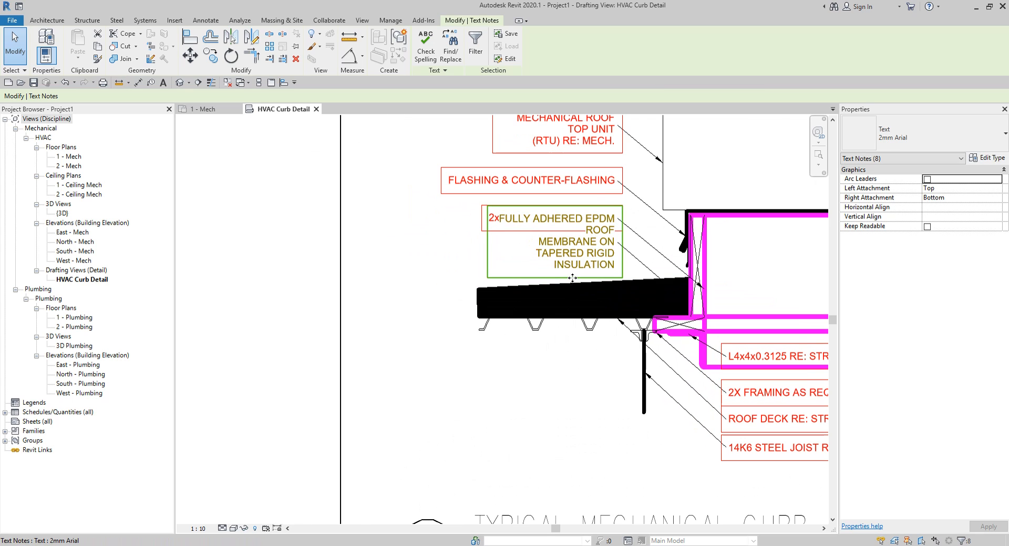
{"action": "middle_click_drag", "start_coordinate": [550, 259], "coordinate": [524, 296]}
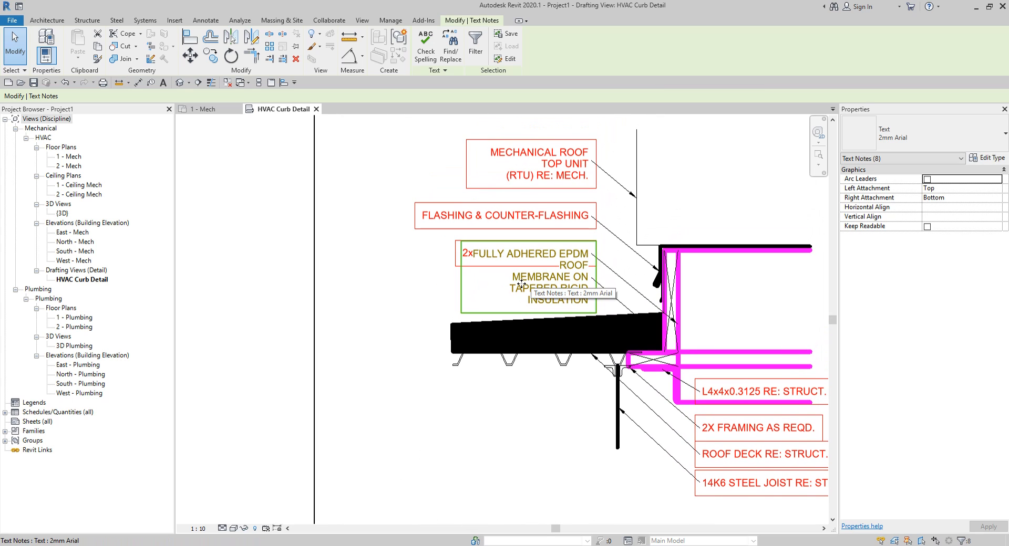
{"action": "left_click", "coordinate": [404, 278]}
{"action": "left_click", "coordinate": [520, 281]}
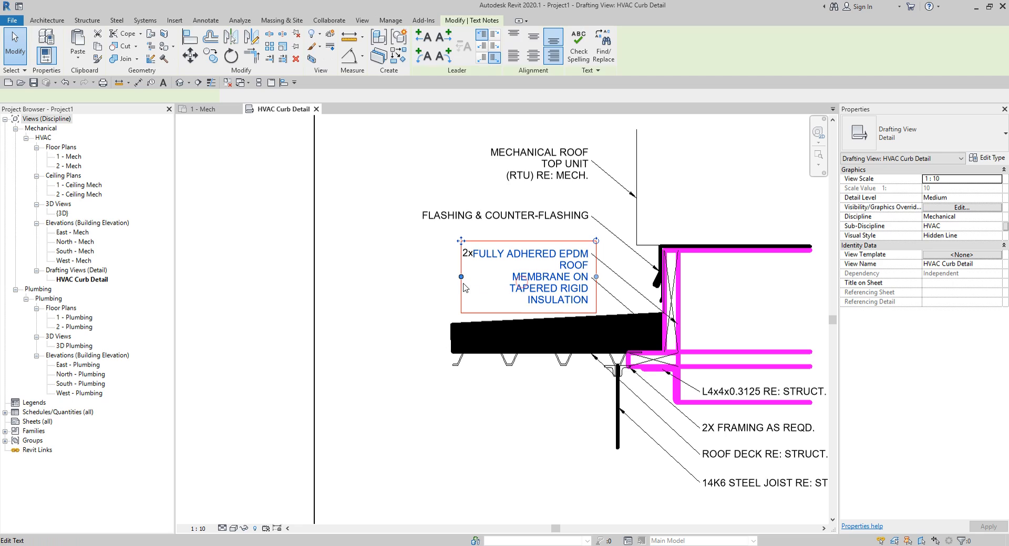
{"action": "left_click_drag", "start_coordinate": [460, 279], "coordinate": [370, 279]}
{"action": "left_click", "coordinate": [512, 395]}
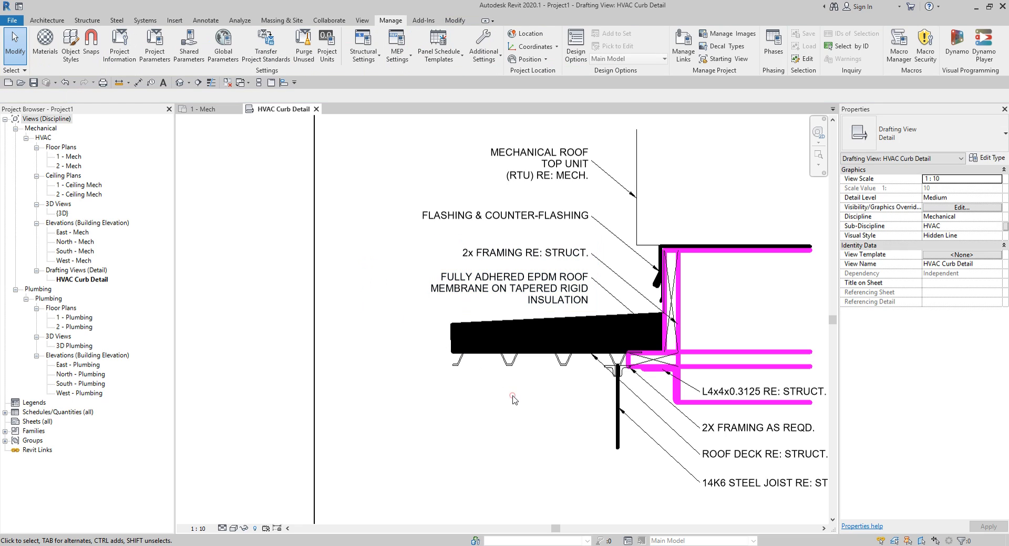
Step: Try to adjust the width of the "MECHANICAL ROOF TOP UNIT (RTU) RE: MECH." note's text box
{"action": "left_click", "coordinate": [532, 164]}
{"action": "mouse_move", "coordinate": [469, 166]}
{"action": "left_mouse_down"}
{"action": "mouse_move", "coordinate": [421, 164]}
{"action": "mouse_move", "coordinate": [518, 164]}
{"action": "mouse_move", "coordinate": [456, 165]}
{"action": "mouse_move", "coordinate": [471, 164]}
{"action": "left_mouse_up"}
{"action": "left_click", "coordinate": [396, 185]}
{"action": "left_click", "coordinate": [544, 179]}
{"action": "left_click", "coordinate": [405, 166]}
Step: Examine the restyled notes around the curb detail, from the structural callouts up to the rooftop unit note
{"action": "scroll", "coordinate": [405, 166], "scroll_direction": "down", "scroll_amount": 1}
{"action": "middle_click_drag", "start_coordinate": [405, 166], "coordinate": [268, 40]}
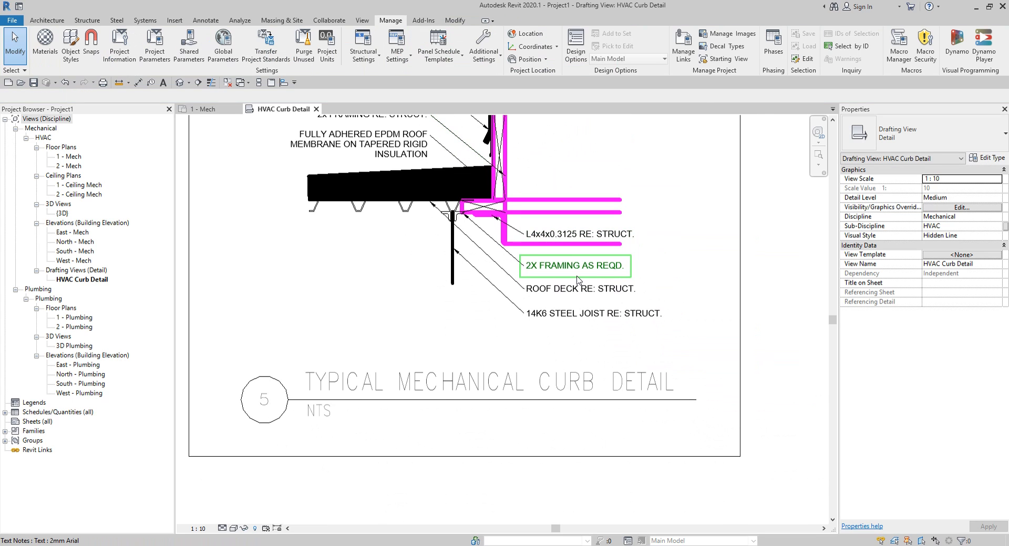
{"action": "scroll", "coordinate": [577, 279], "scroll_direction": "up", "scroll_amount": 4}
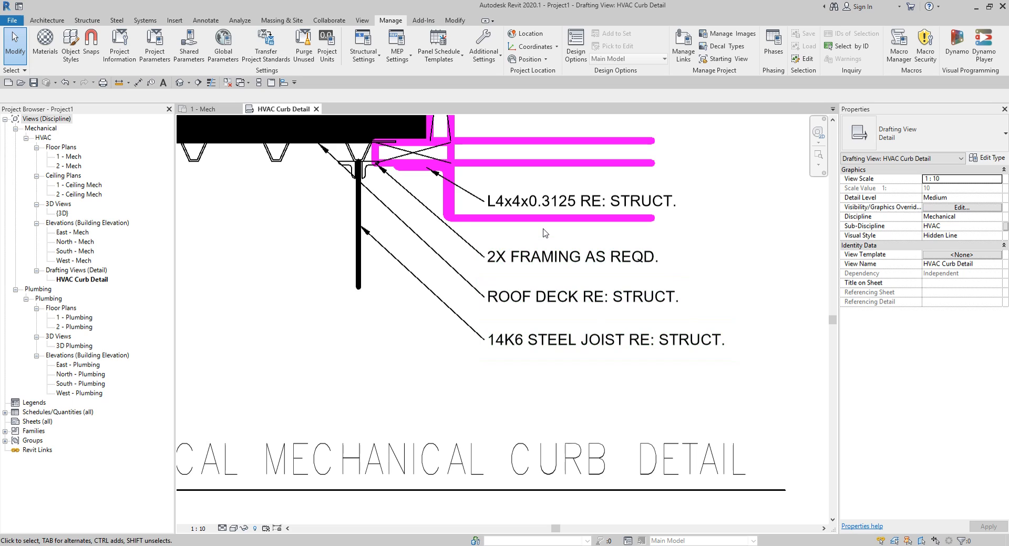
{"action": "scroll", "coordinate": [529, 213], "scroll_direction": "down", "scroll_amount": 3}
{"action": "middle_click_drag", "start_coordinate": [530, 212], "coordinate": [563, 278]}
{"action": "scroll", "coordinate": [590, 201], "scroll_direction": "down", "scroll_amount": 2}
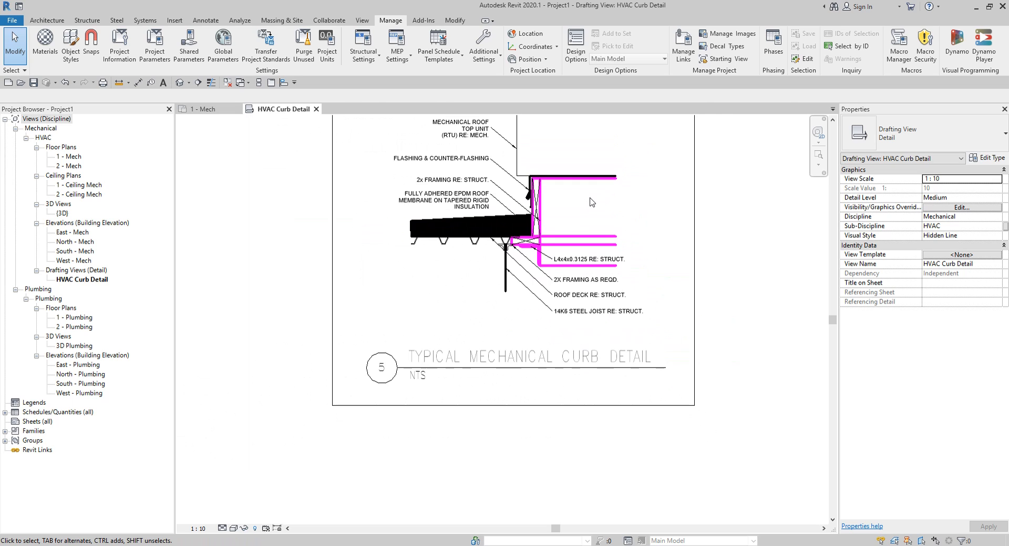
{"action": "middle_click_drag", "start_coordinate": [591, 201], "coordinate": [605, 226]}
{"action": "scroll", "coordinate": [564, 180], "scroll_direction": "up", "scroll_amount": 3}
{"action": "middle_click_drag", "start_coordinate": [564, 180], "coordinate": [696, 282]}
{"action": "scroll", "coordinate": [607, 246], "scroll_direction": "up", "scroll_amount": 2}
{"action": "scroll", "coordinate": [607, 245], "scroll_direction": "up", "scroll_amount": 2}
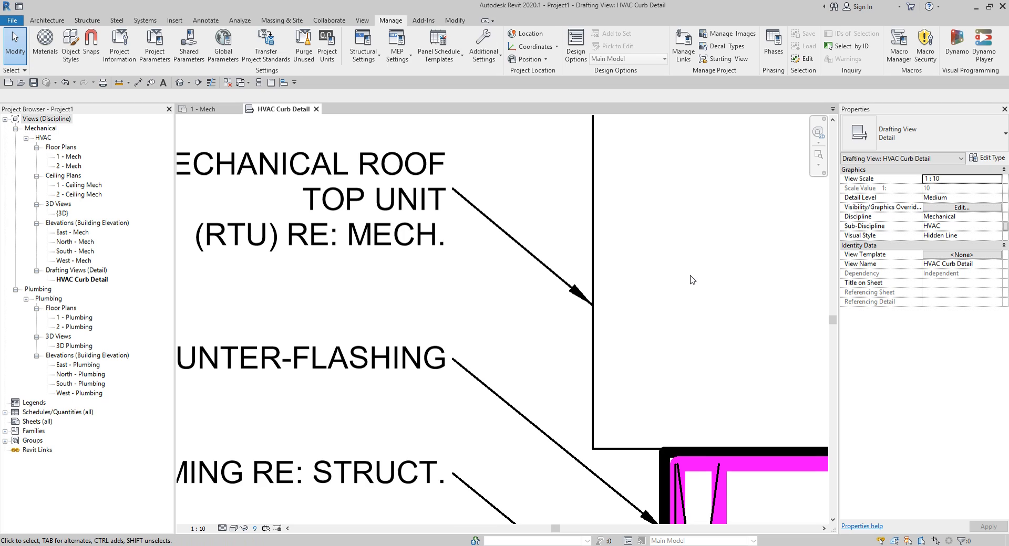
Step: Inspect the leader line and arrowhead of the "MECHANICAL ROOF TOP UNIT" note to see what element types they are
{"action": "scroll", "coordinate": [691, 282], "scroll_direction": "down", "scroll_amount": 1}
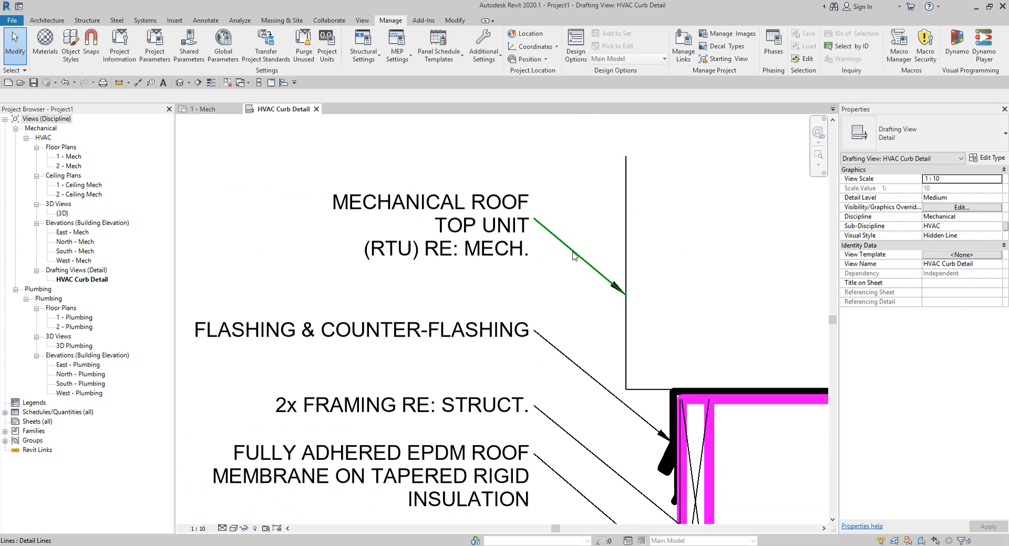
{"action": "left_click", "coordinate": [573, 256]}
{"action": "left_click", "coordinate": [662, 270]}
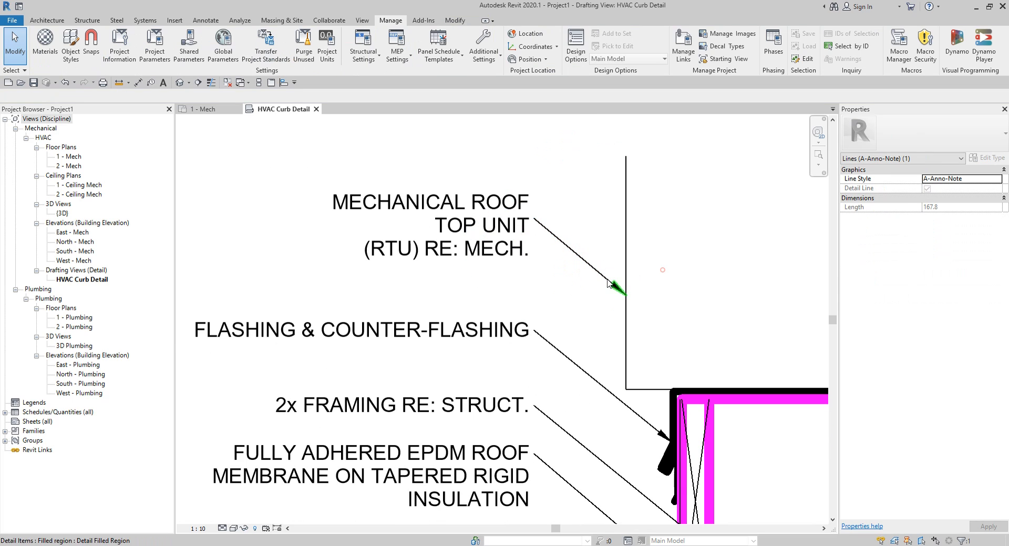
{"action": "left_click", "coordinate": [604, 277]}
{"action": "left_click", "coordinate": [520, 213]}
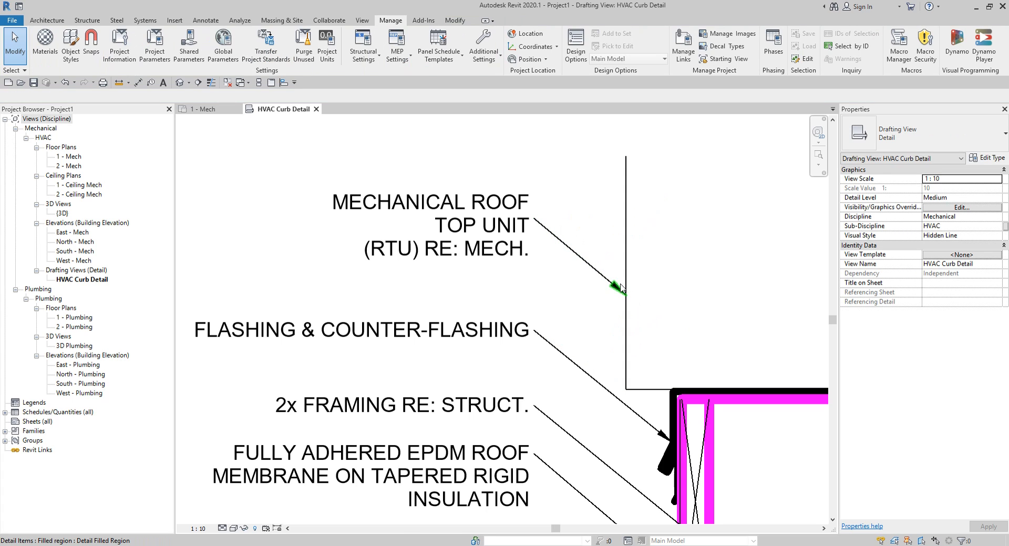
{"action": "scroll", "coordinate": [621, 288], "scroll_direction": "down", "scroll_amount": 5}
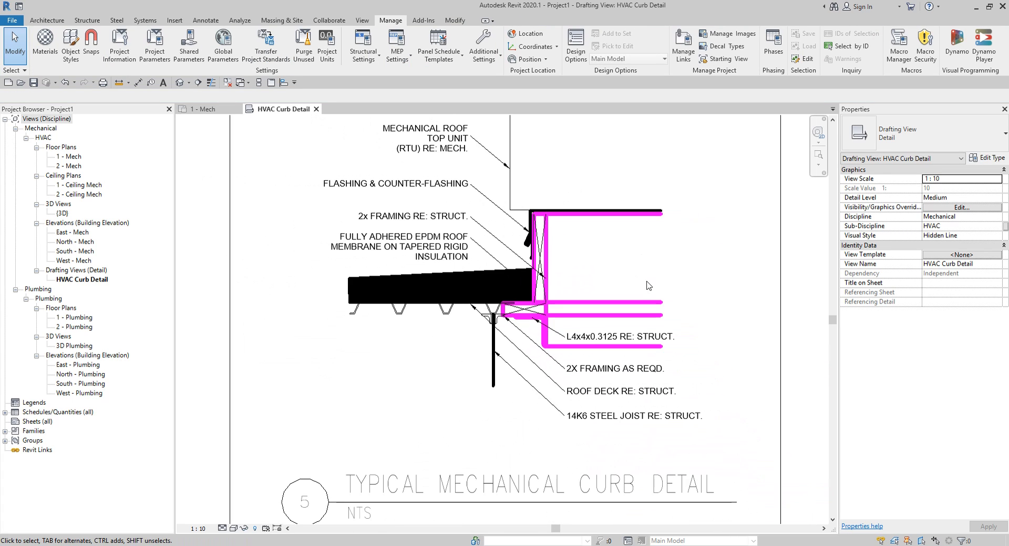
{"action": "middle_click_drag", "start_coordinate": [647, 281], "coordinate": [599, 261]}
{"action": "left_click", "coordinate": [769, 301]}
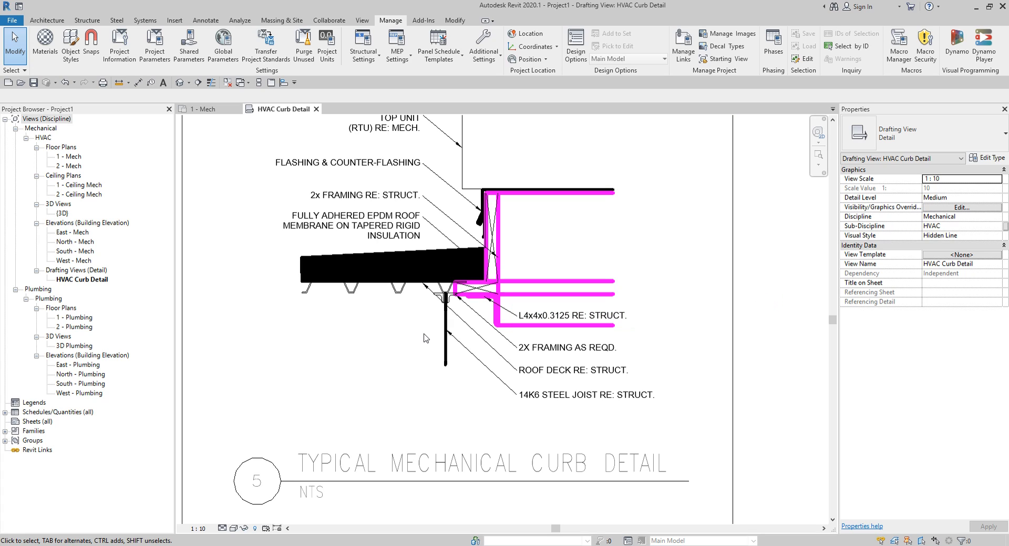
Step: Change the "TYPICAL MECHANICAL CURB DETAIL" title, the "NTS" note and the detail number 5 to the 5mm Arial text type
{"action": "middle_click_drag", "start_coordinate": [426, 339], "coordinate": [510, 186]}
{"action": "key", "text": "ctrl"}
{"action": "key", "text": "ctrl"}
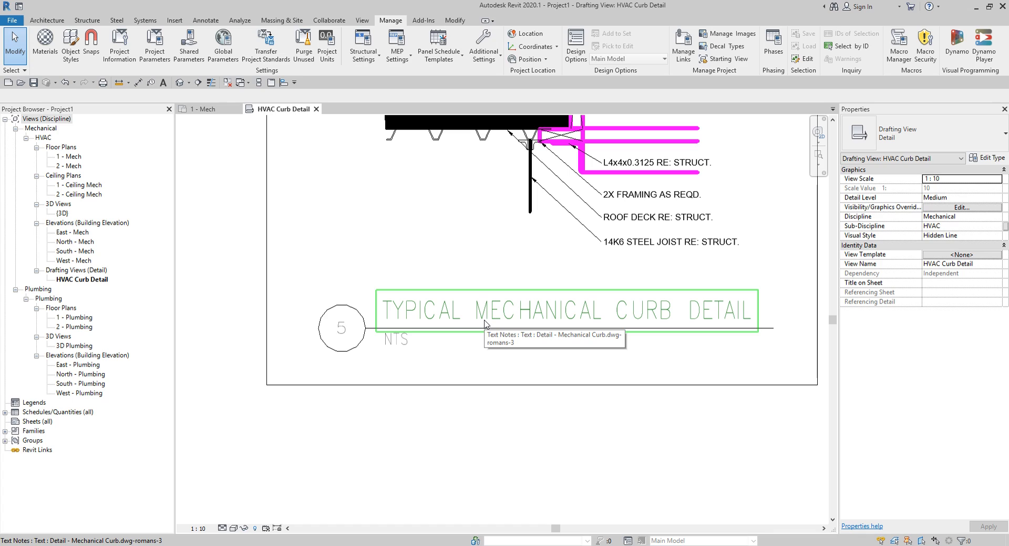
{"action": "left_click", "coordinate": [484, 323]}
{"action": "middle_click_drag", "start_coordinate": [484, 348], "coordinate": [493, 309]}
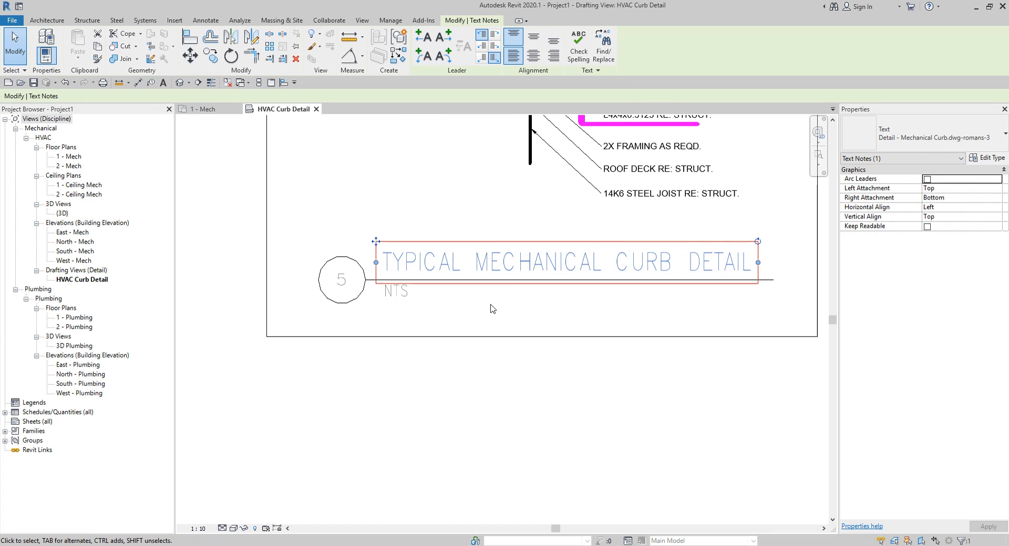
{"action": "left_click", "coordinate": [404, 302], "text": "ctrl"}
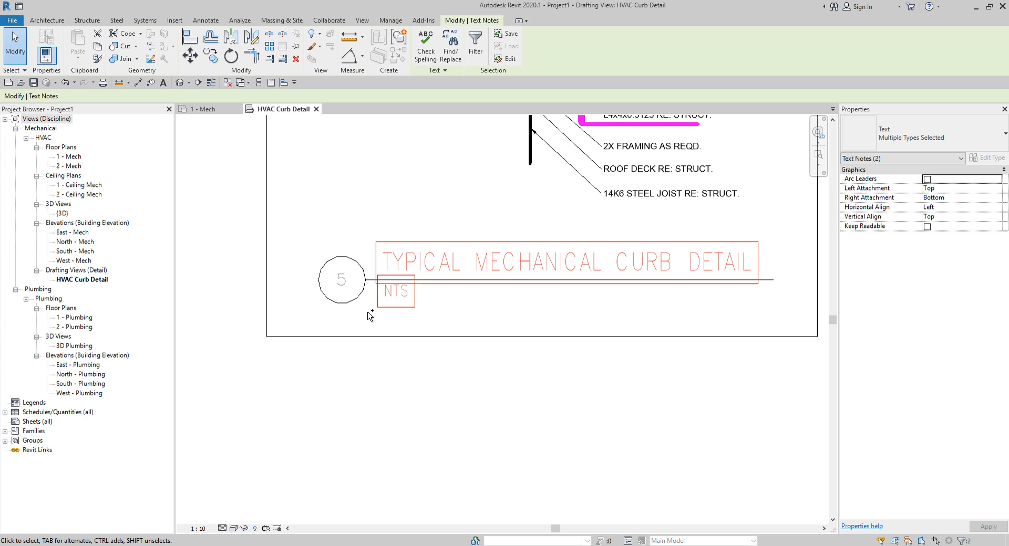
{"action": "left_click", "coordinate": [340, 281], "text": "ctrl"}
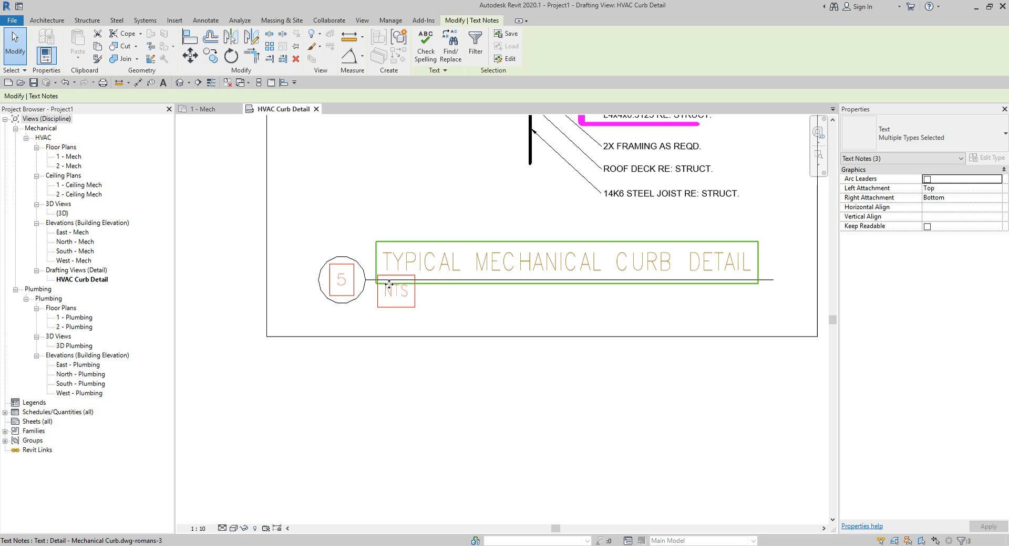
{"action": "left_click", "coordinate": [940, 137]}
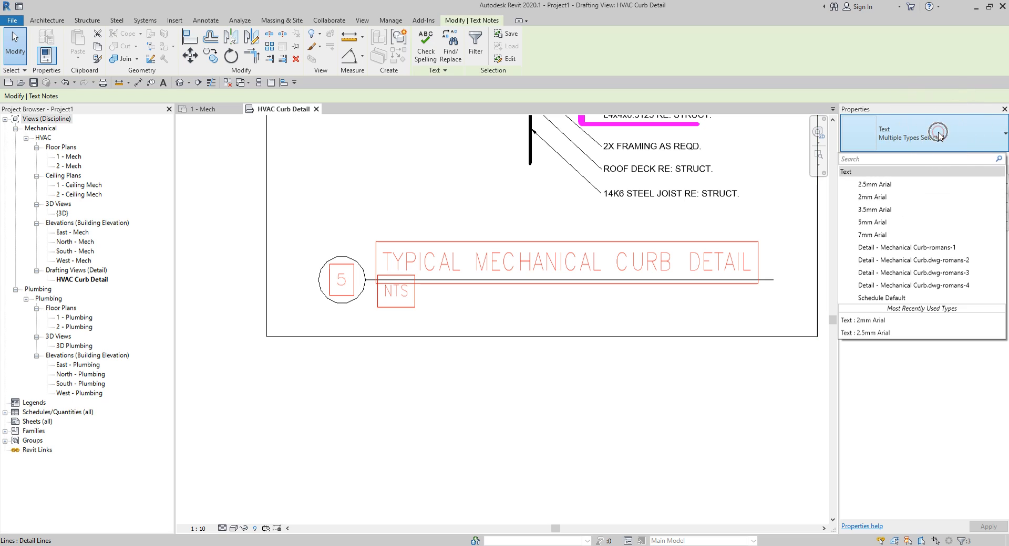
{"action": "left_click", "coordinate": [886, 223]}
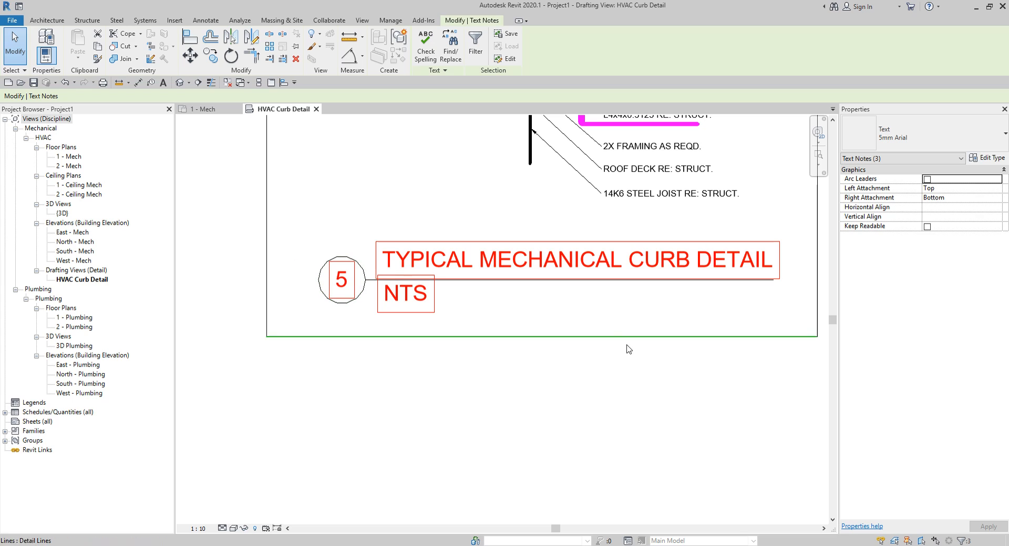
{"action": "left_click", "coordinate": [689, 409]}
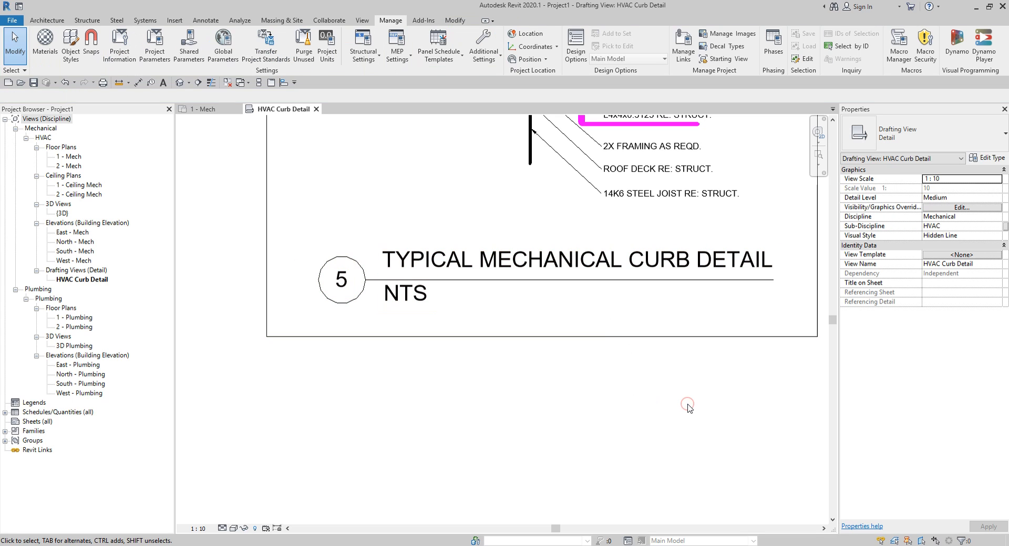
Step: Select the tapered rigid insulation filled region above the roof deck and review the available filled region types
{"action": "scroll", "coordinate": [539, 351], "scroll_direction": "down", "scroll_amount": 1}
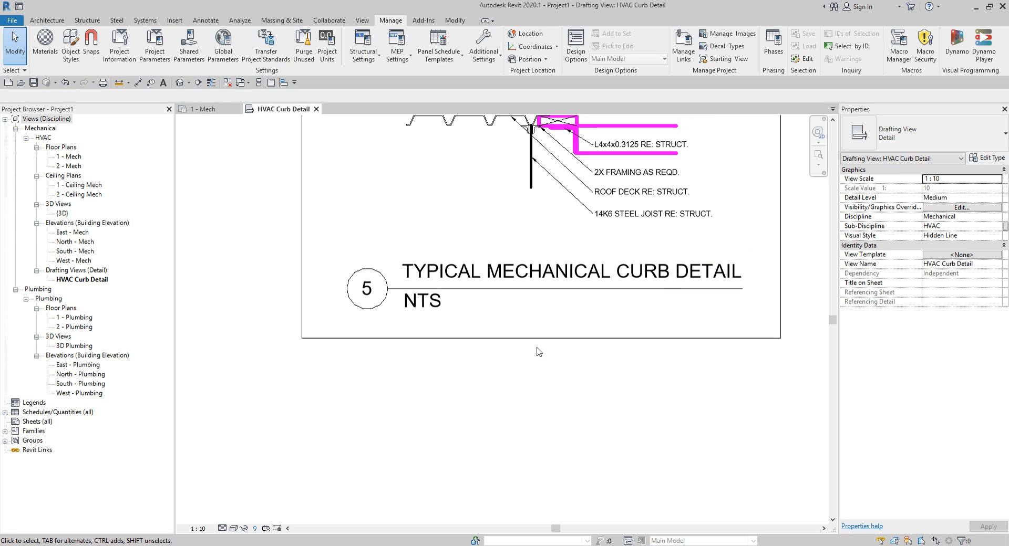
{"action": "middle_click_drag", "start_coordinate": [591, 380], "coordinate": [515, 351]}
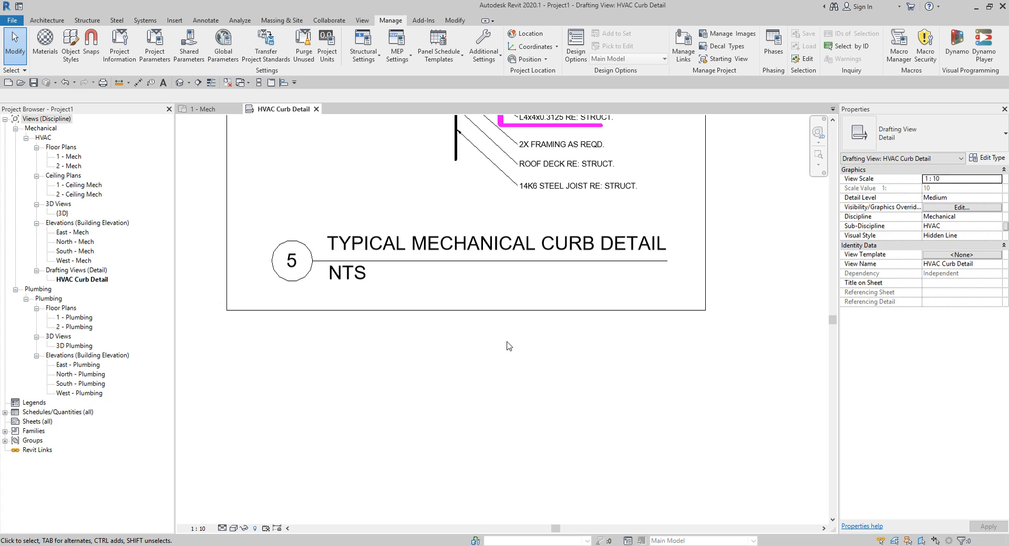
{"action": "middle_click", "coordinate": [530, 282]}
{"action": "middle_click", "coordinate": [530, 281]}
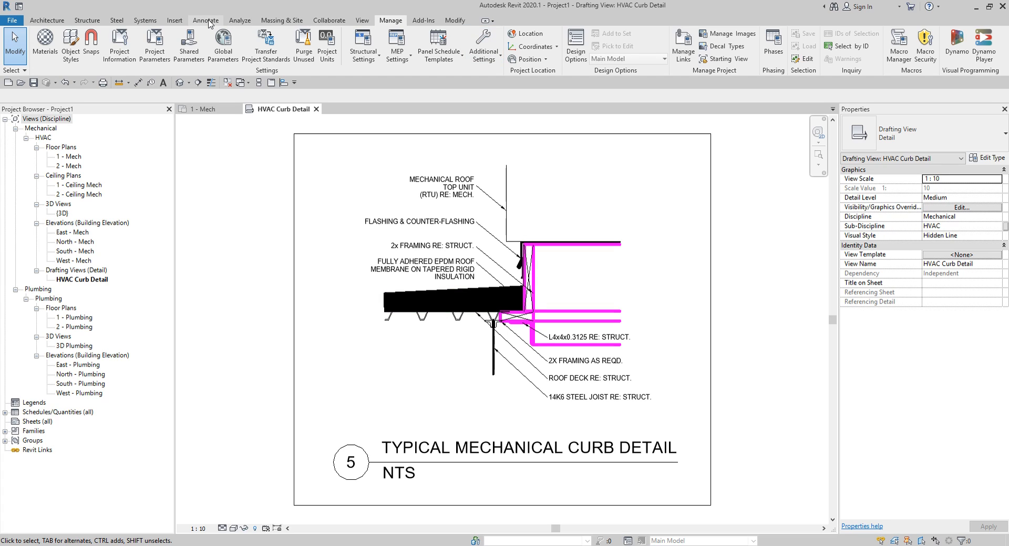
{"action": "scroll", "coordinate": [390, 296], "scroll_direction": "up", "scroll_amount": 5}
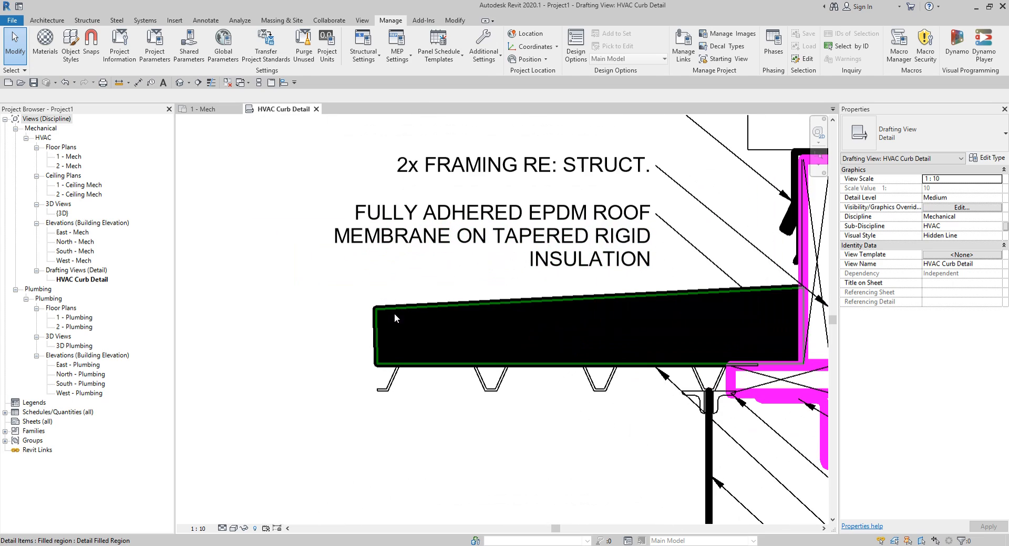
{"action": "key", "text": "ctrl"}
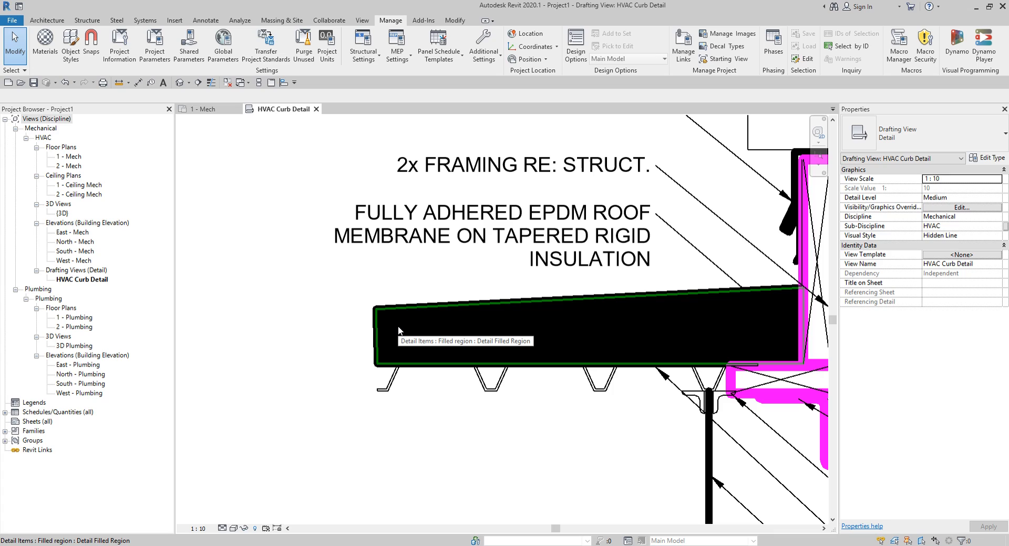
{"action": "key", "text": "ctrl"}
{"action": "left_click", "coordinate": [398, 330]}
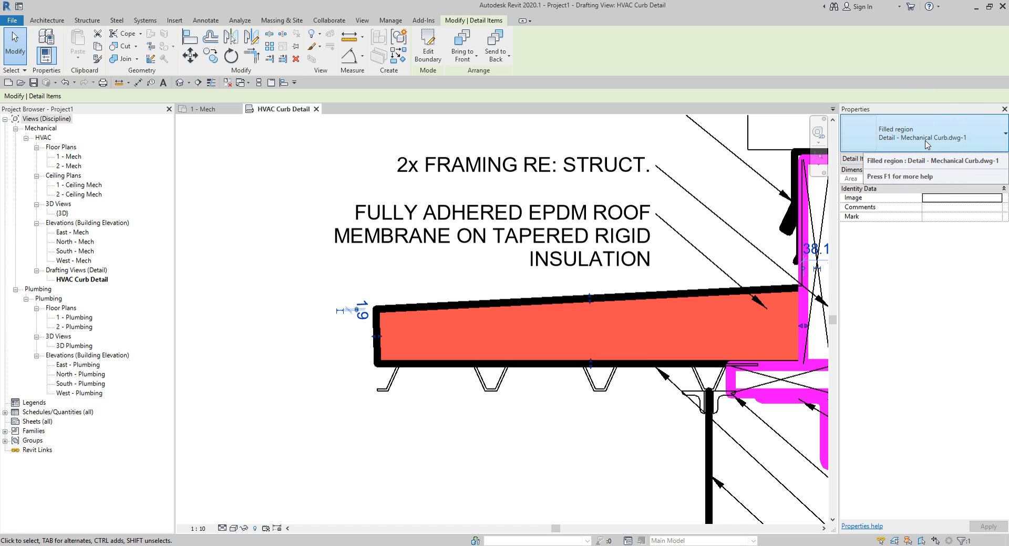
{"action": "left_click", "coordinate": [976, 139]}
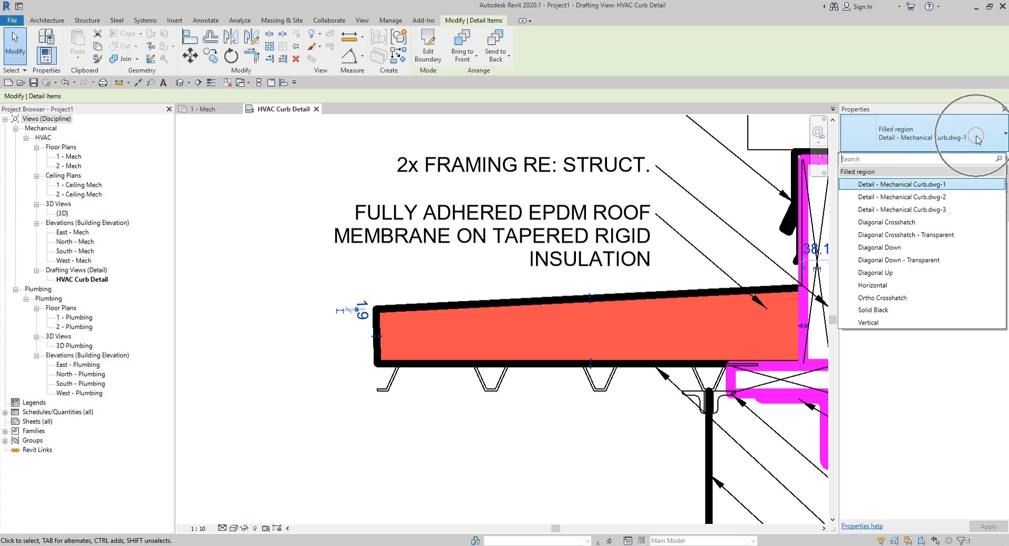
{"action": "key", "text": "ctrl"}
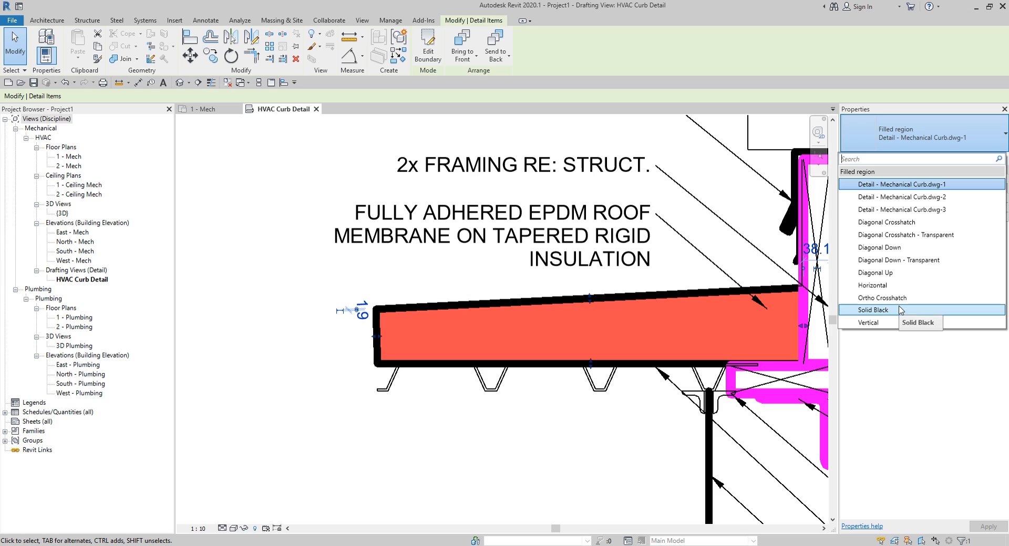
{"action": "left_click", "coordinate": [906, 137]}
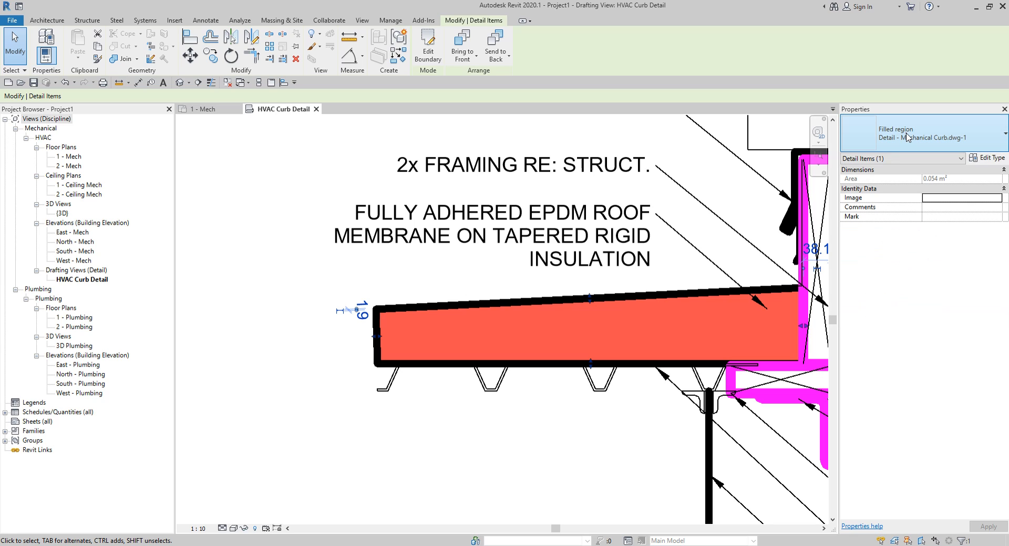
Step: Change the foreground fill pattern of the tapered insulation's filled region type to the Insulation - Rigid drafting pattern
{"action": "left_click", "coordinate": [990, 157]}
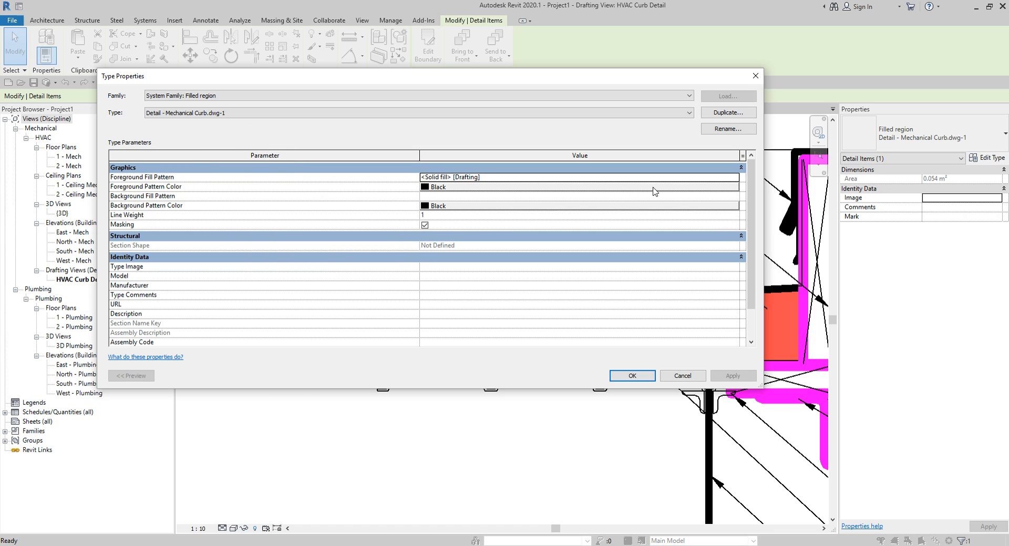
{"action": "left_click", "coordinate": [733, 181]}
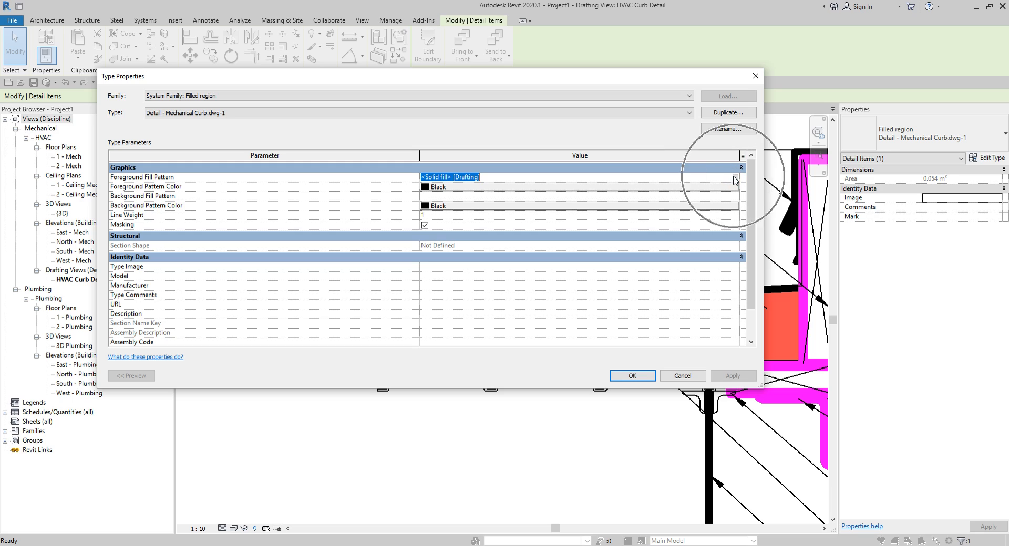
{"action": "left_click", "coordinate": [735, 178]}
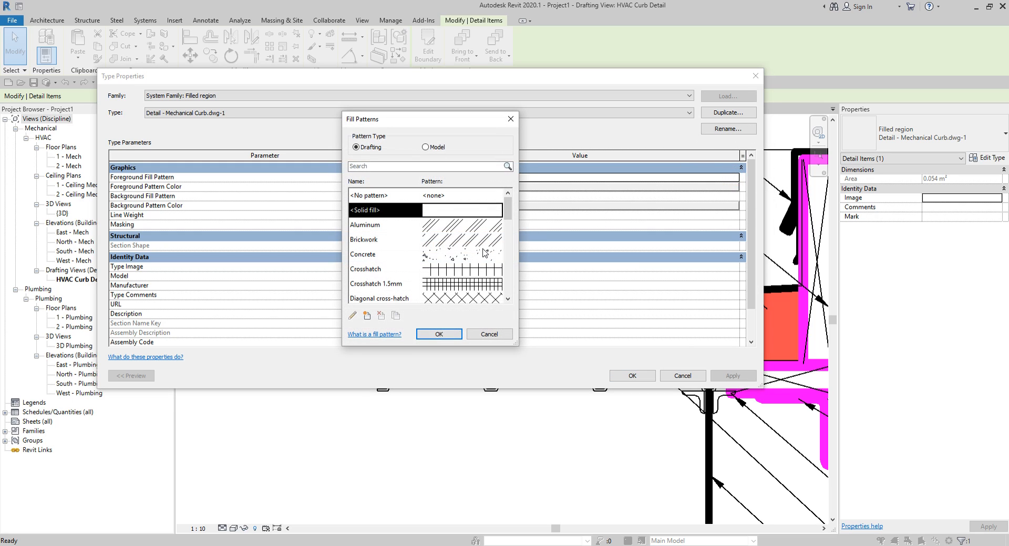
{"action": "left_click_drag", "start_coordinate": [510, 212], "coordinate": [515, 260]}
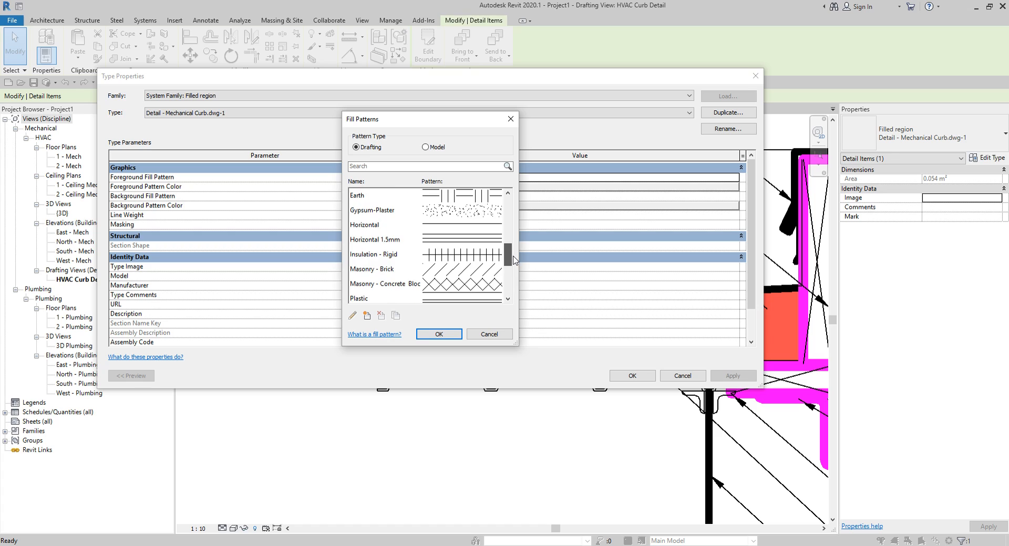
{"action": "left_click", "coordinate": [376, 257]}
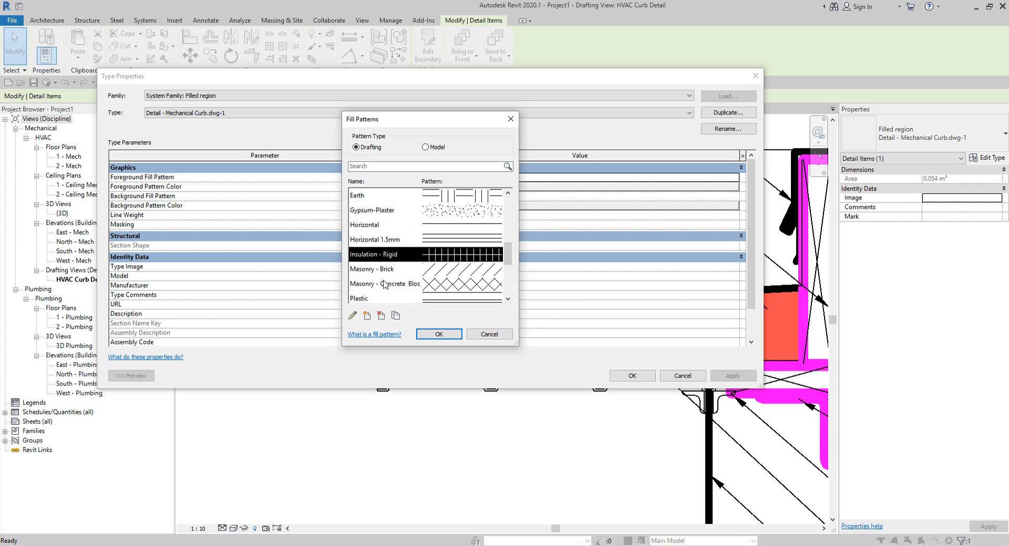
{"action": "left_click", "coordinate": [441, 334]}
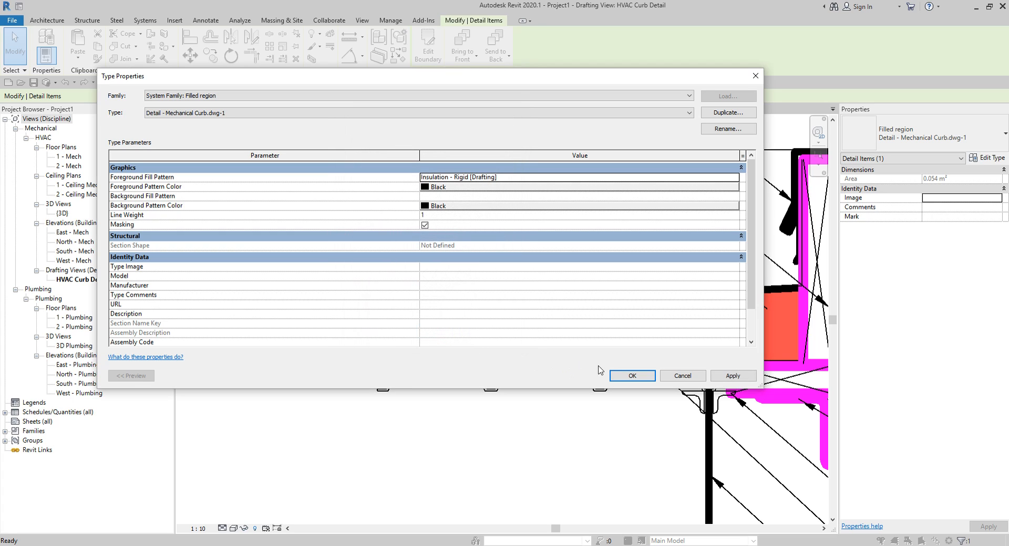
{"action": "left_click", "coordinate": [619, 372]}
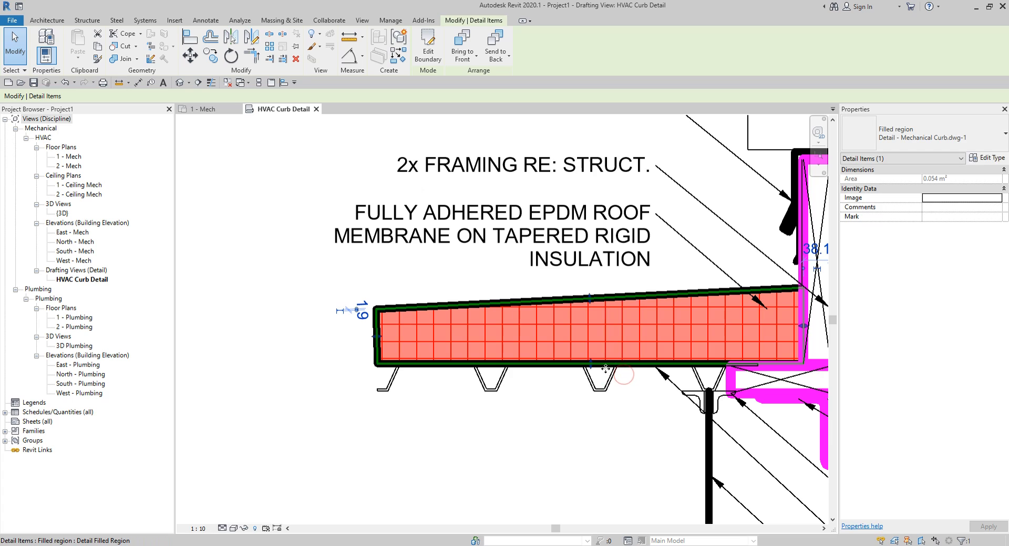
{"action": "left_click", "coordinate": [289, 314]}
Step: Examine the whole curb detail, from the hatched roof insulation out to the border and title
{"action": "scroll", "coordinate": [286, 317], "scroll_direction": "down", "scroll_amount": 5}
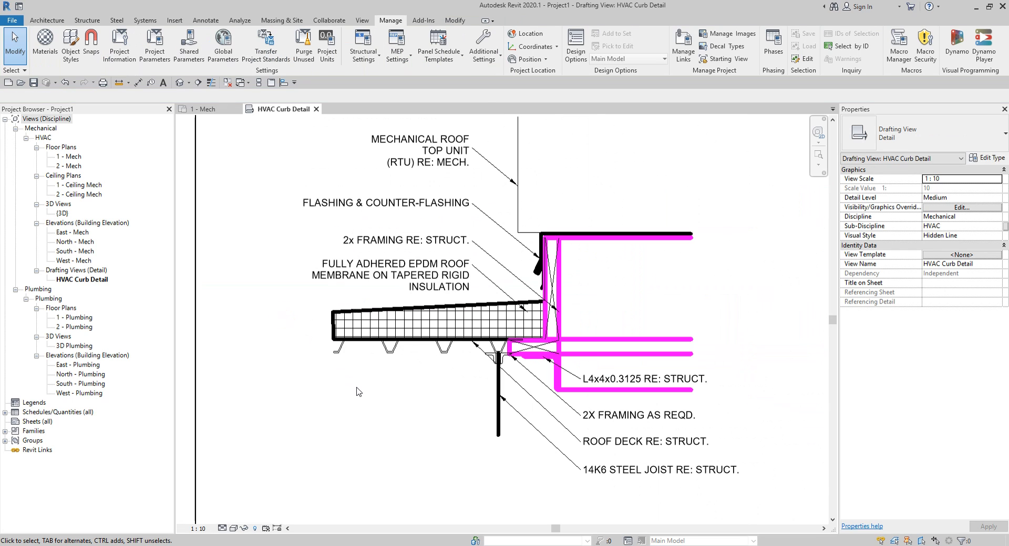
{"action": "middle_click_drag", "start_coordinate": [366, 392], "coordinate": [368, 388]}
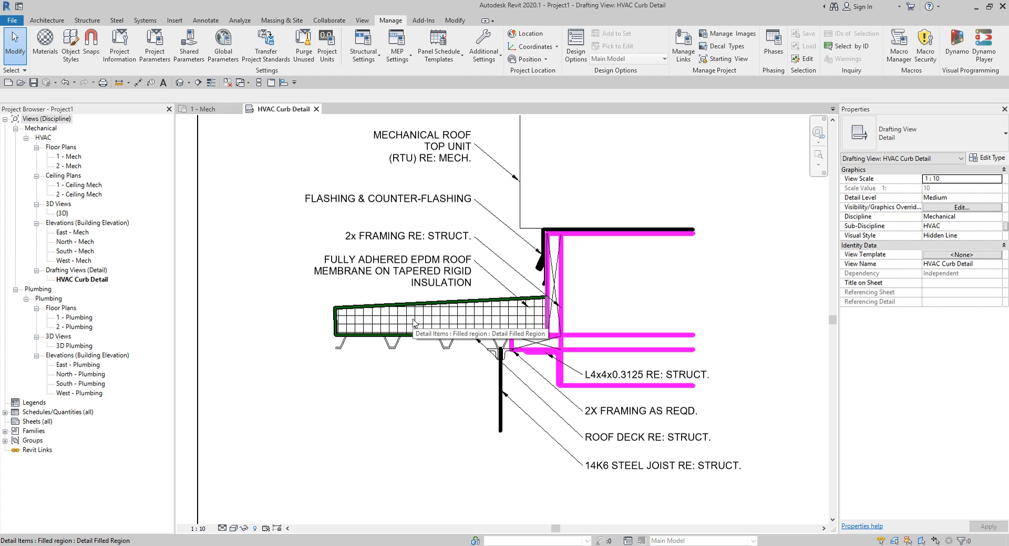
{"action": "scroll", "coordinate": [447, 323], "scroll_direction": "down", "scroll_amount": 4}
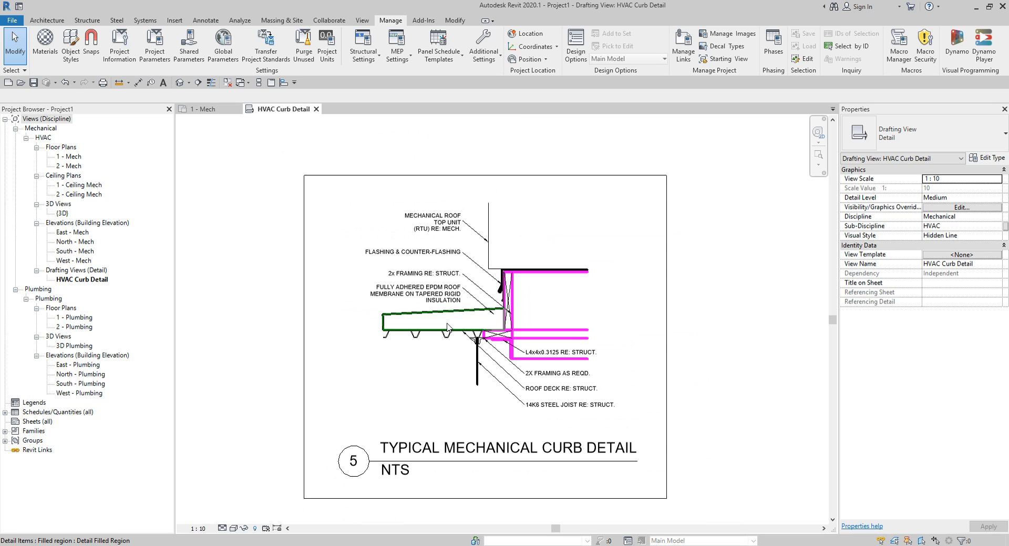
{"action": "middle_click_drag", "start_coordinate": [447, 323], "coordinate": [483, 290]}
{"action": "middle_click", "coordinate": [281, 267]}
{"action": "middle_click", "coordinate": [282, 268]}
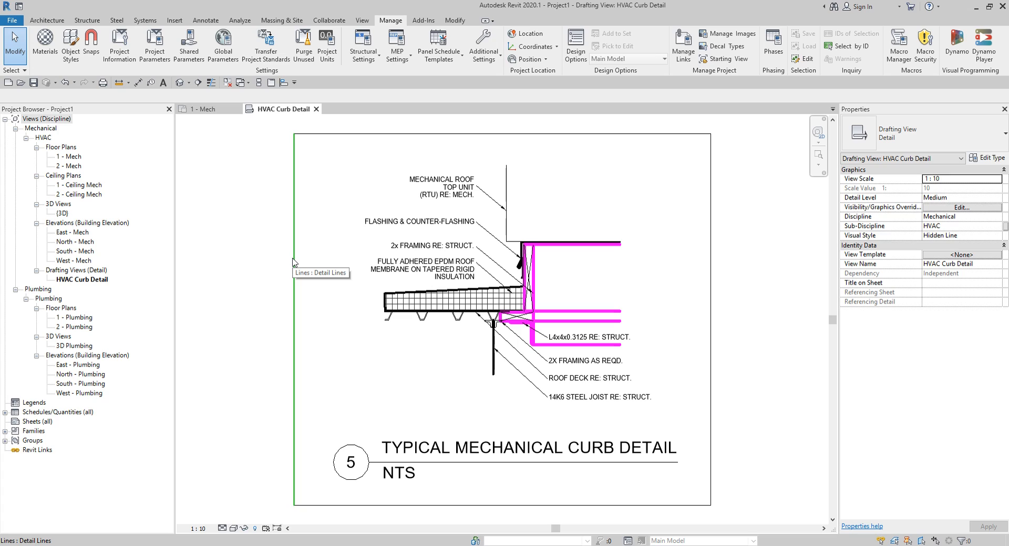
{"action": "left_click", "coordinate": [451, 22]}
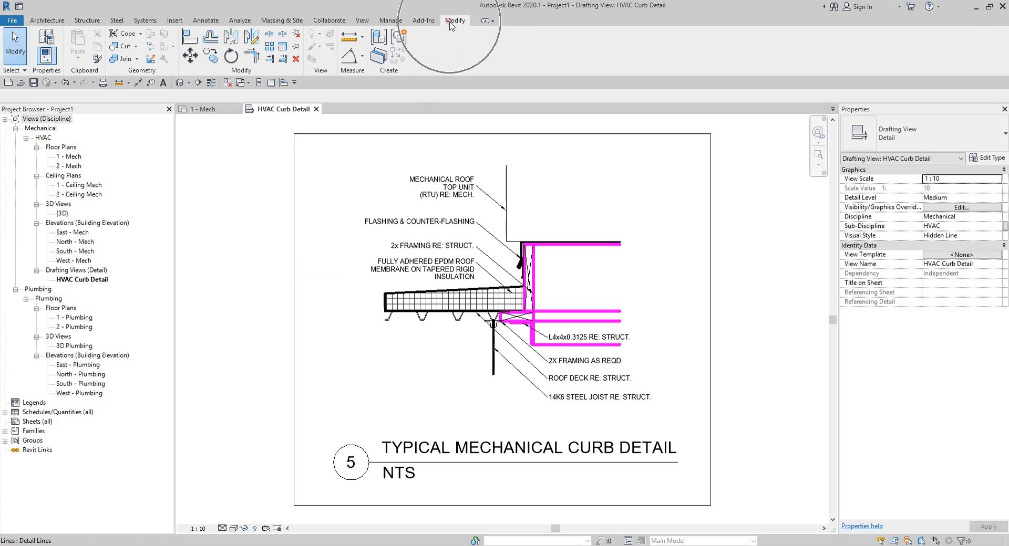